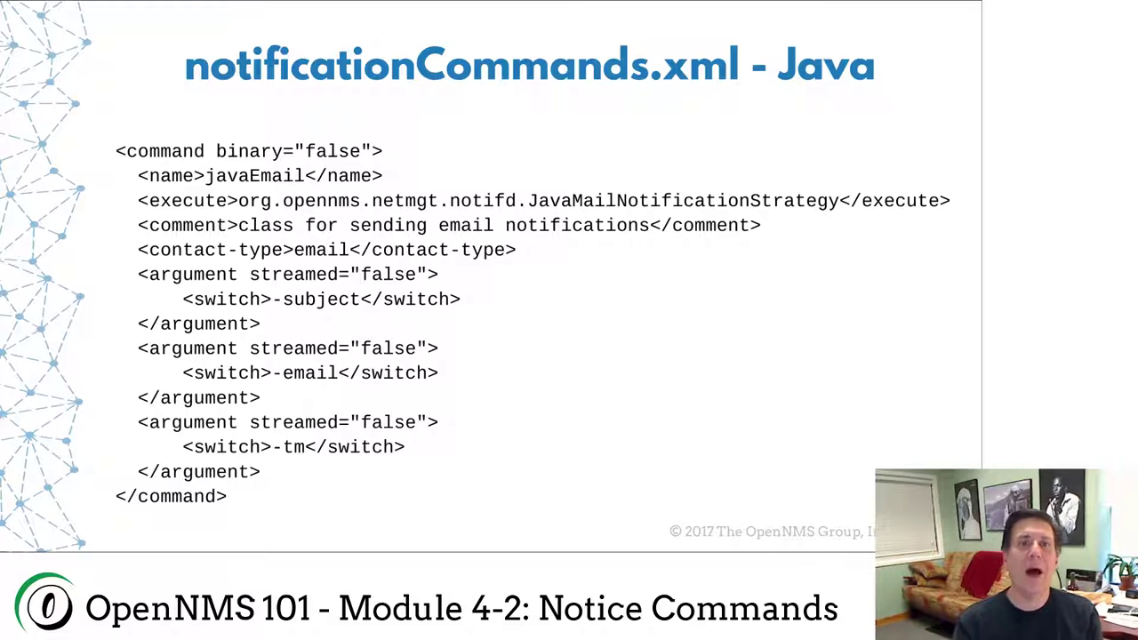
Step: Open notificationCommands.xml in vim from the terminal
key(alt+Tab)
key(alt+Tab)
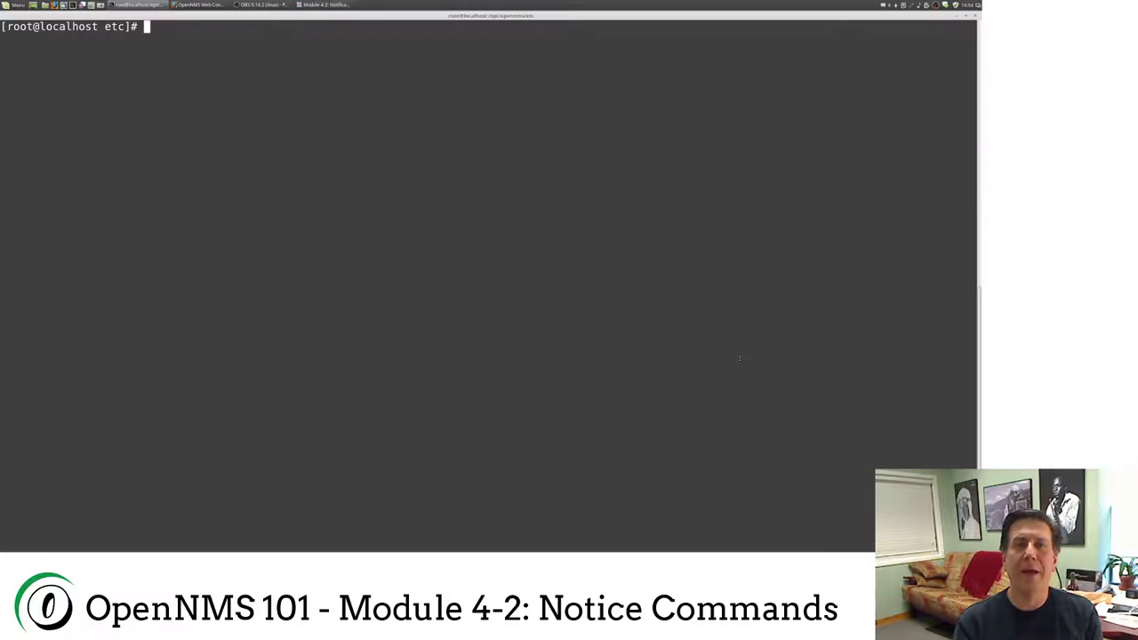
text(vim notif)
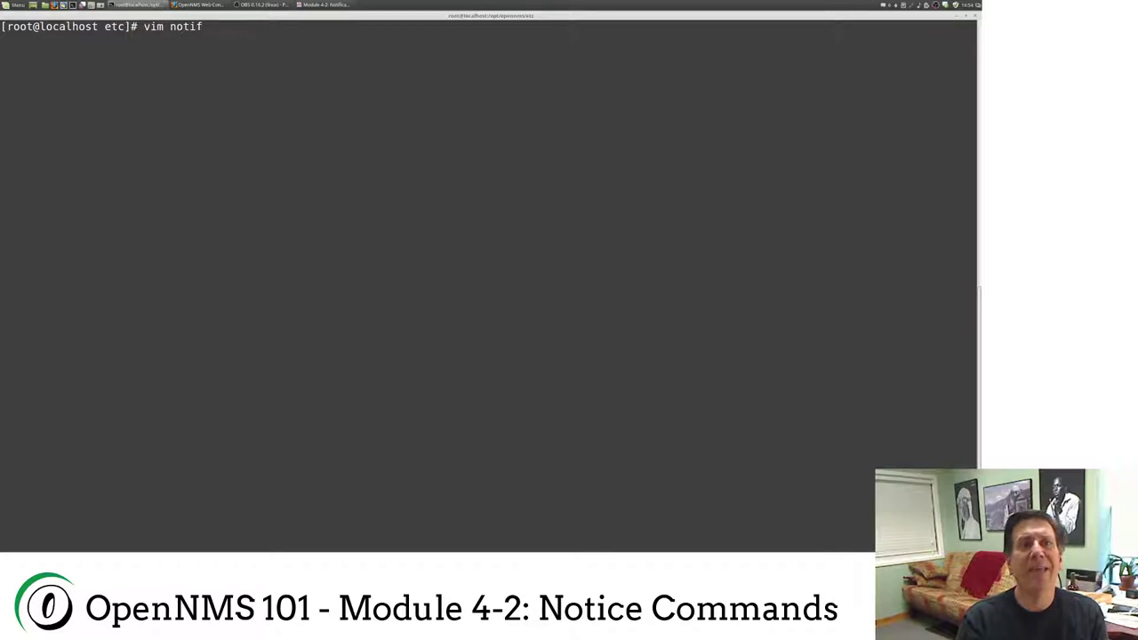
text(icationCo)
key(Tab)
key(Return)
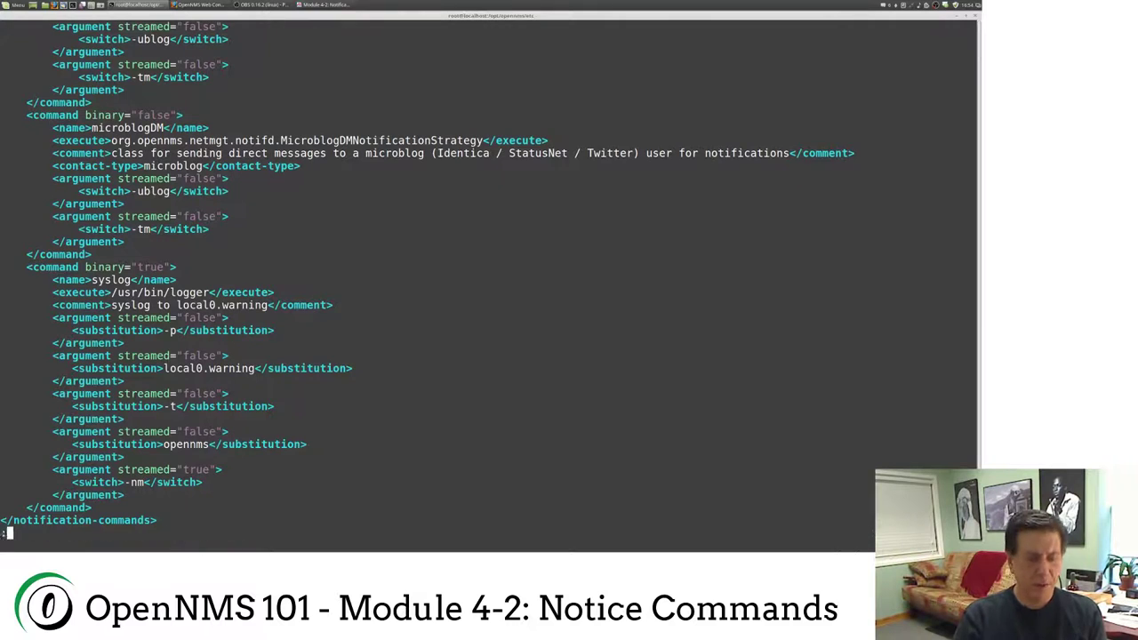
Step: Insert blank lines before and after the javaEmail command block
key(g)
key(g)
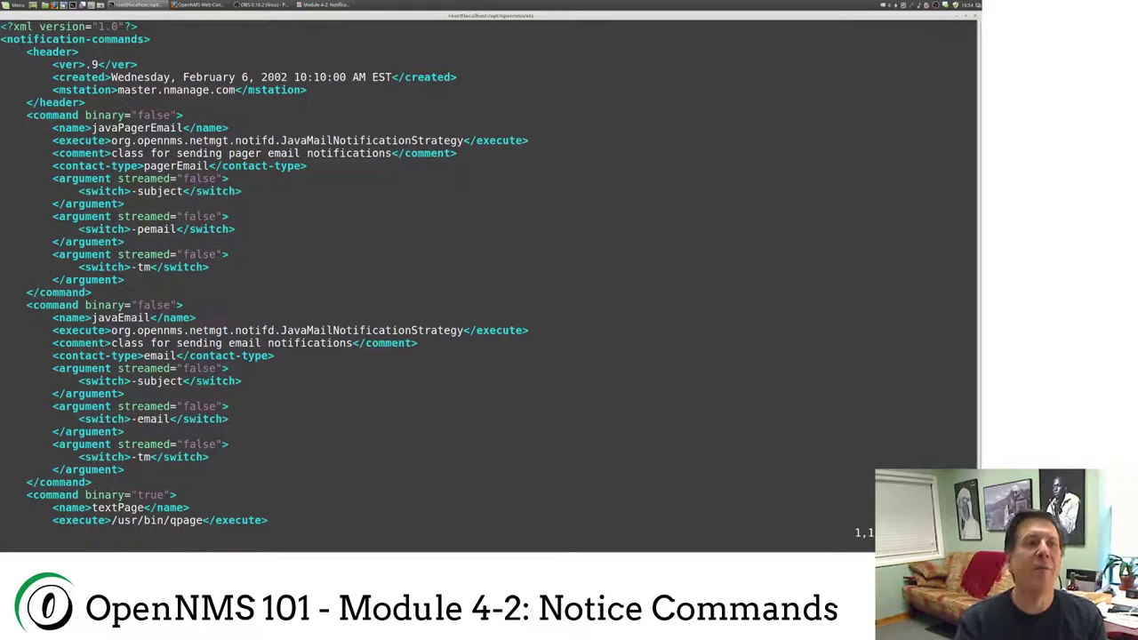
key(Down)
key(Down)
key(Down)
key(Down)
key(Down)
key(Down)
key(Down)
key(Down)
key(Down)
key(Down)
key(Down)
key(Down)
key(Down)
key(Down)
key(Down)
key(Down)
key(Down)
key(Down)
key(Down)
key(Down)
key(Down)
key(i)
key(Return)
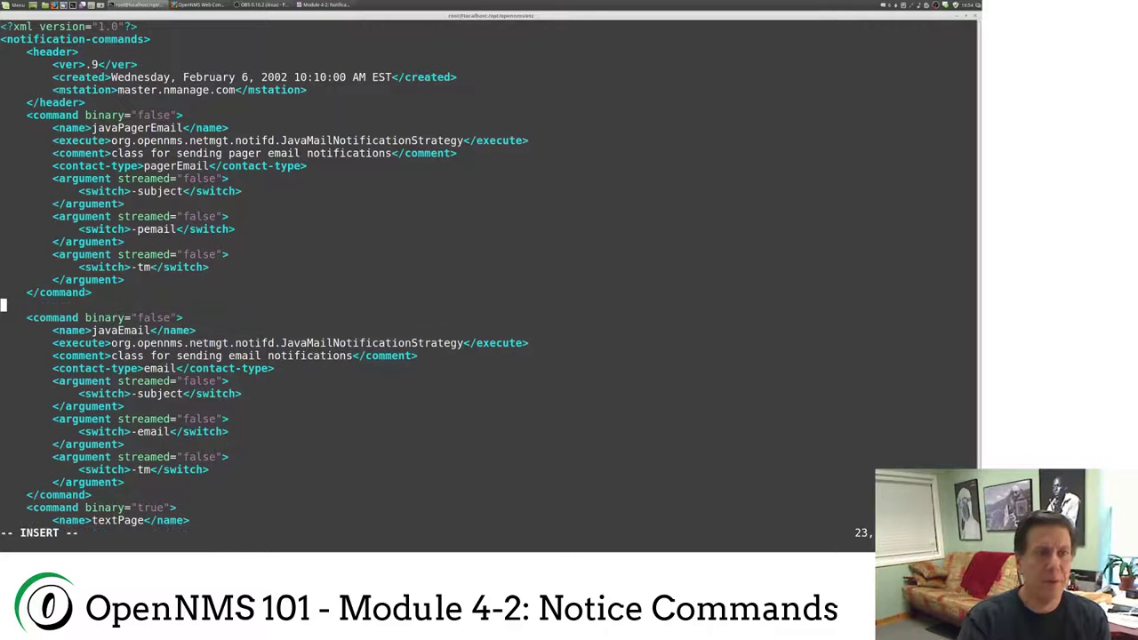
key(Return)
key(Return)
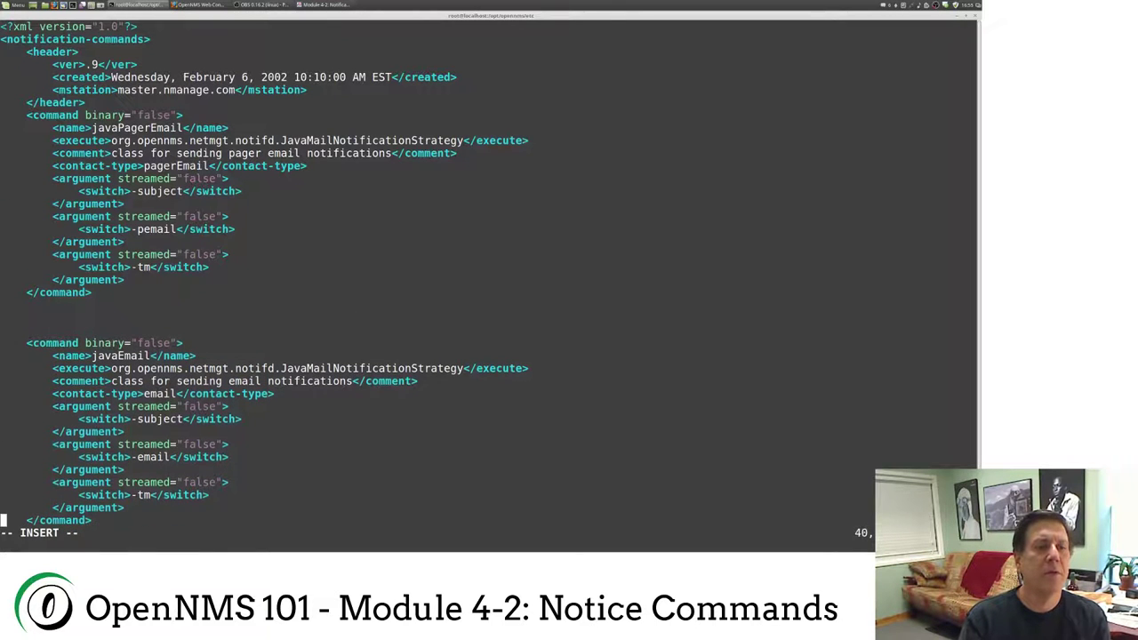
key(Down)
key(Down)
key(Down)
key(Down)
key(Down)
key(Down)
key(Down)
key(Down)
key(Down)
key(Down)
key(Down)
key(Down)
key(Down)
key(Down)
key(Down)
key(Down)
key(Up)
key(Up)
key(Down)
key(Down)
key(Return)
key(Return)
key(Return)
key(Return)
key(Return)
key(Return)
key(Return)
key(Up)
key(Up)
key(Up)
key(Up)
key(Up)
key(Up)
key(Up)
key(Up)
key(Up)
key(Up)
key(Up)
key(Up)
key(Up)
key(Up)
key(Up)
key(Up)
key(Up)
key(Up)
key(Up)
key(Up)
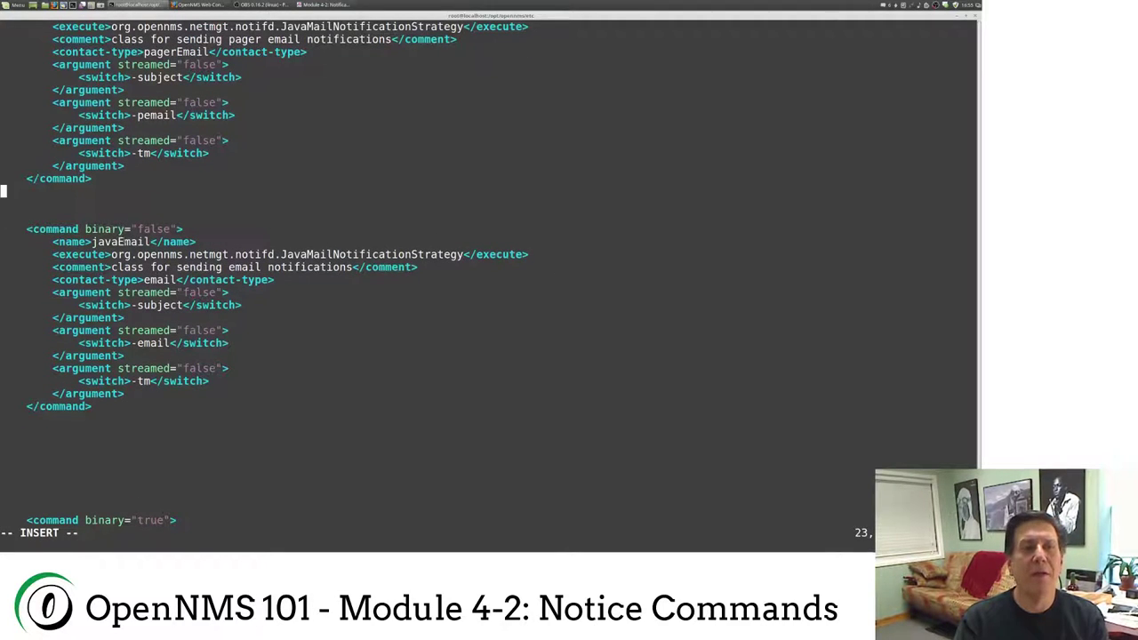
double_click(120, 242)
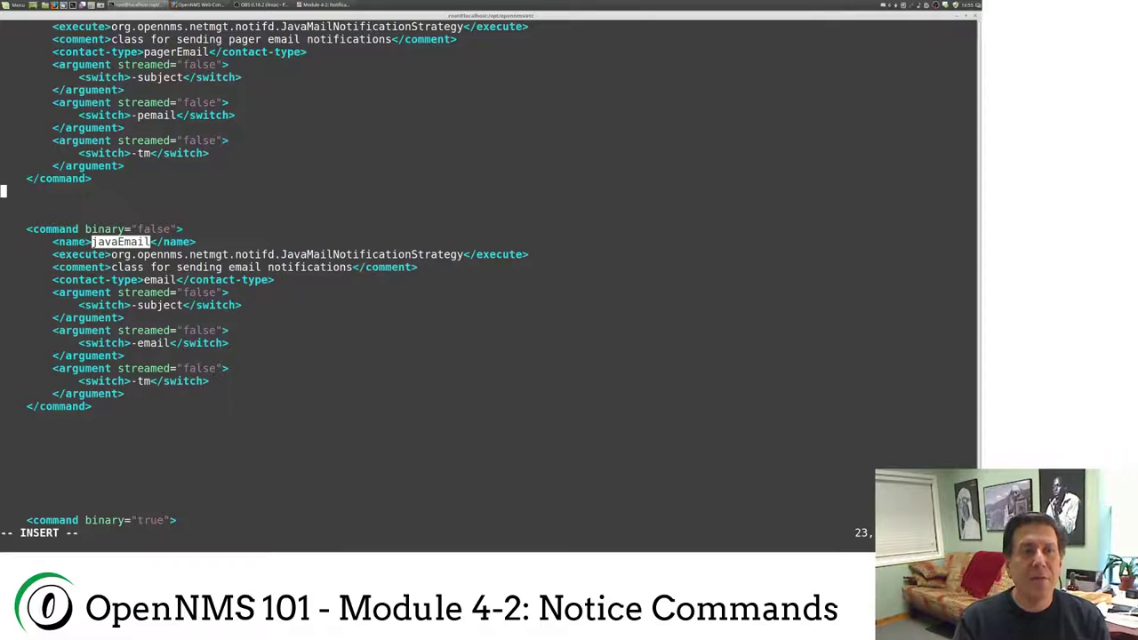
drag(85, 229, 178, 229)
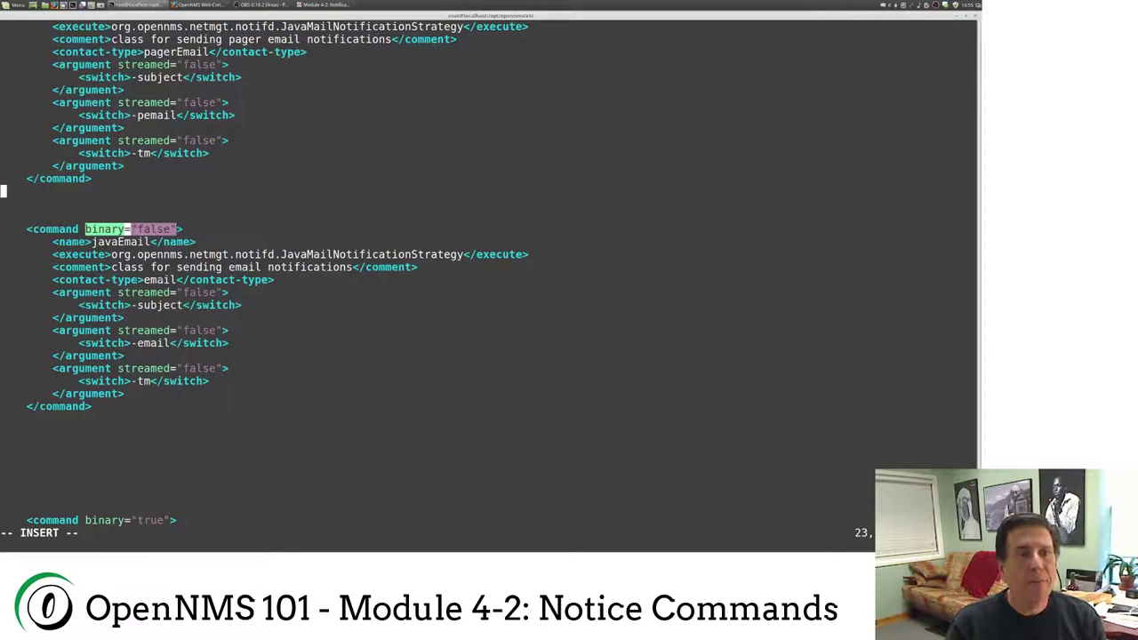
drag(178, 280, 145, 281)
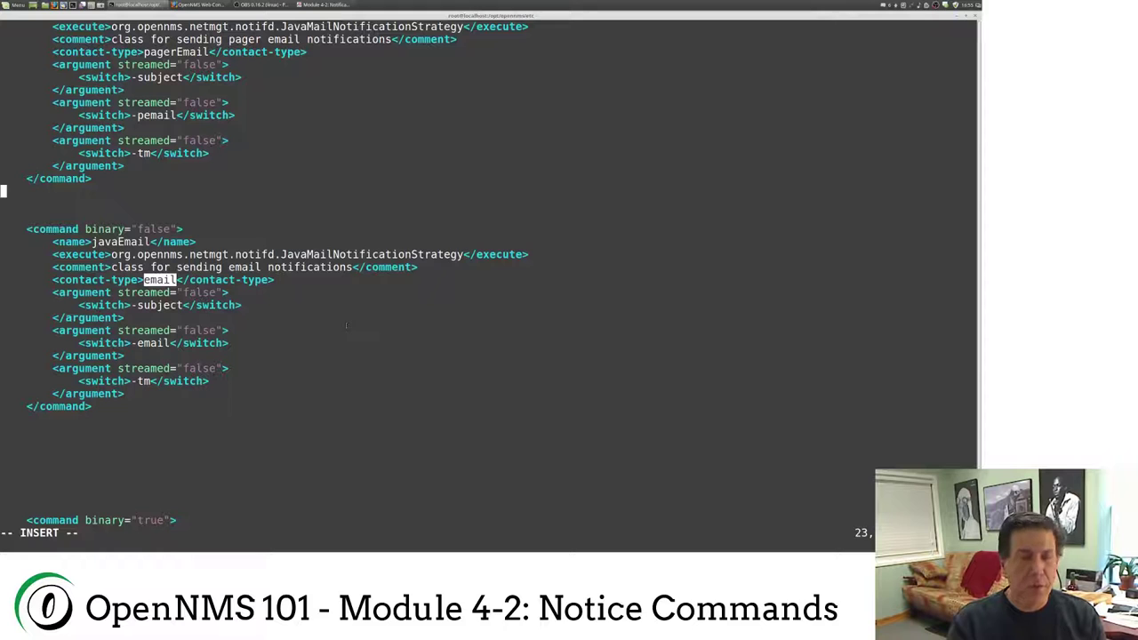
double_click(159, 280)
click(170, 277)
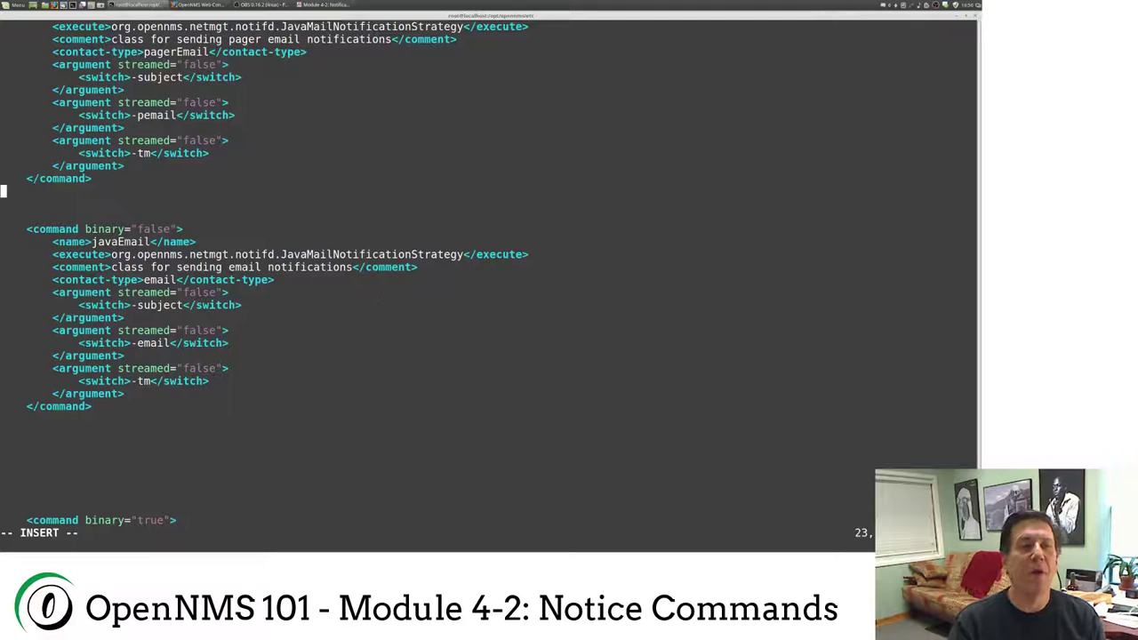
drag(177, 279, 145, 279)
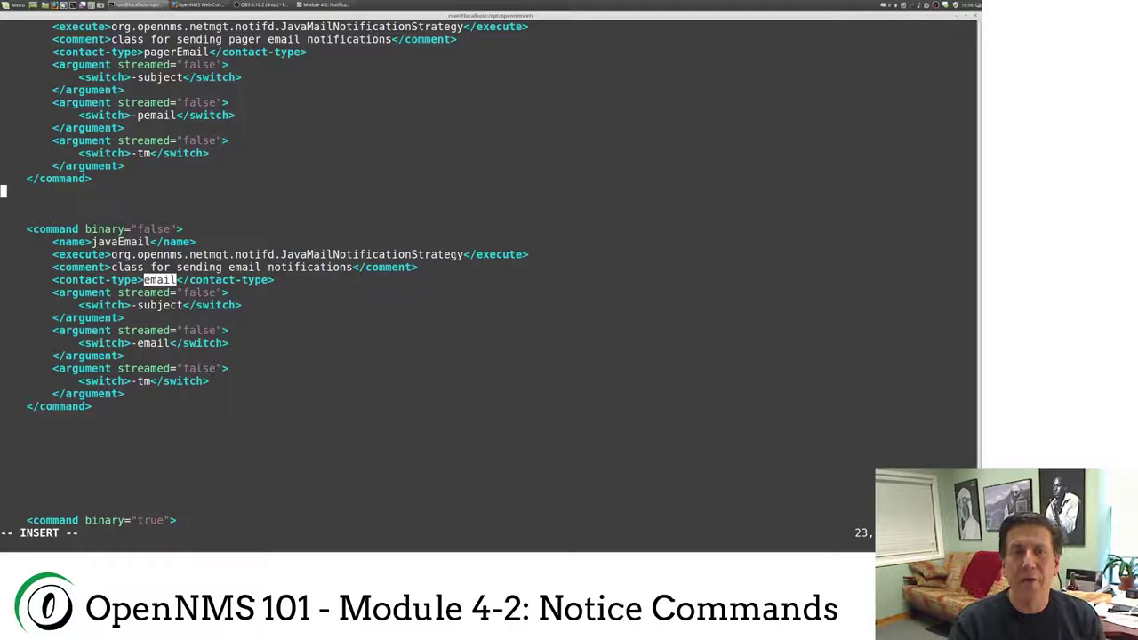
drag(463, 254, 282, 255)
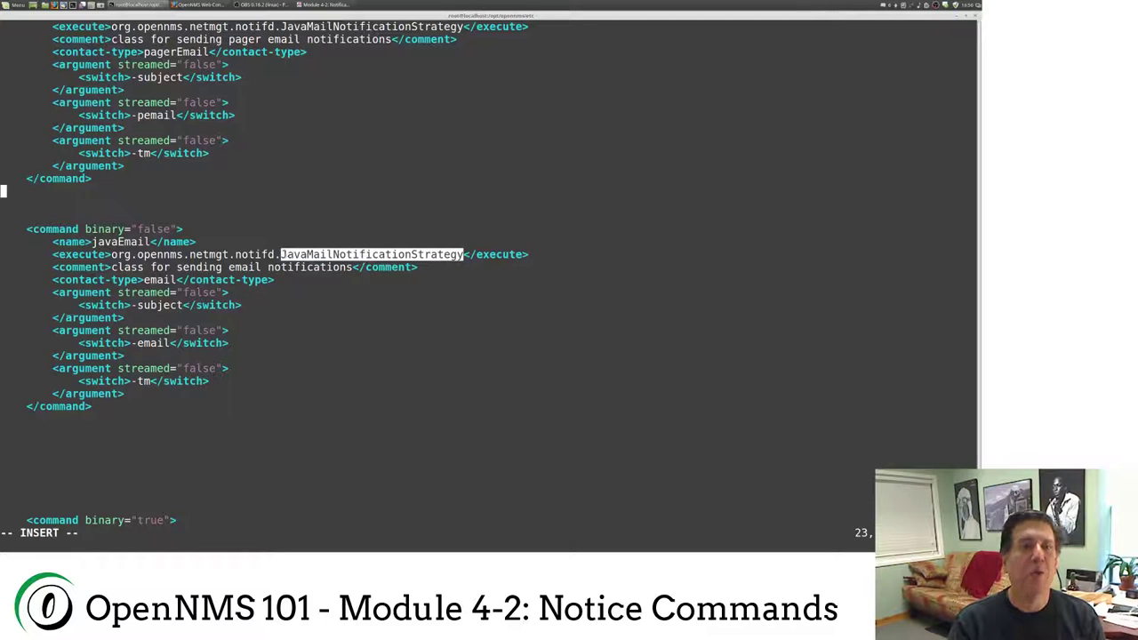
click(263, 305)
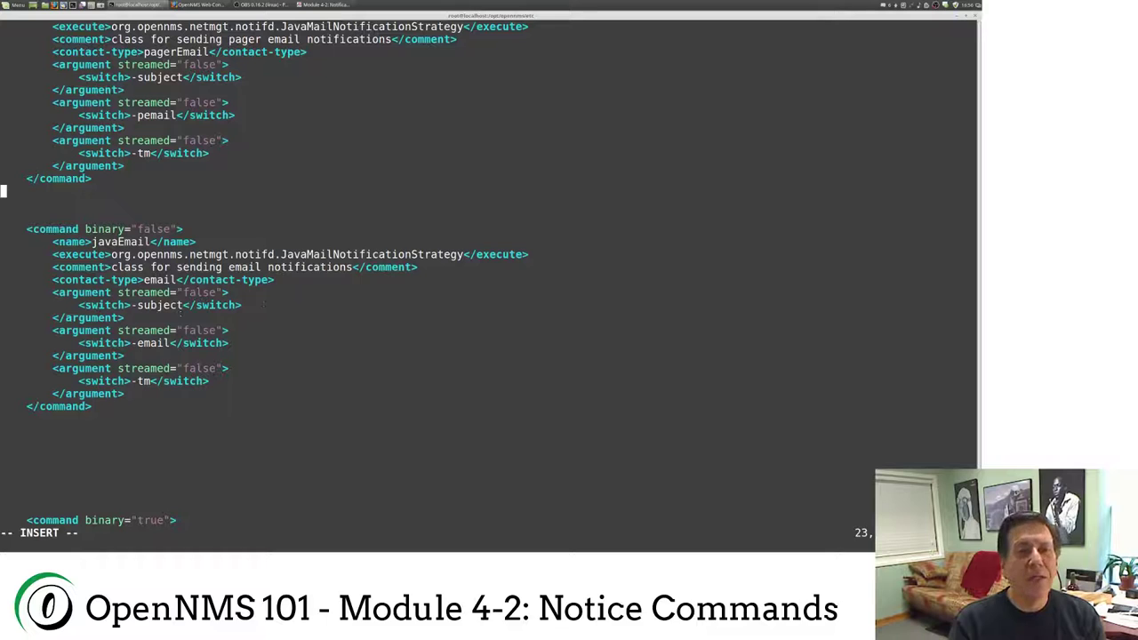
drag(182, 305, 130, 305)
drag(170, 342, 131, 342)
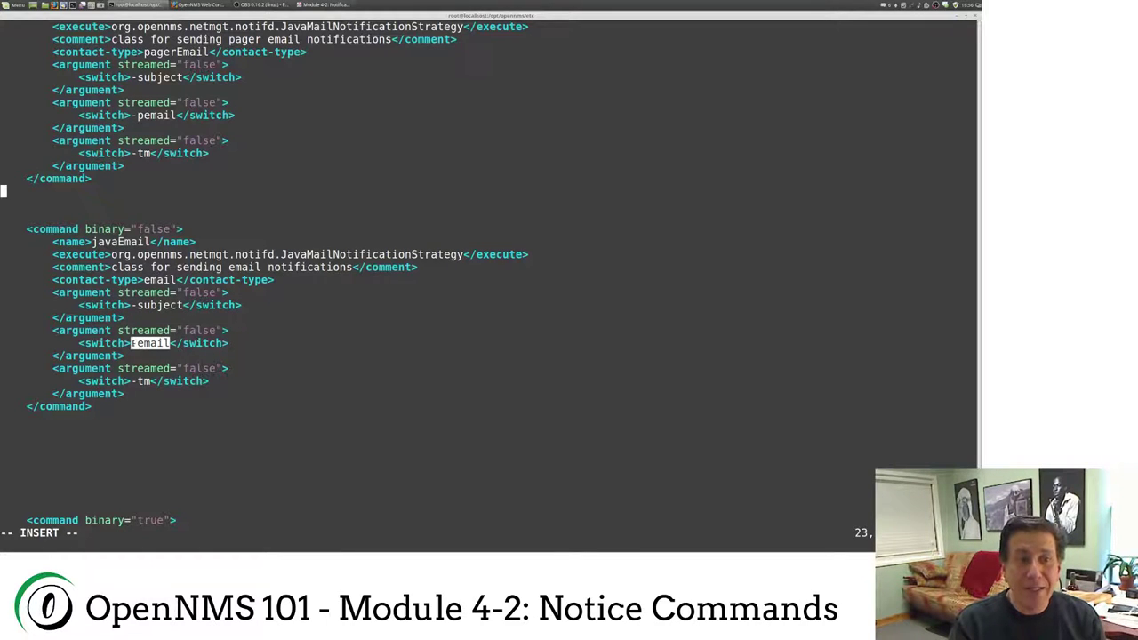
drag(152, 381, 132, 381)
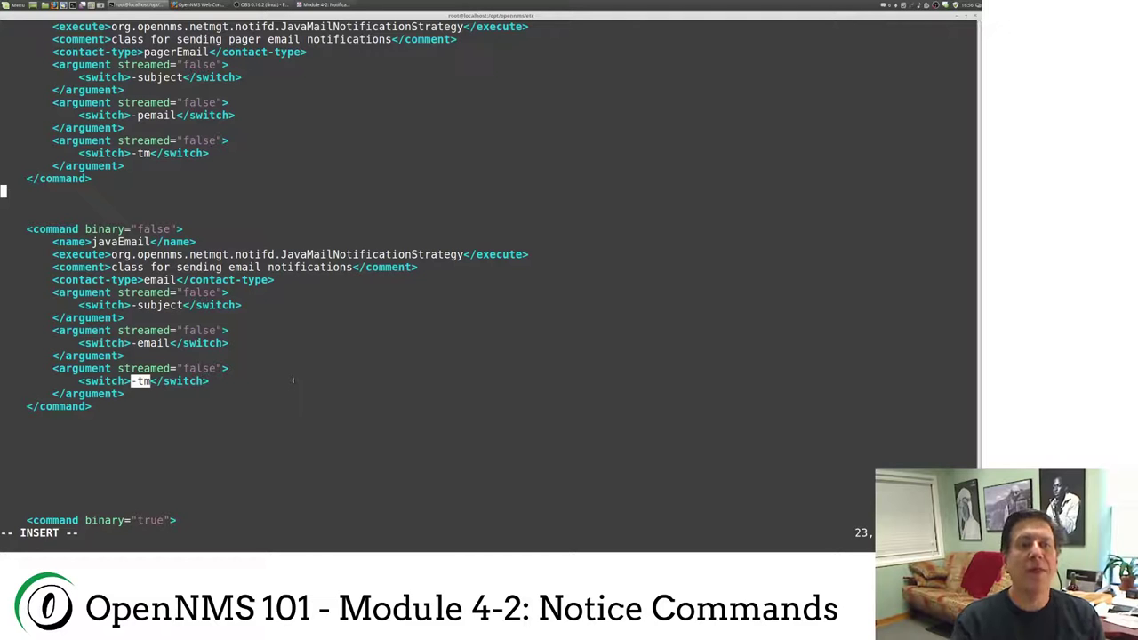
Step: Jump to the file's end and add blank lines between microblogDM and the syslog command
key(Down)
key(Down)
key(Down)
key(Down)
key(Down)
key(Down)
key(Down)
key(Down)
key(Down)
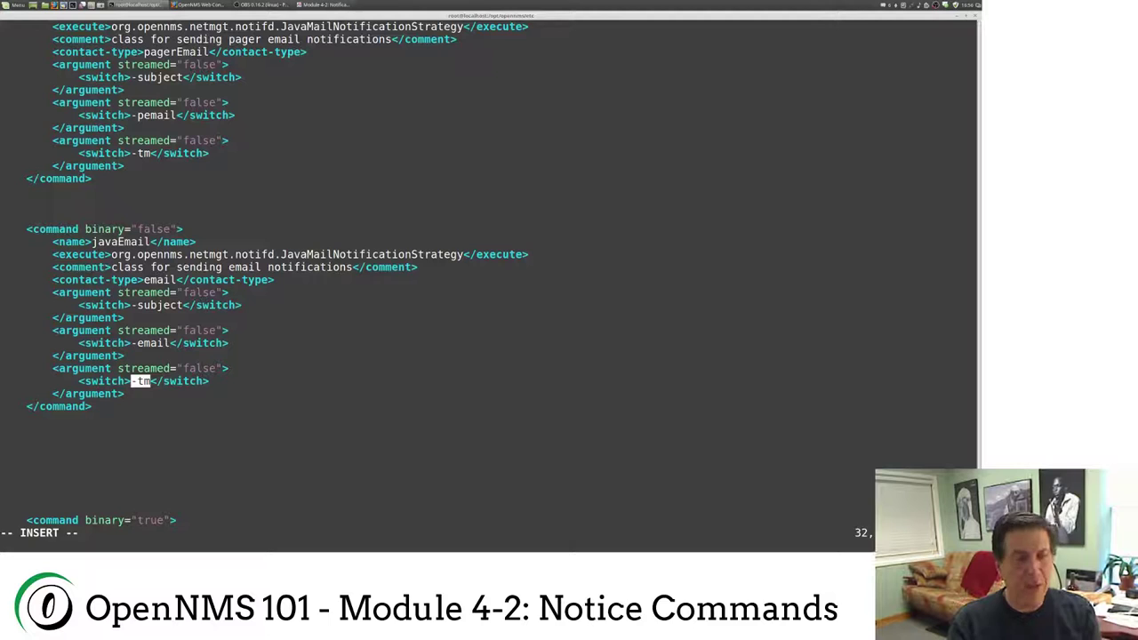
key(Escape)
key(G)
key(Up)
key(Up)
key(Up)
key(Up)
key(Up)
key(Up)
key(Up)
key(Up)
key(Up)
key(Up)
key(Up)
key(Up)
key(Up)
key(Up)
key(Up)
key(Up)
key(Up)
key(Up)
key(Up)
key(Up)
key(Up)
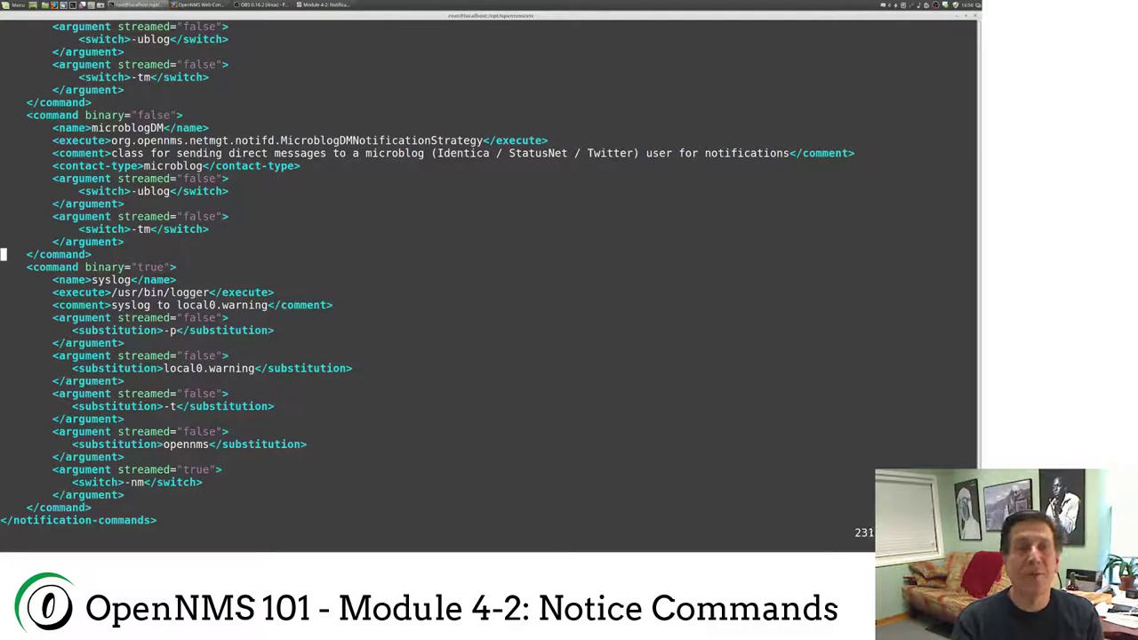
key(o)
key(Return)
key(Return)
key(Down)
key(Down)
key(Down)
key(Down)
key(Down)
key(Down)
key(Down)
key(Down)
key(Down)
key(Down)
key(Down)
key(Down)
key(Down)
key(Down)
key(Down)
key(Down)
key(Down)
key(Down)
key(Down)
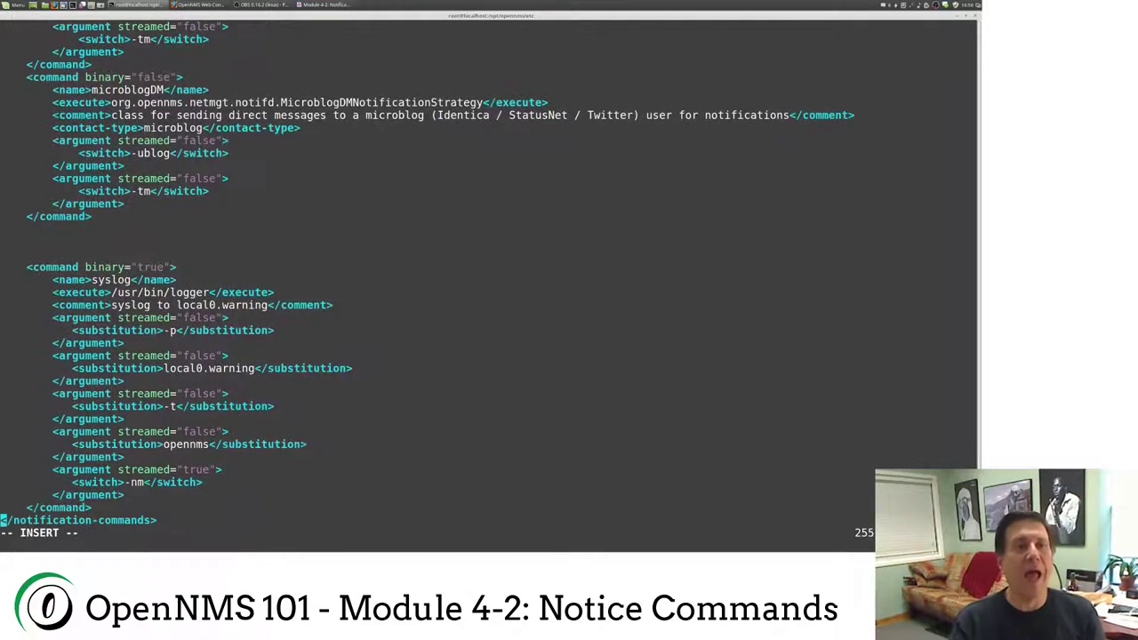
key(Up)
key(Up)
key(Up)
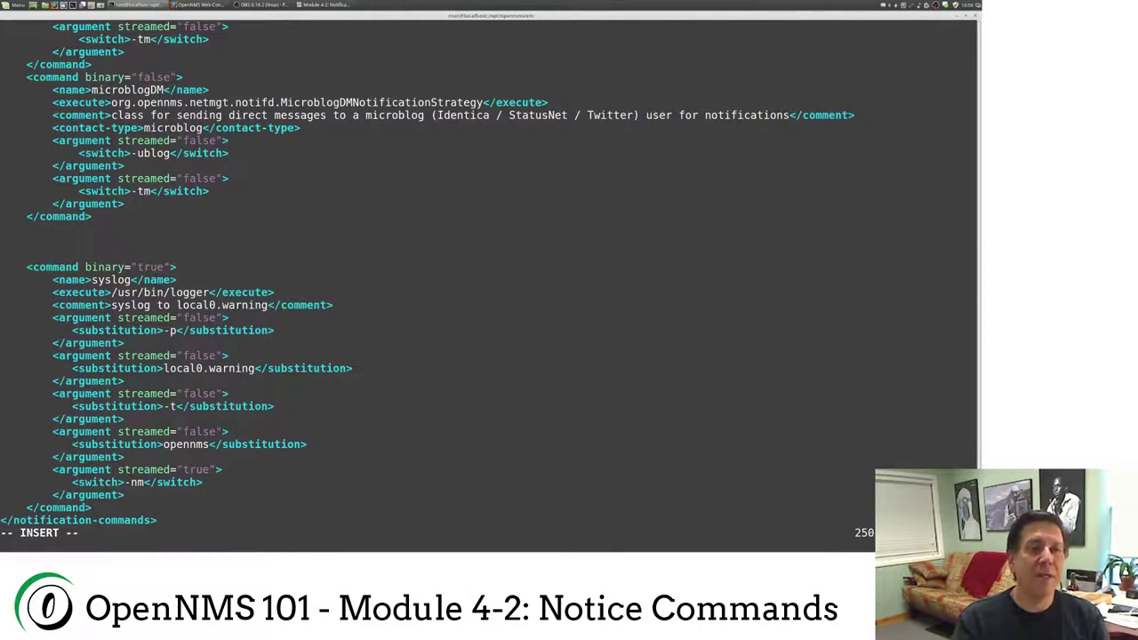
Step: Point out the syslog command's name, /usr/bin/logger executable, local0.warning comment and -p argument
double_click(110, 279)
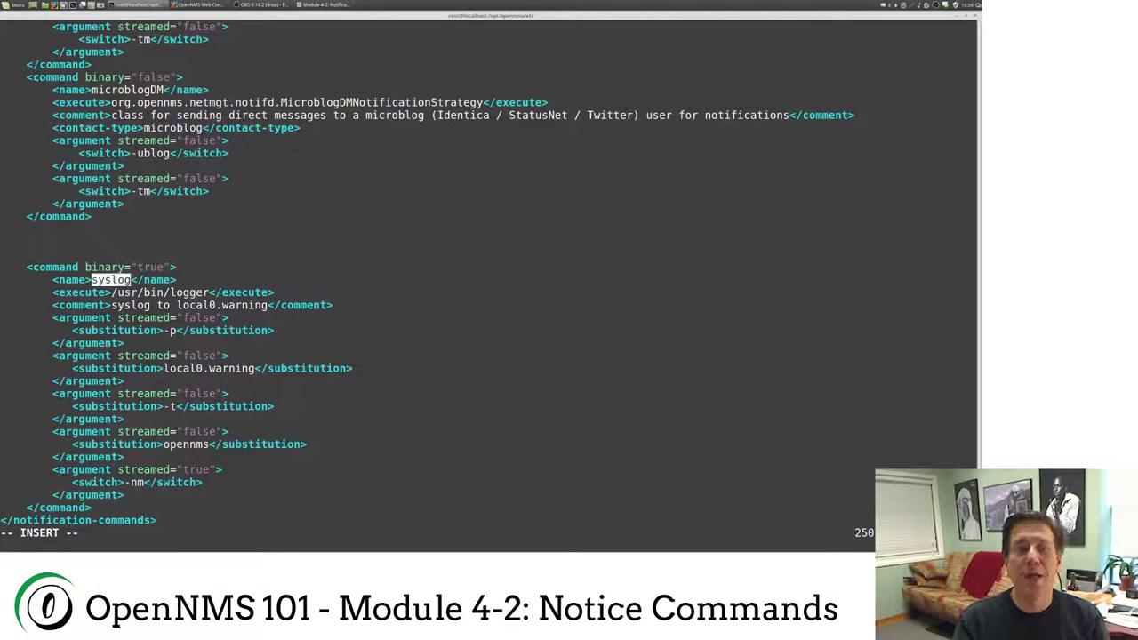
drag(209, 292, 111, 292)
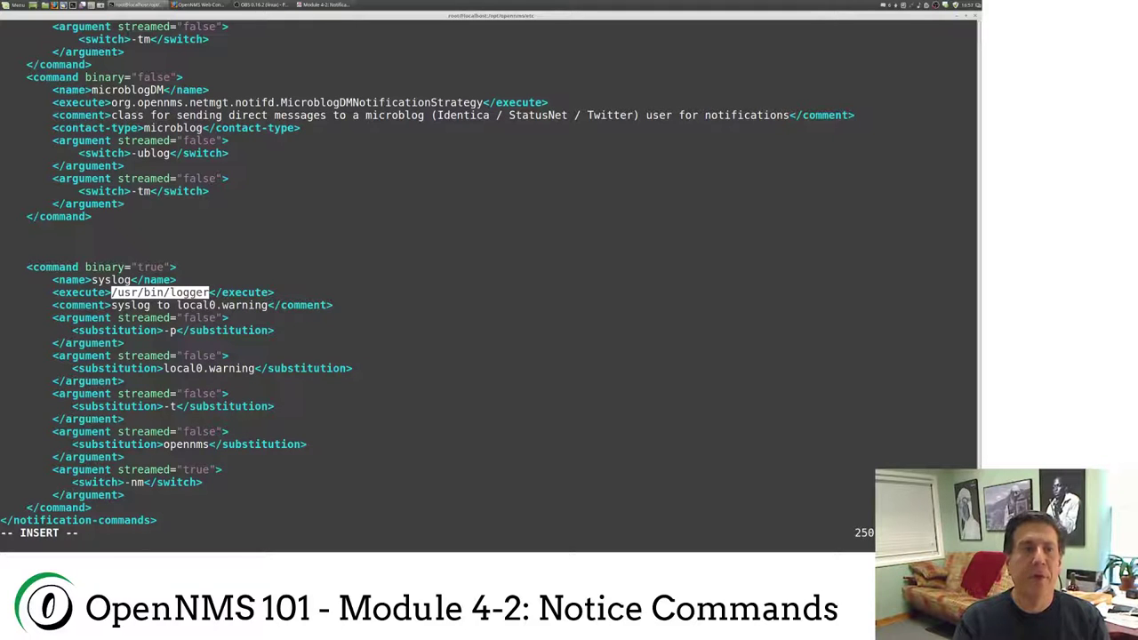
drag(267, 305, 109, 305)
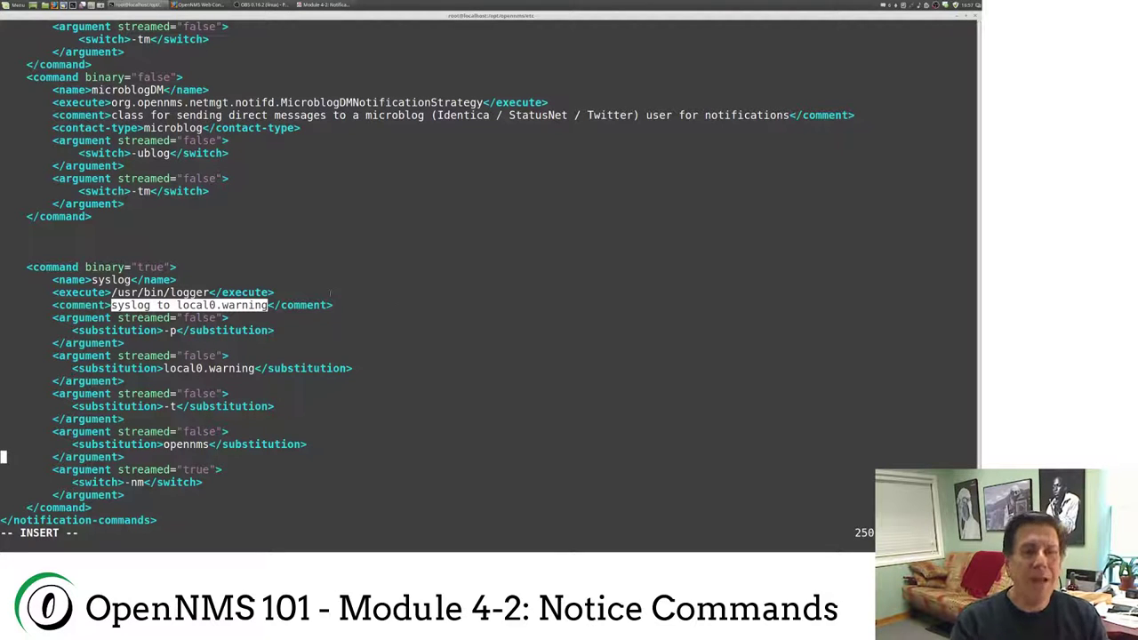
drag(277, 331, 74, 331)
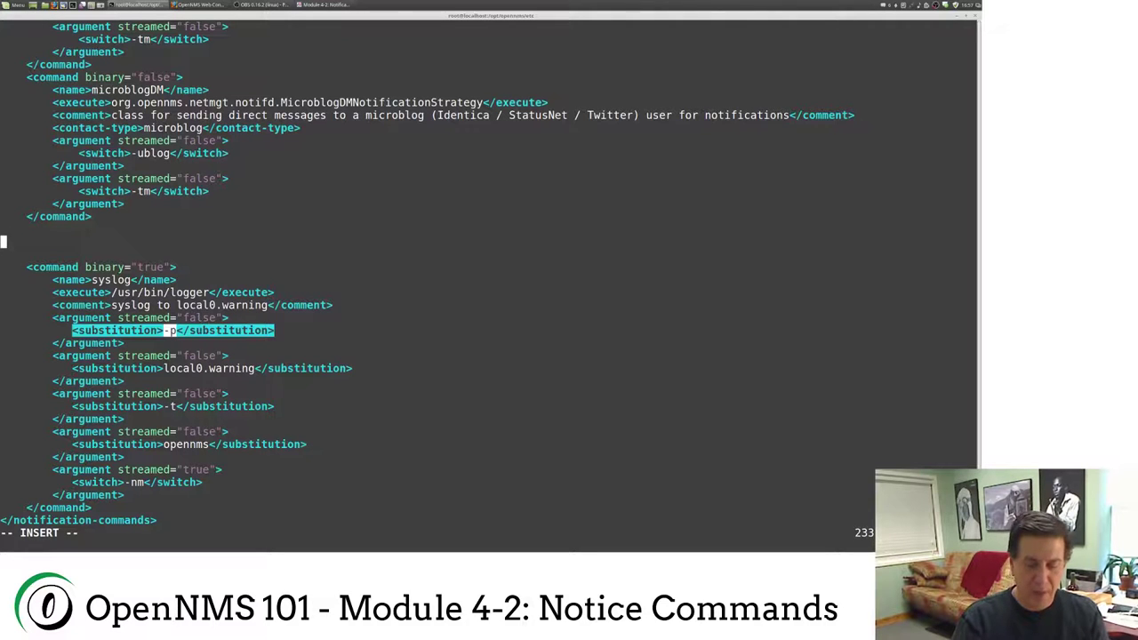
Step: Write the line /usr/bin/logger -p local0.warning -t opennms "whatever the numeric message is" above syslog
text(/usr/bin/logger )
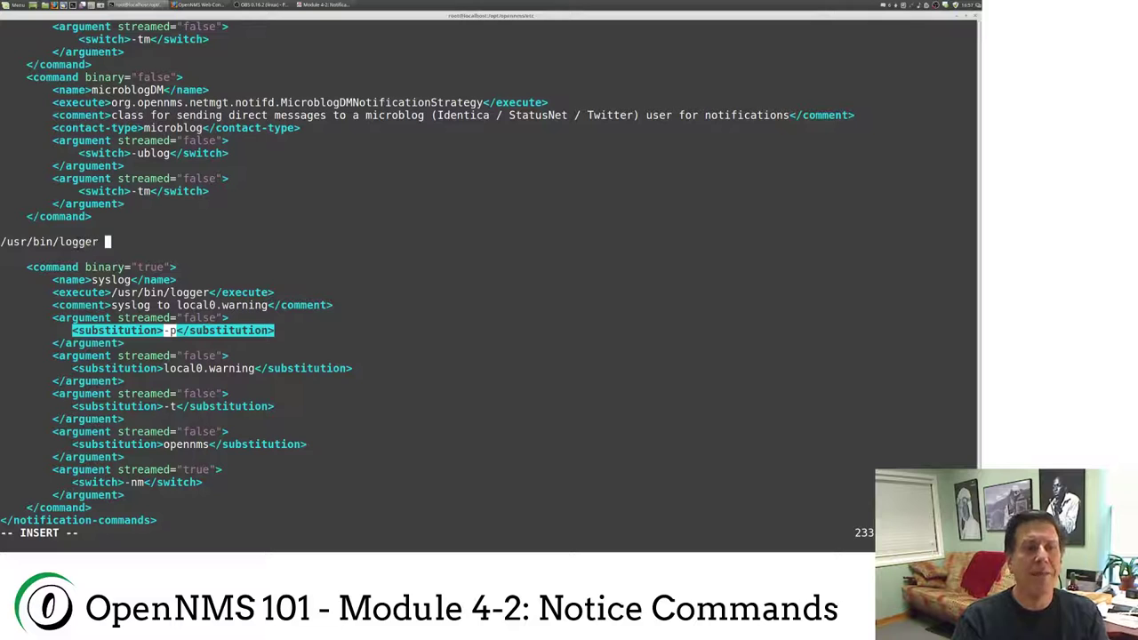
text(-p)
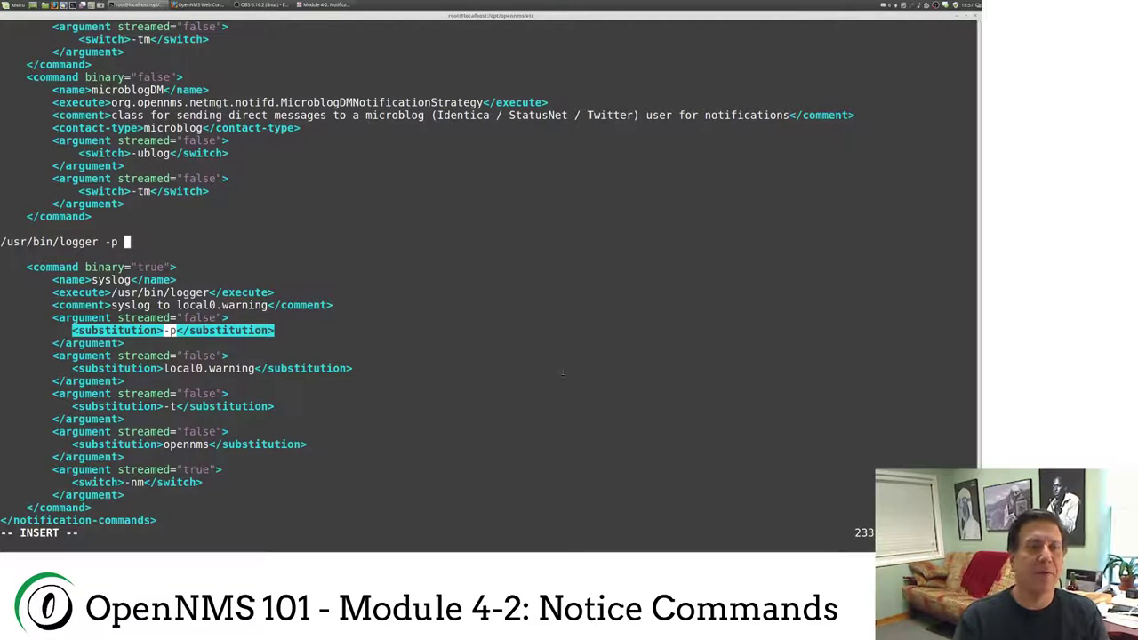
drag(256, 368, 163, 369)
key(ctrl+c)
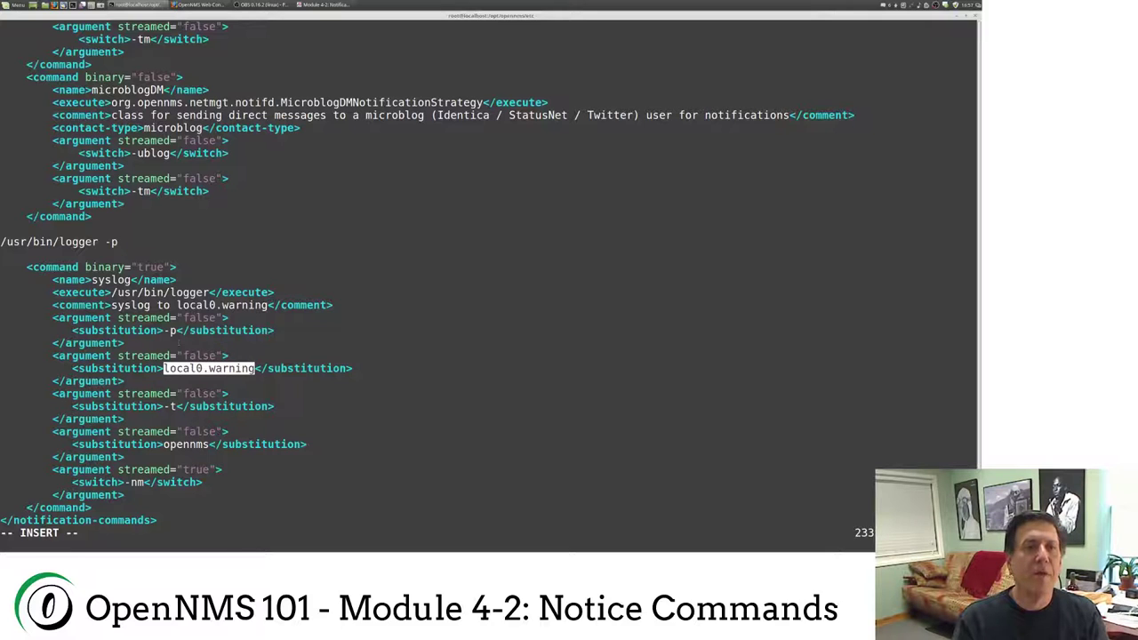
middle_click(179, 342)
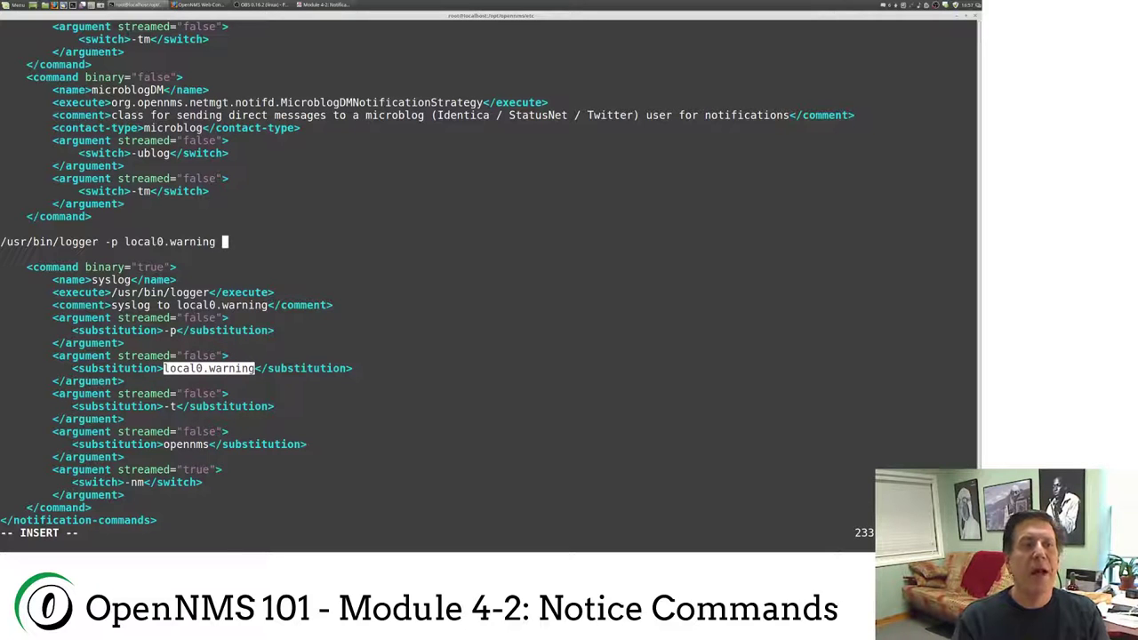
double_click(170, 407)
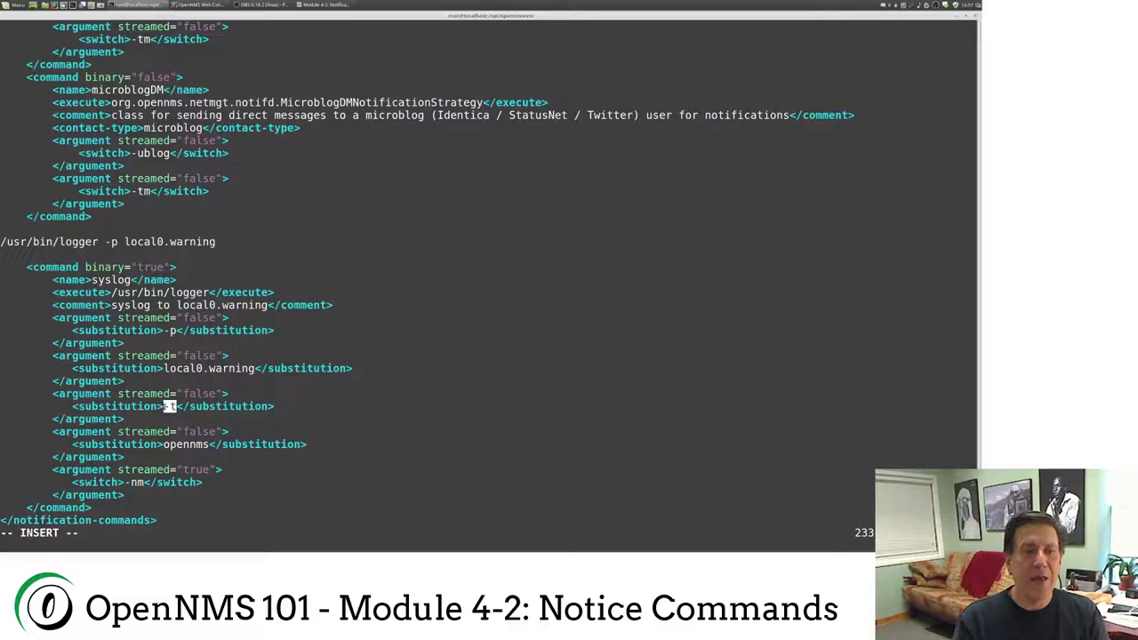
middle_click(170, 406)
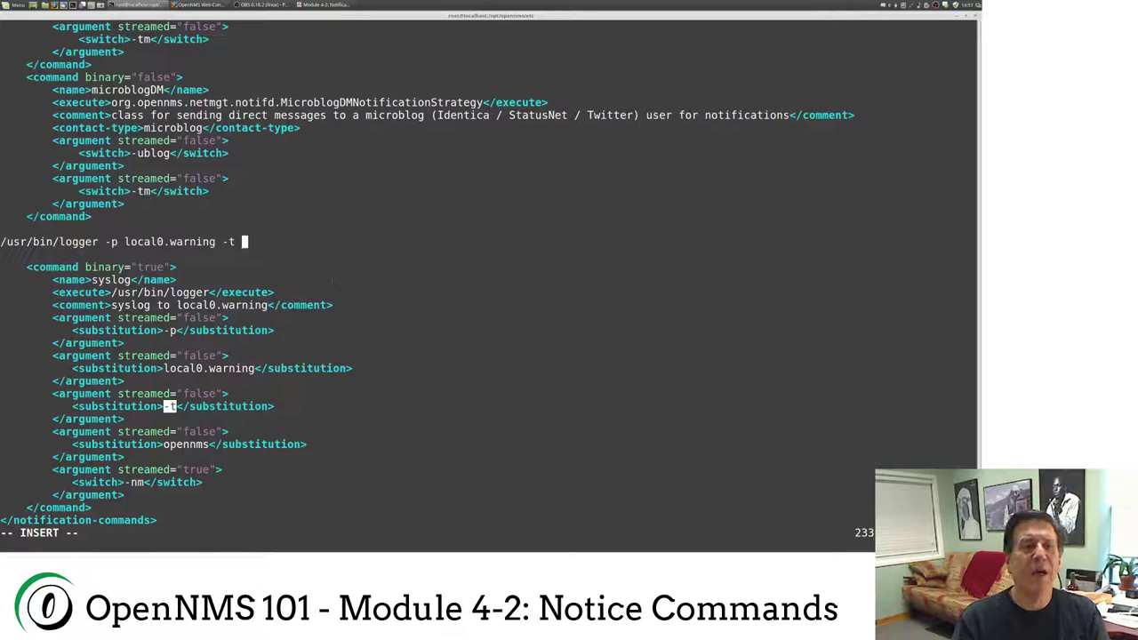
double_click(186, 444)
middle_click(389, 328)
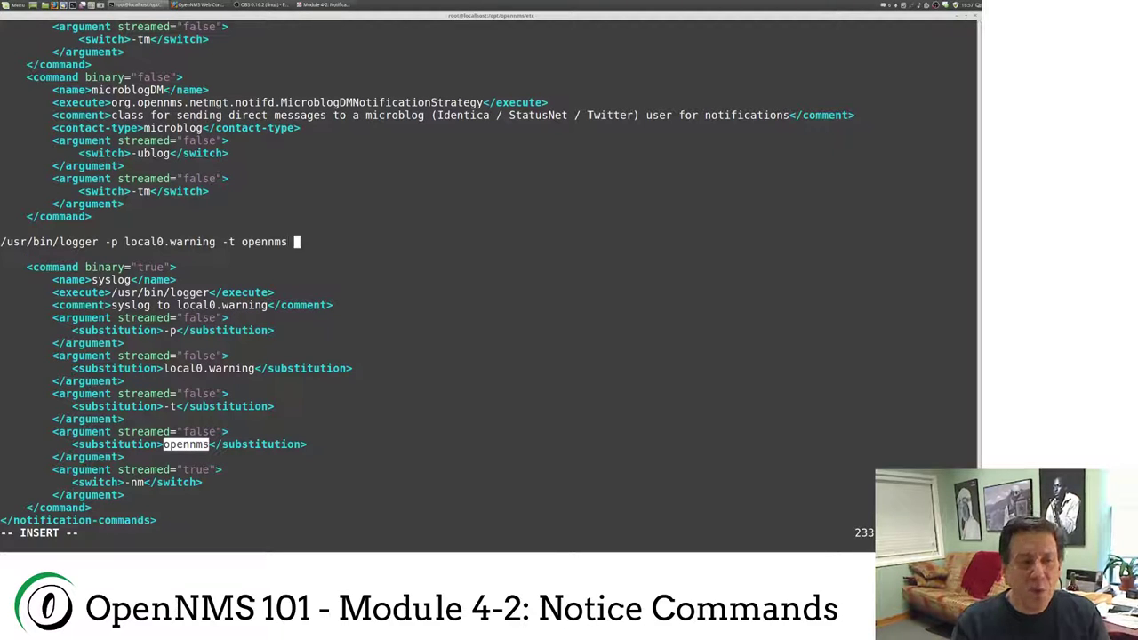
drag(73, 482, 202, 482)
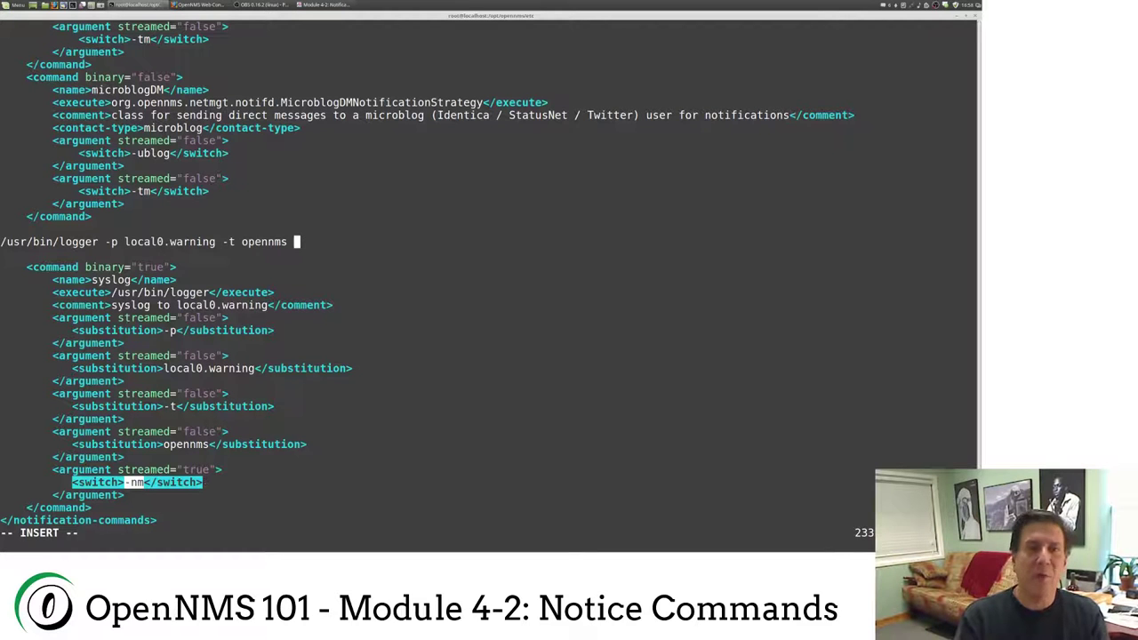
text("whatever the numer)
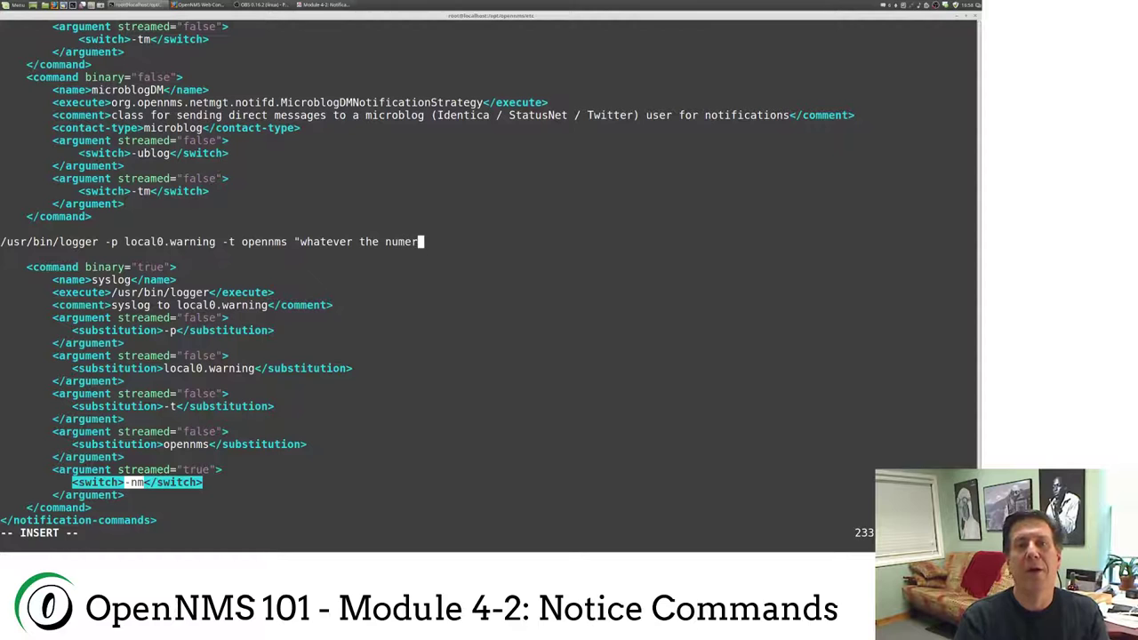
text(ic message is")
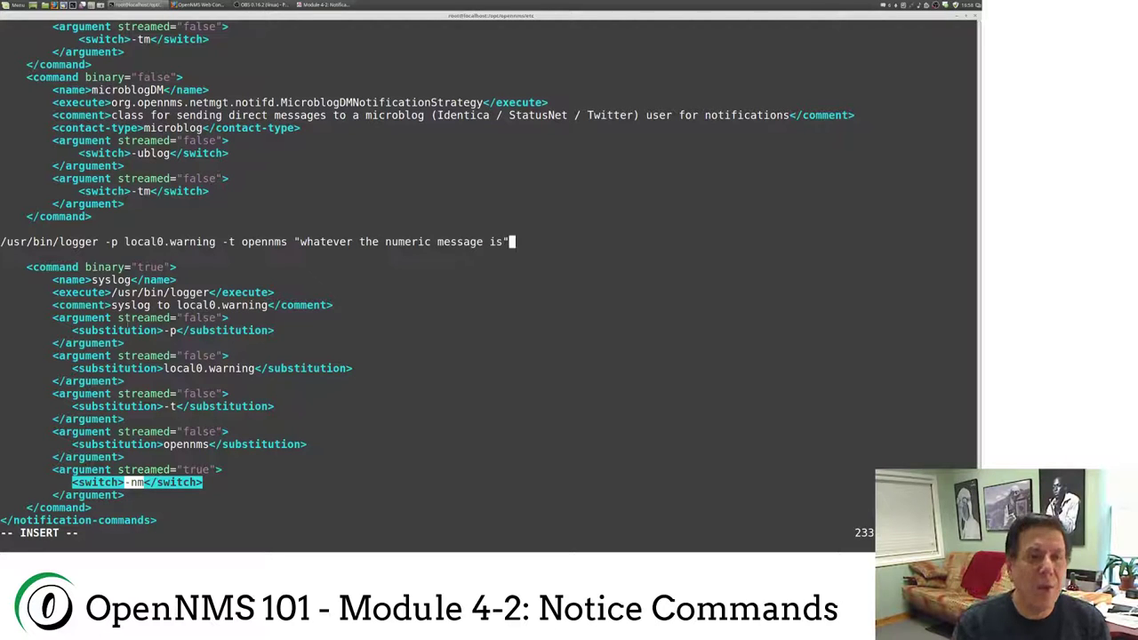
double_click(172, 330)
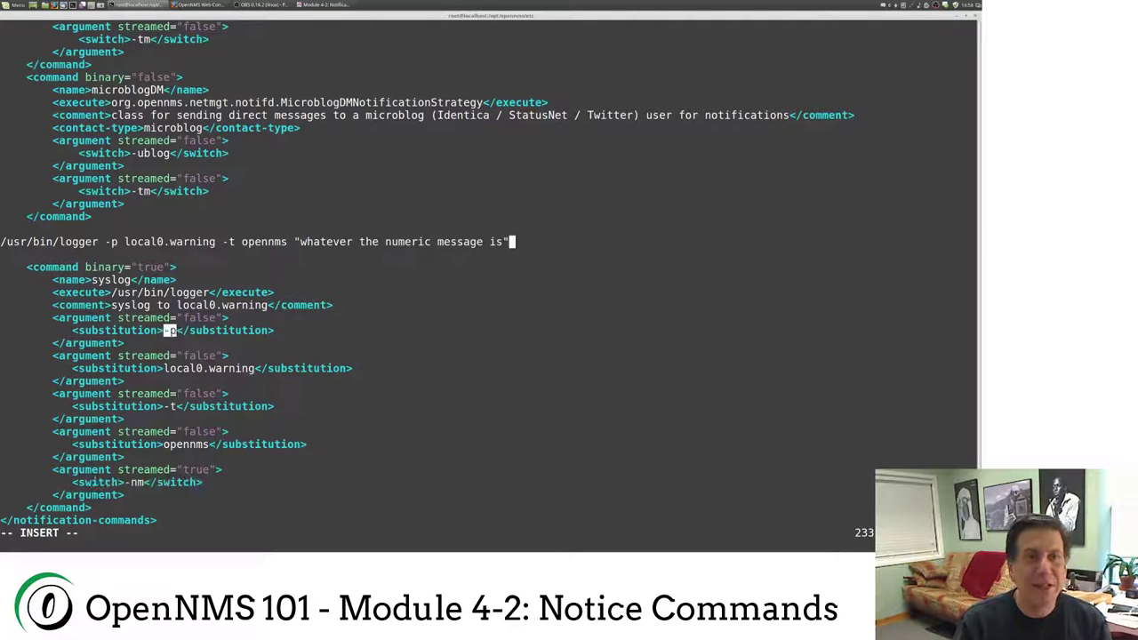
Step: Leave insert mode and select the entire trial /usr/bin/logger line to copy it
click(173, 406)
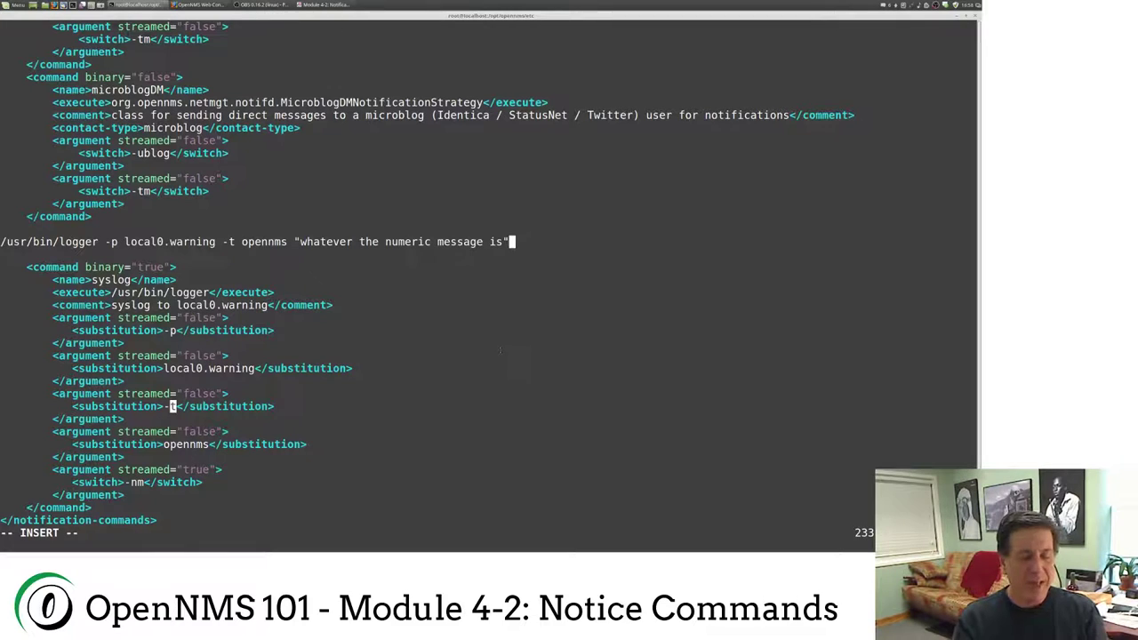
key(Escape)
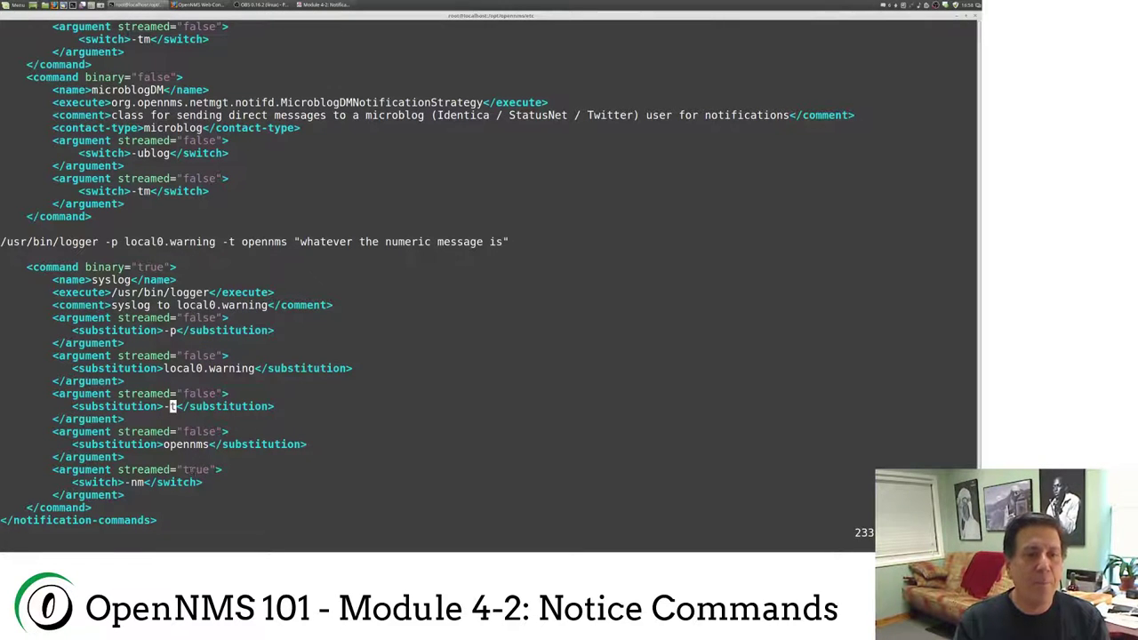
drag(224, 470, 118, 470)
click(232, 484)
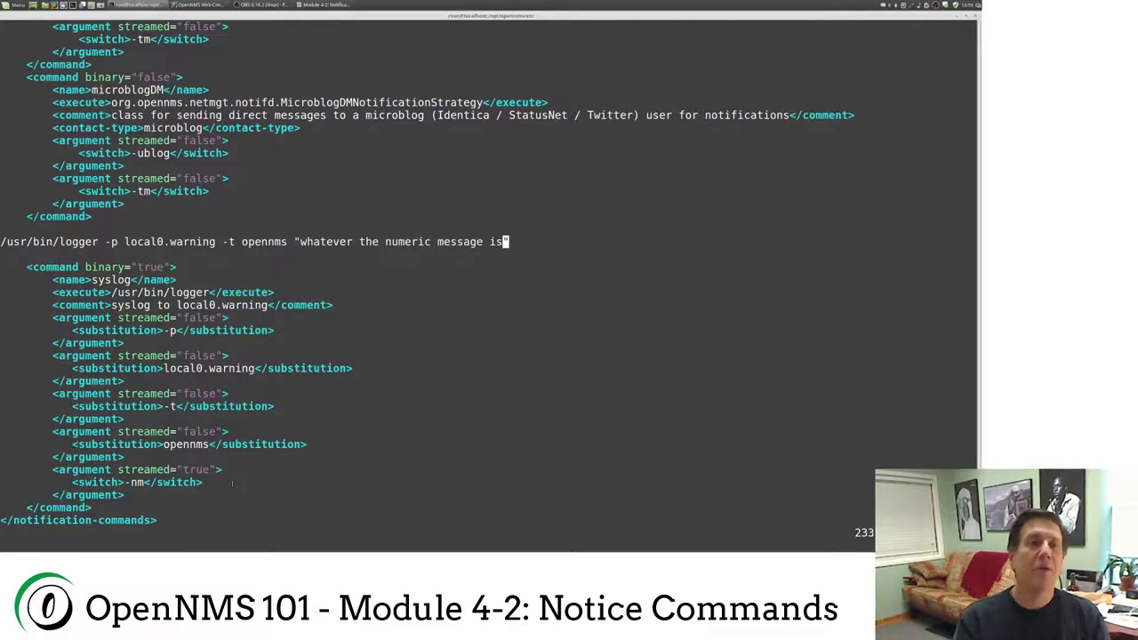
drag(971, 242, 0, 241)
key(ctrl+c)
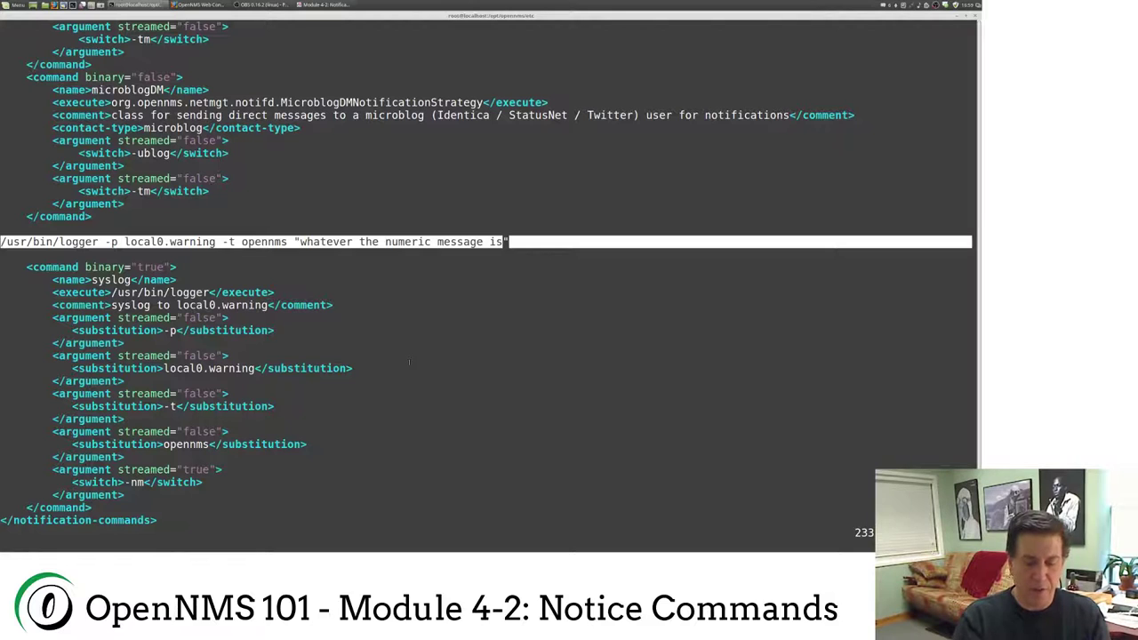
Step: Quit vim without saving, run the pasted logger command, and change to /var/log
text(:q!)
key(Return)
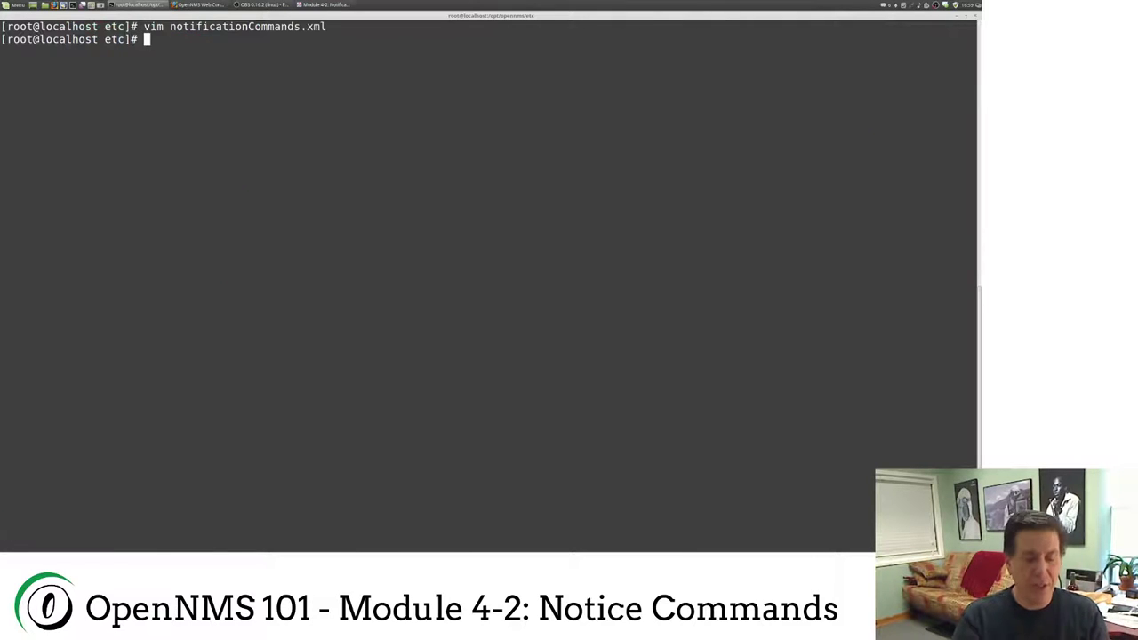
key(shift+Insert)
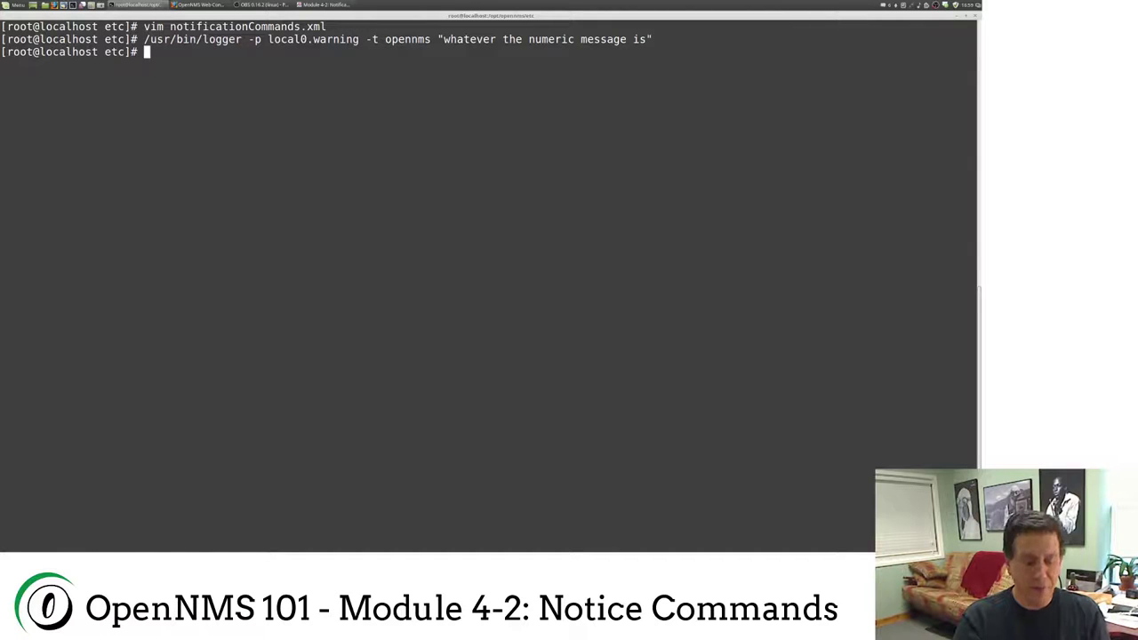
text(cd /var/log)
key(Return)
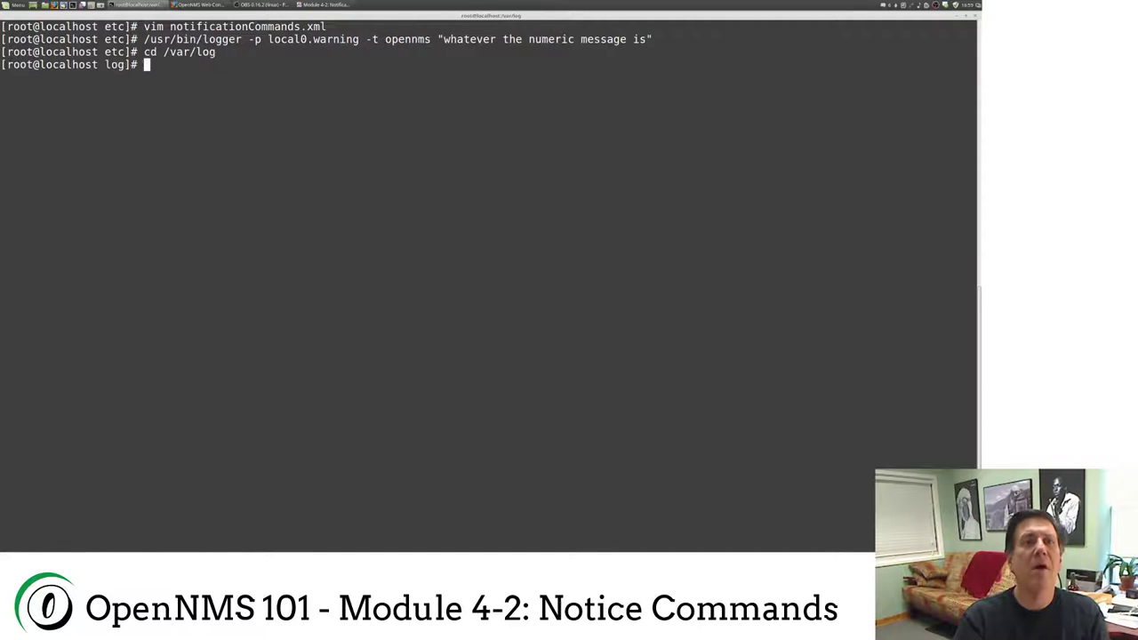
Step: Tail messages and confirm the newest opennms entry reads "whatever the numeric message is"
text(tail messages)
key(Return)
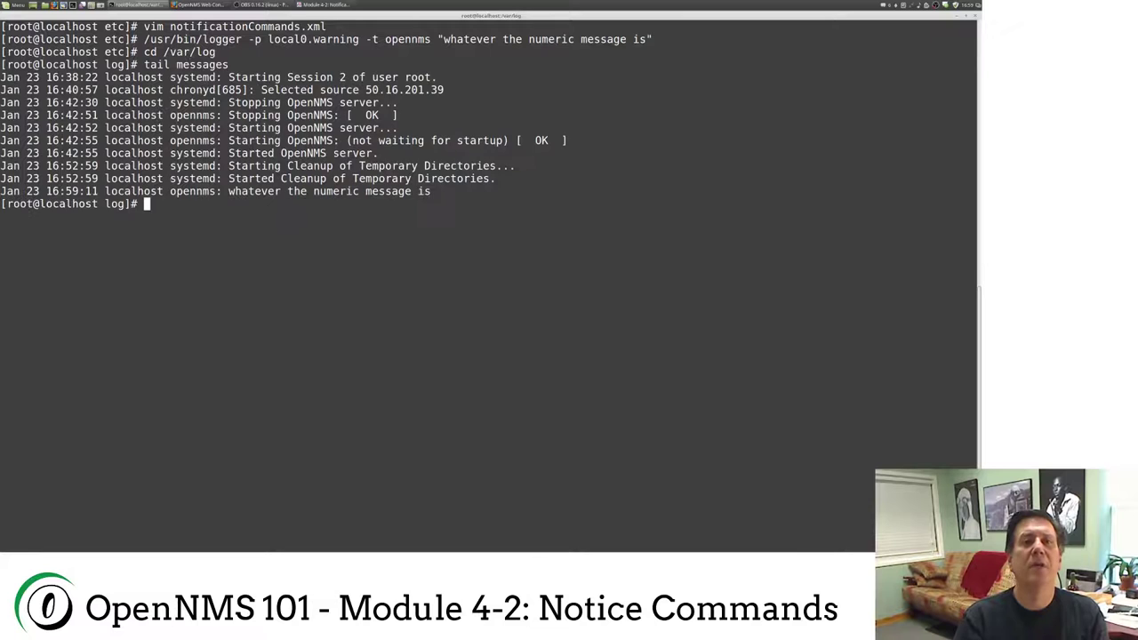
drag(433, 191, 1, 191)
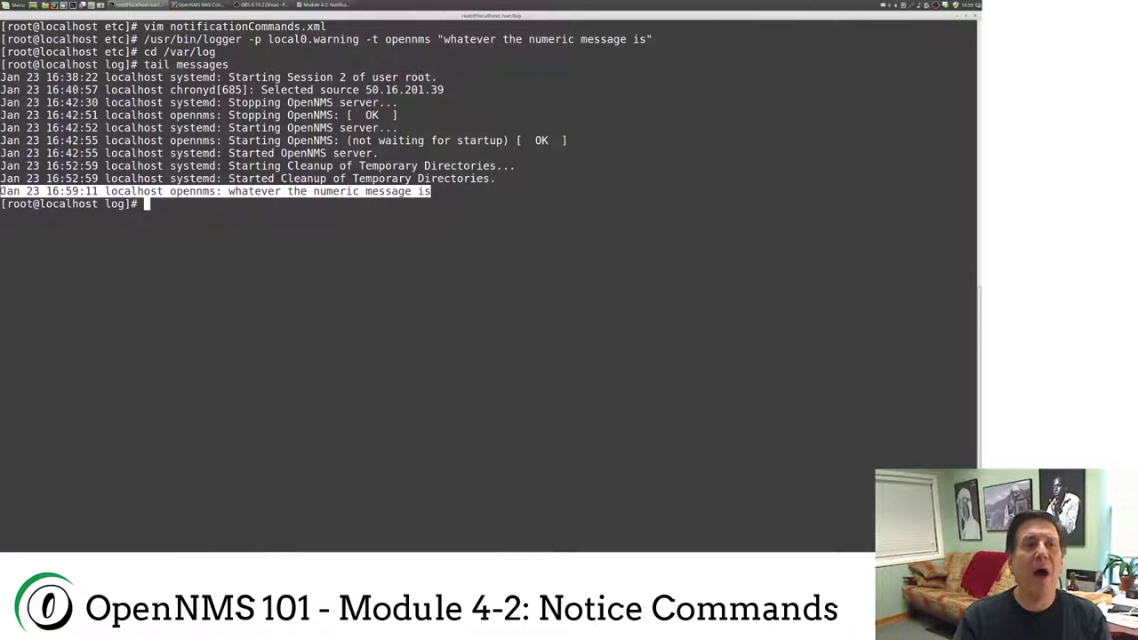
double_click(192, 192)
drag(230, 191, 431, 191)
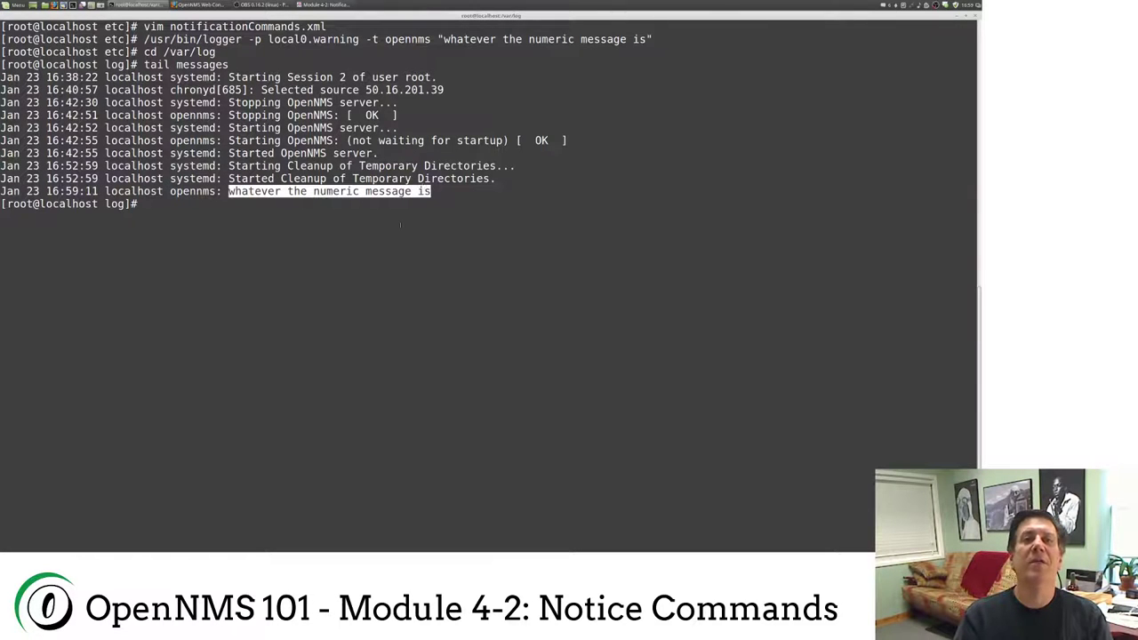
click(278, 285)
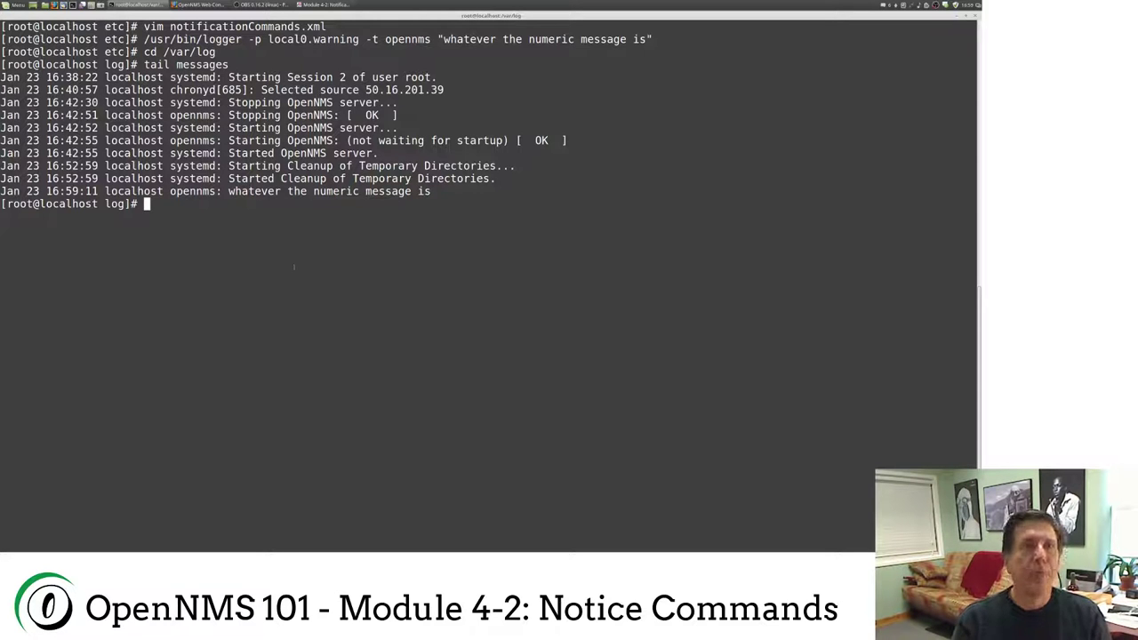
key(alt+Tab)
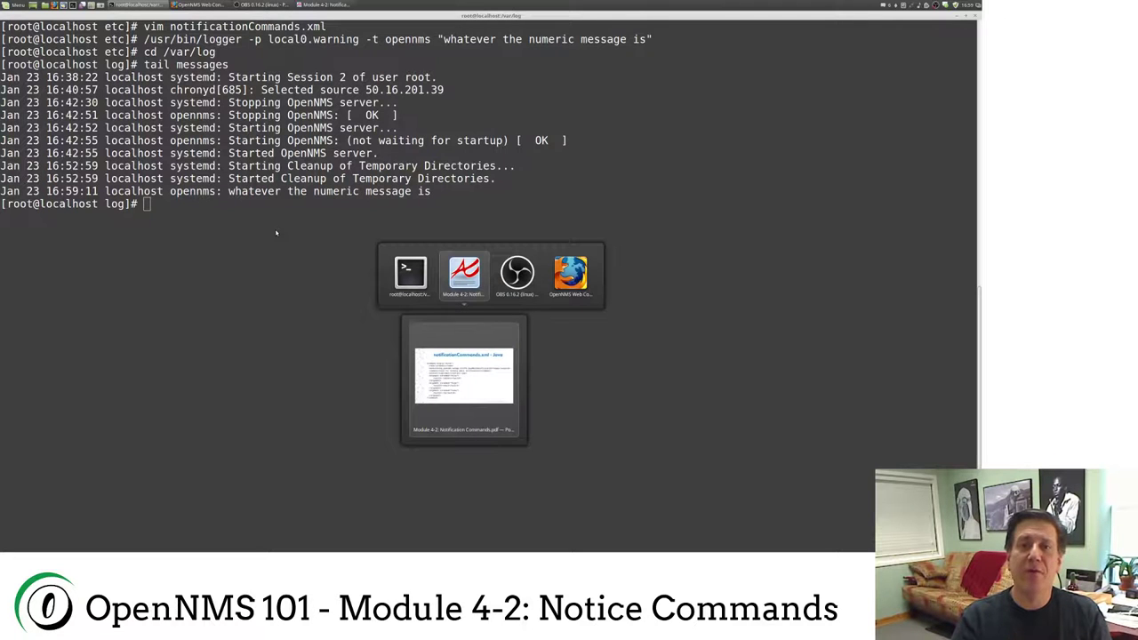
Step: Load opennms.org/Training in a new Firefox tab and browse Config/Exercise 4 to notifd-configuration.xml
key(alt+Tab)
key(alt+Tab)
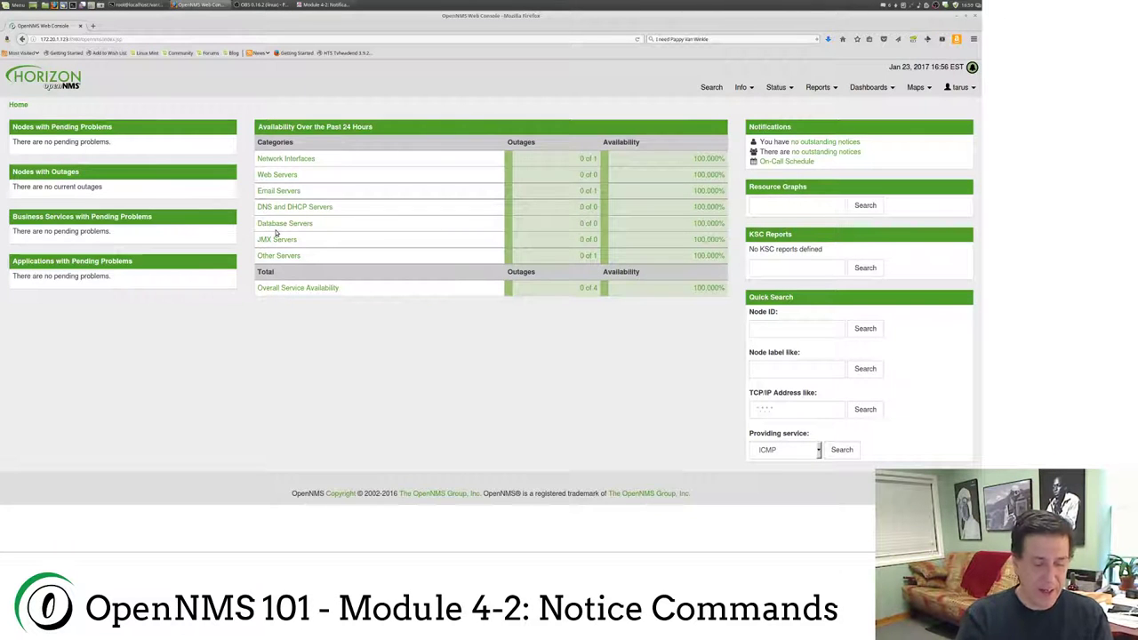
key(ctrl+t)
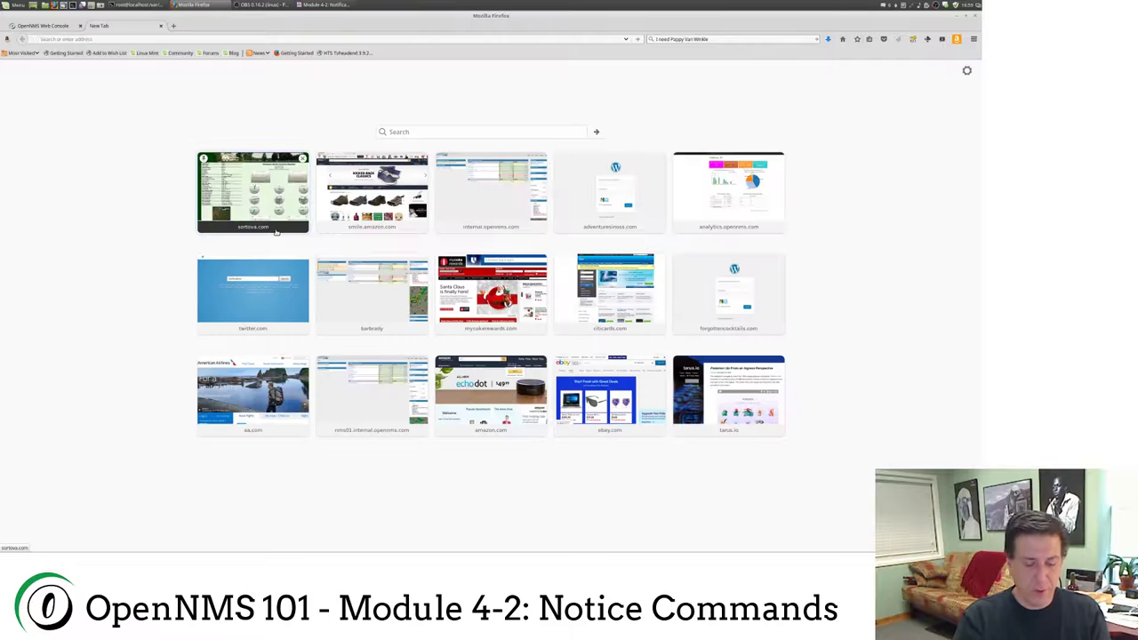
text(Train)
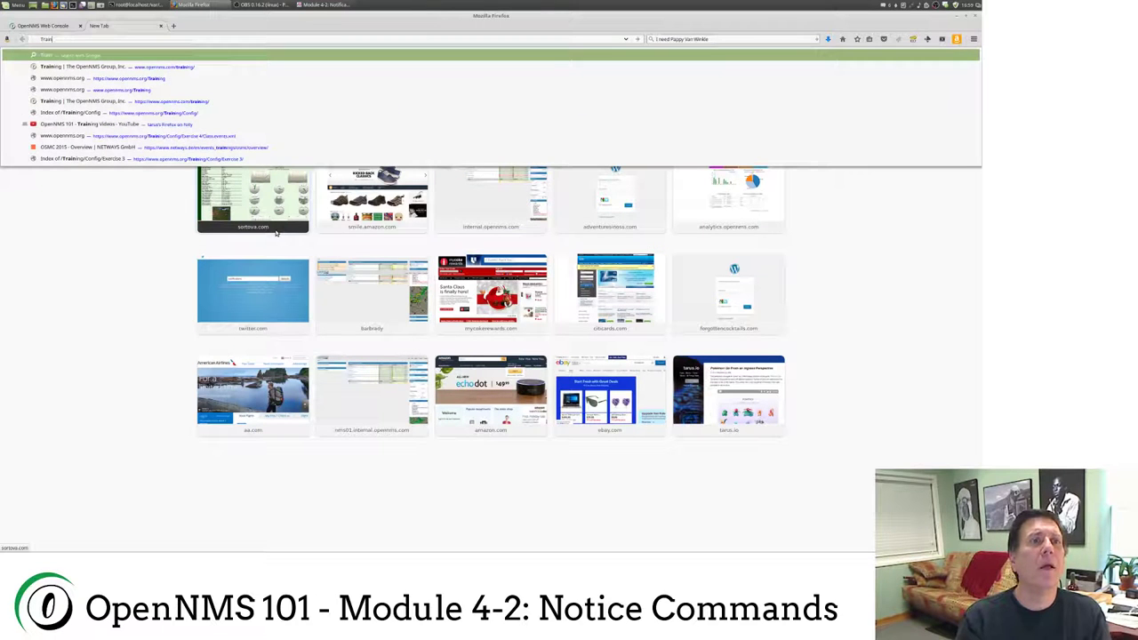
key(Down)
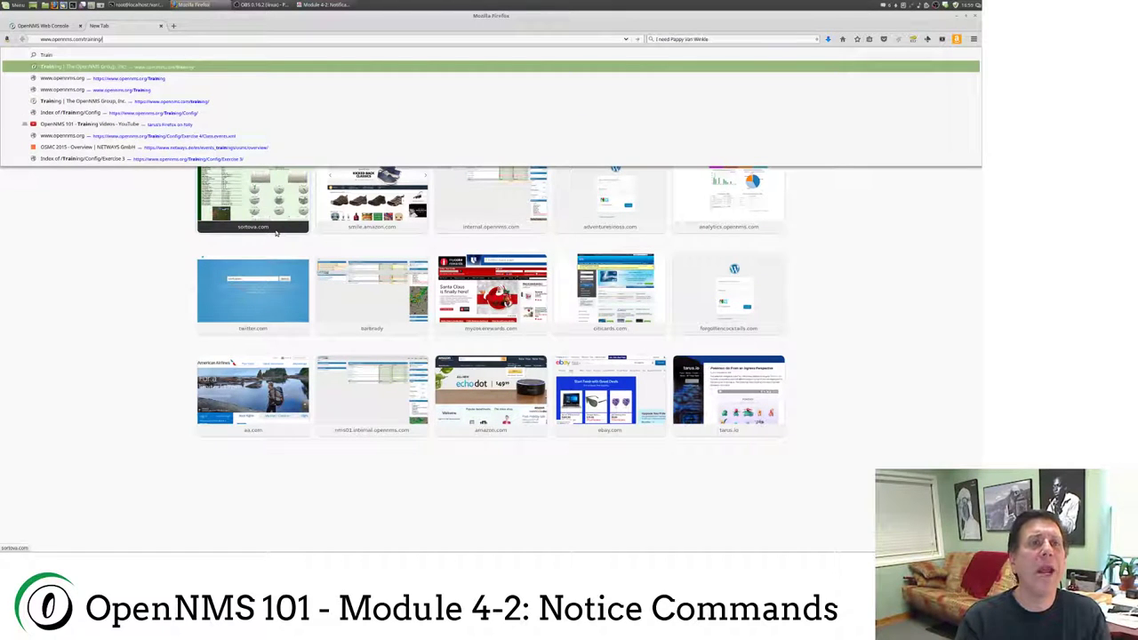
key(Down)
key(Down)
key(Return)
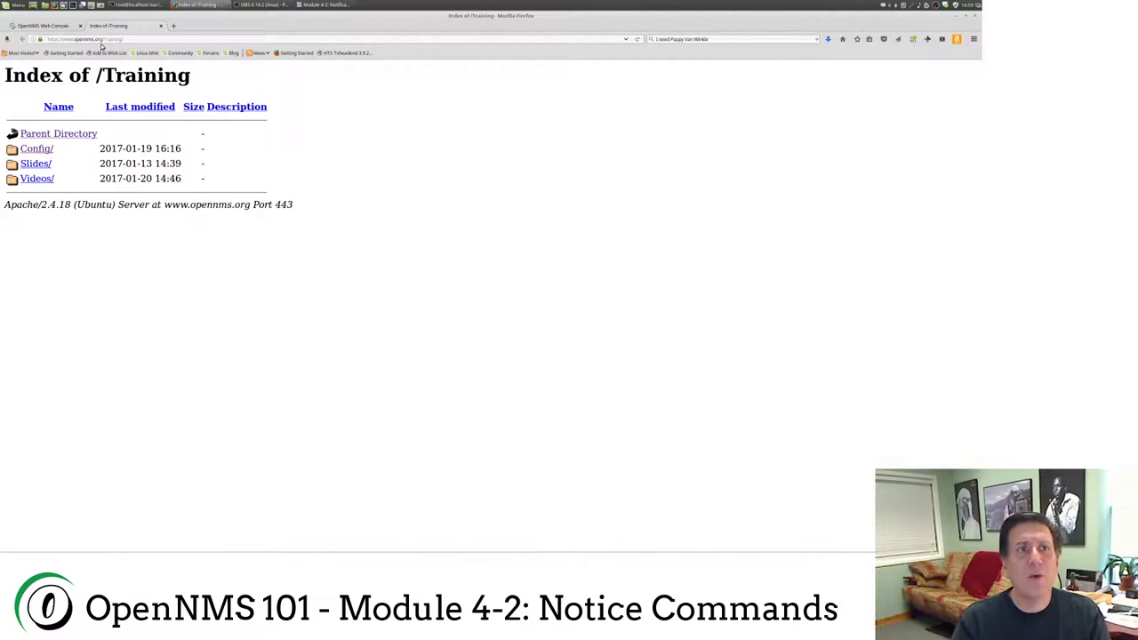
click(41, 151)
click(51, 165)
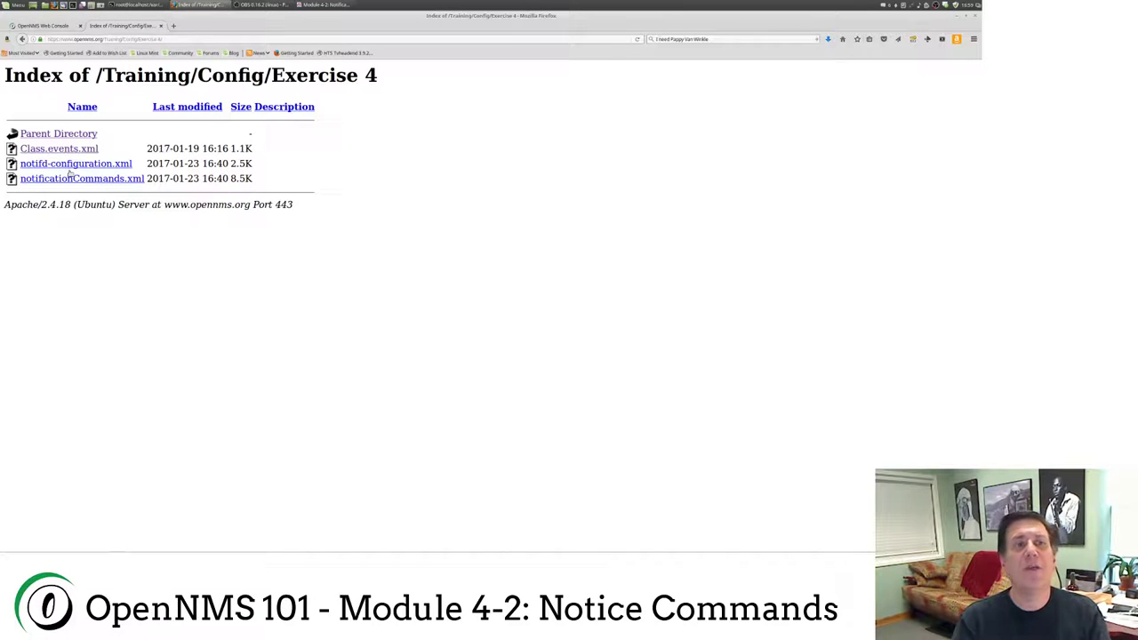
click(71, 166)
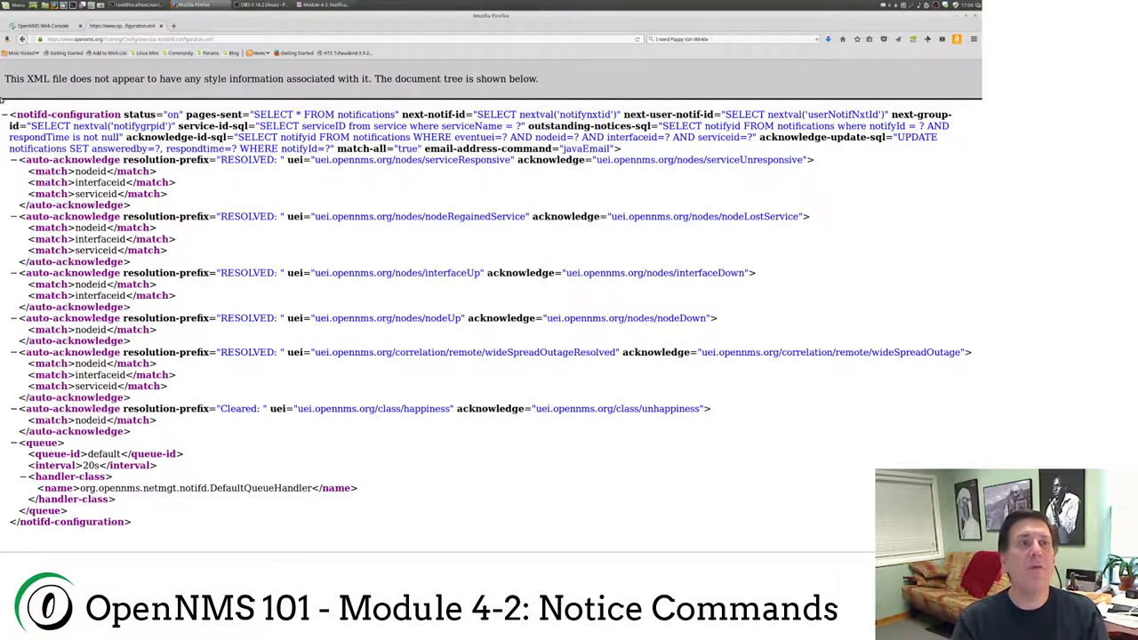
Step: Open Exercise 4's notificationCommands.xml and scroll down to the syslog command
click(21, 39)
click(68, 178)
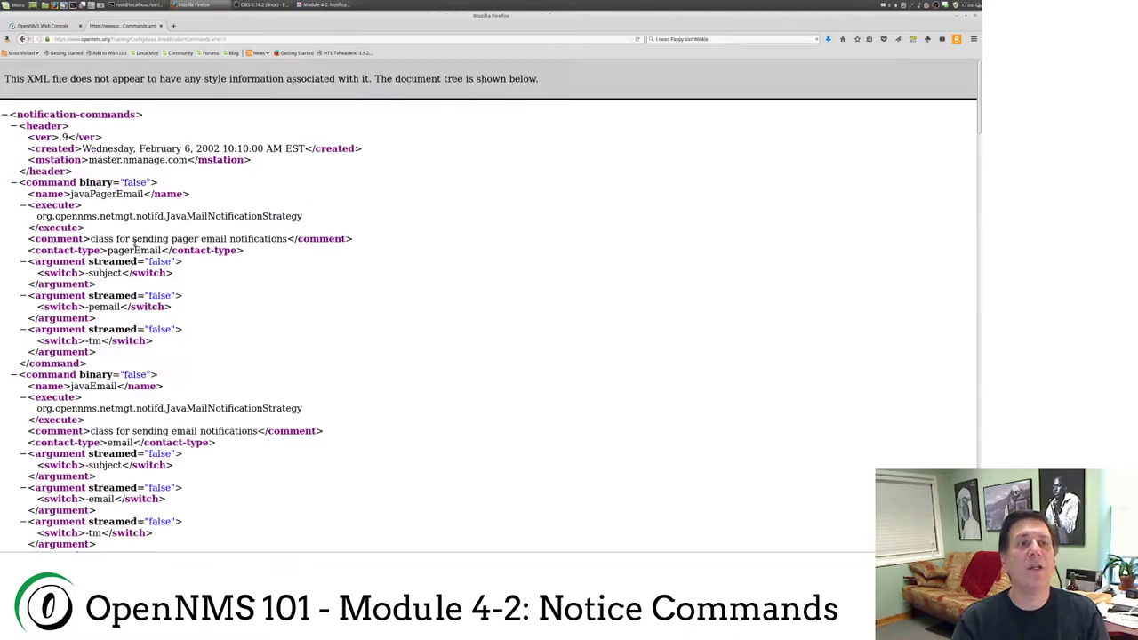
scroll(255, 377, down, 10)
scroll(255, 377, down, 20)
scroll(255, 383, down, 12)
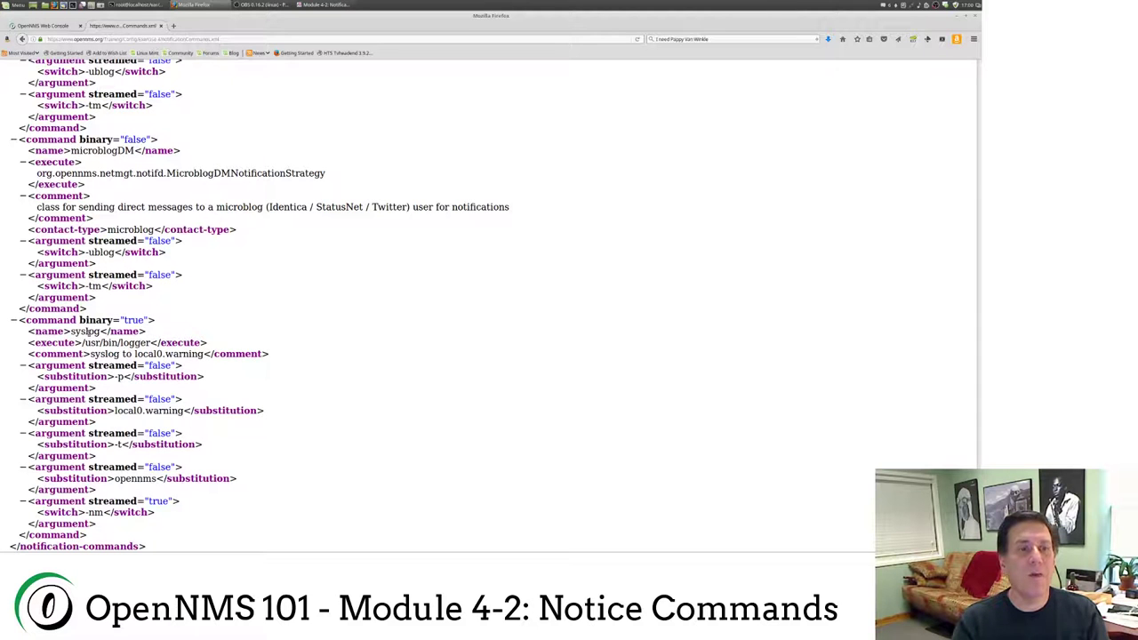
drag(71, 331, 155, 514)
click(371, 357)
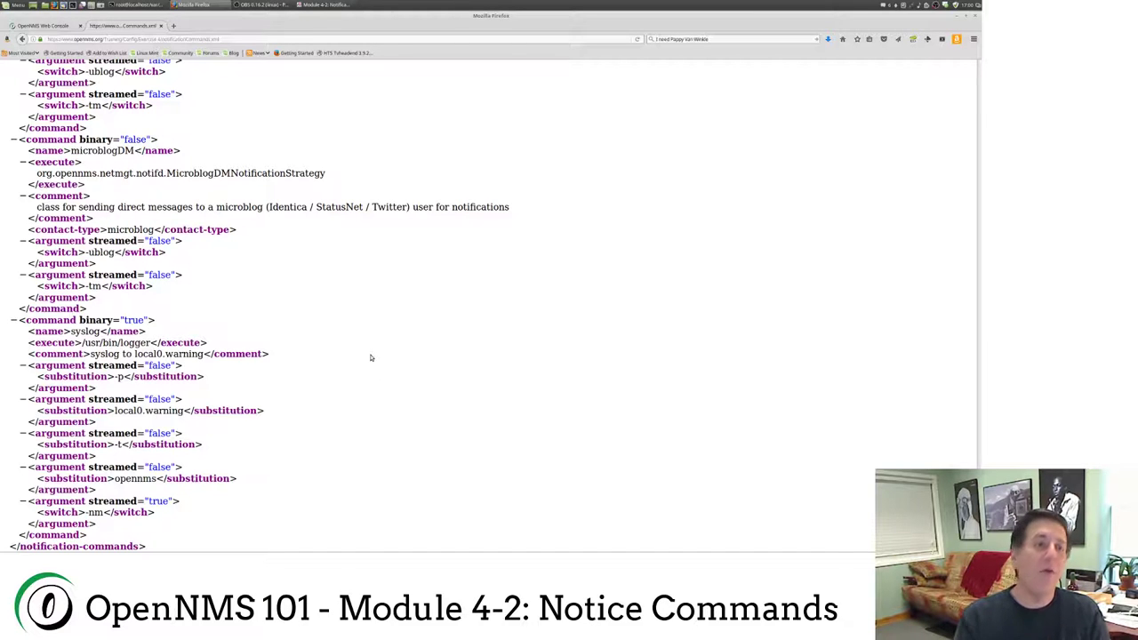
Step: View the XML's page source enlarged, pointing out the syslog binary true and /usr/bin/logger
right_click(307, 269)
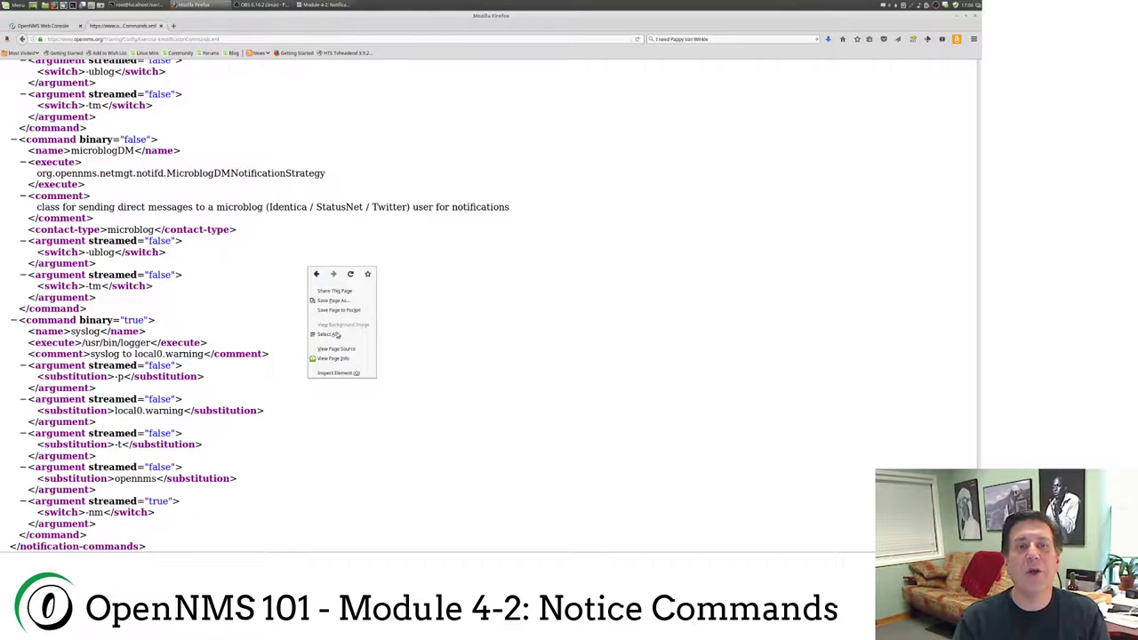
click(336, 347)
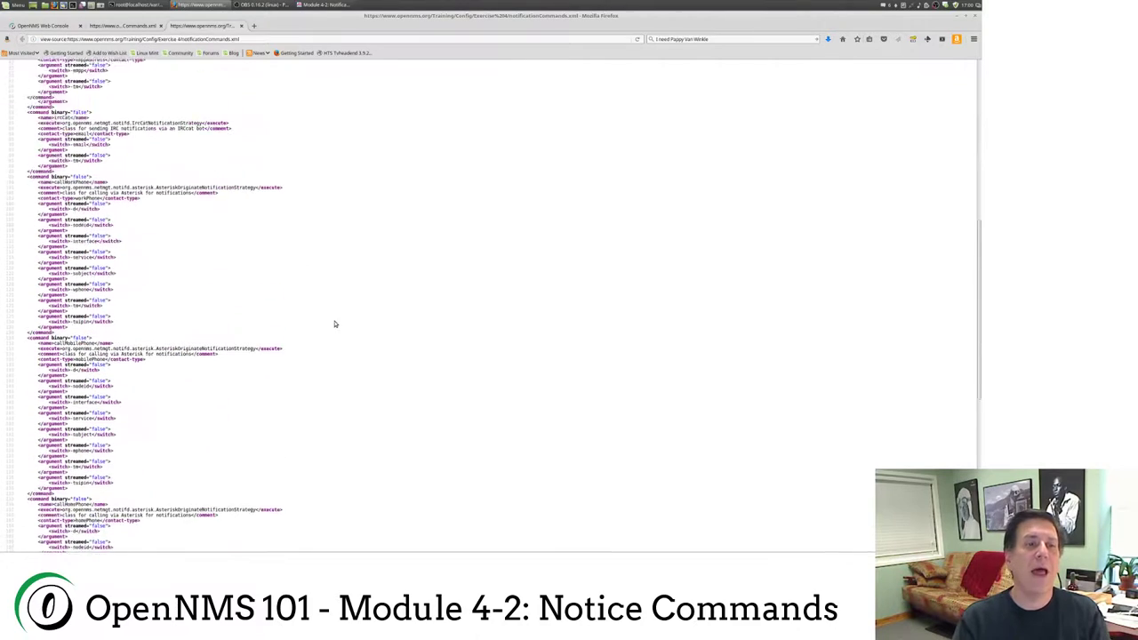
scroll(335, 324, down, 8)
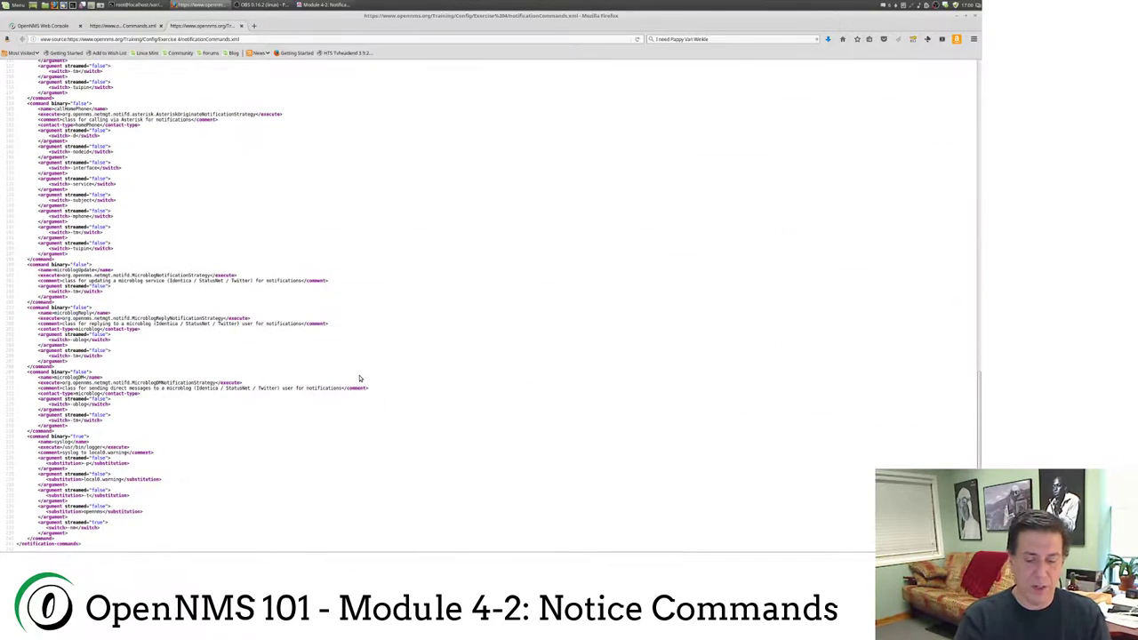
key(ctrl+plus)
key(ctrl+plus)
key(ctrl+plus)
scroll(359, 376, down, 5)
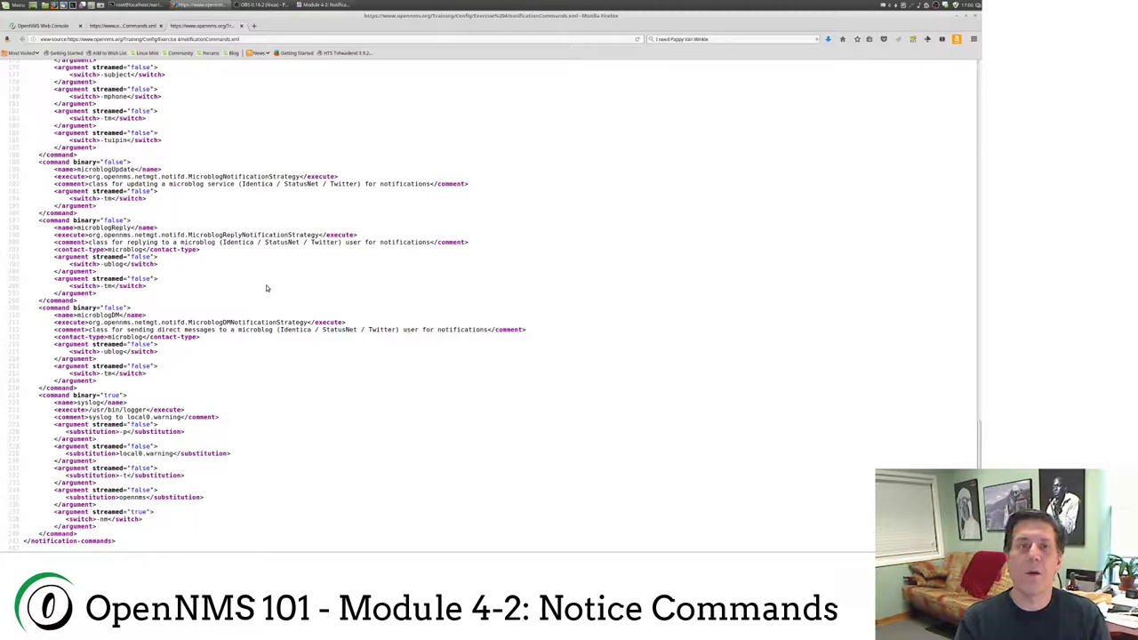
double_click(111, 395)
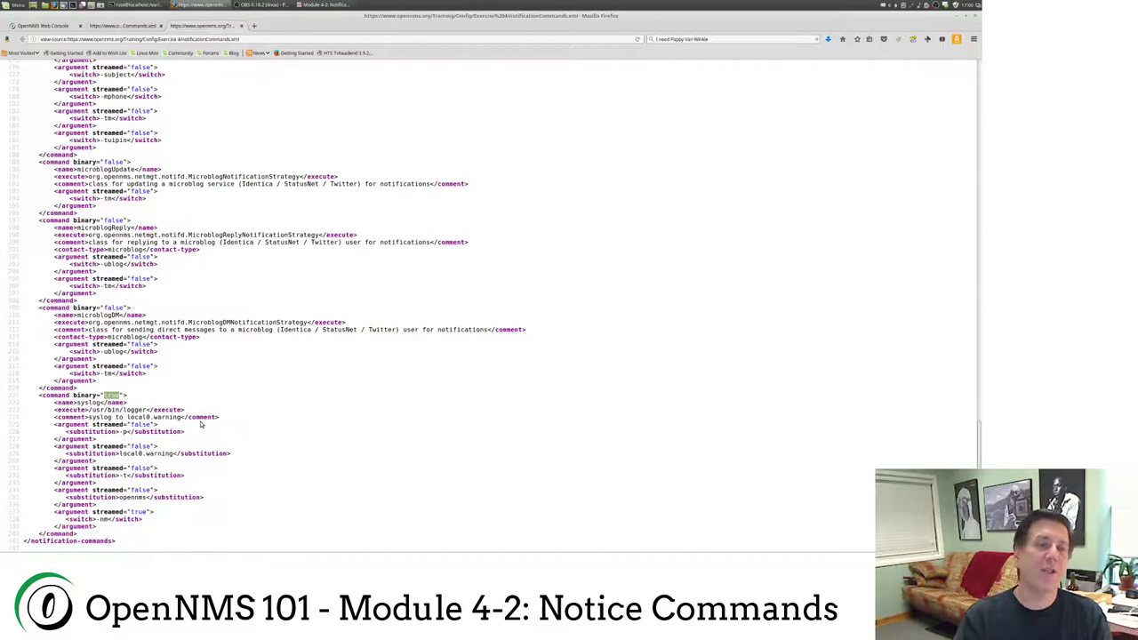
drag(147, 410, 88, 411)
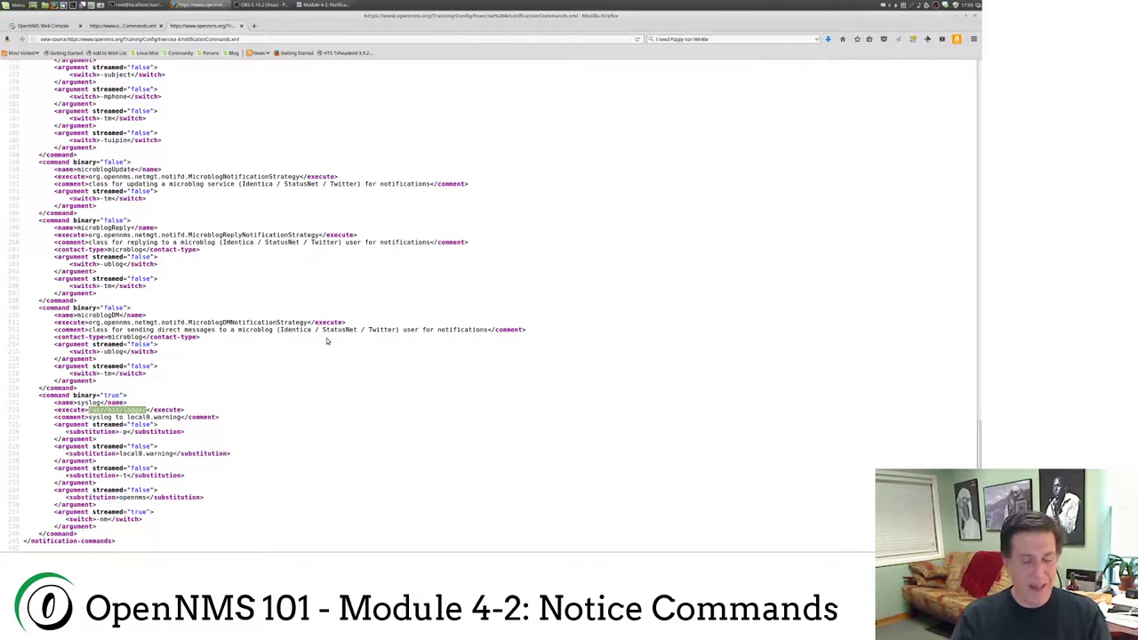
key(alt+Tab)
key(alt+Tab)
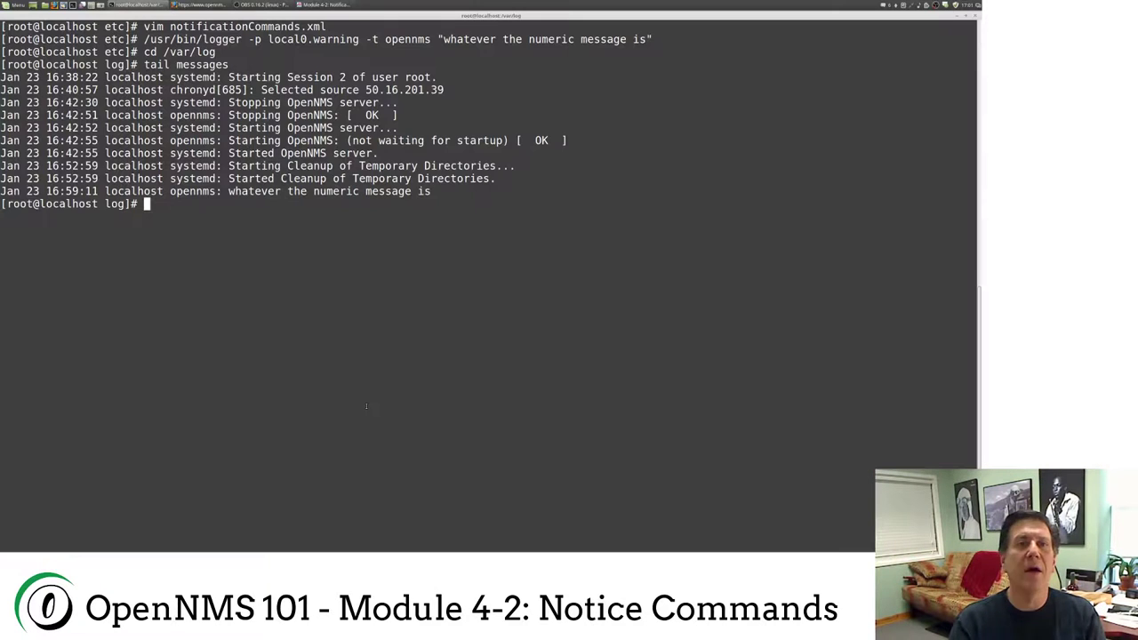
Step: Return to the OpenNMS etc folder, clear the screen and open notifd-configuration.xml in vim
text(cd -)
key(Return)
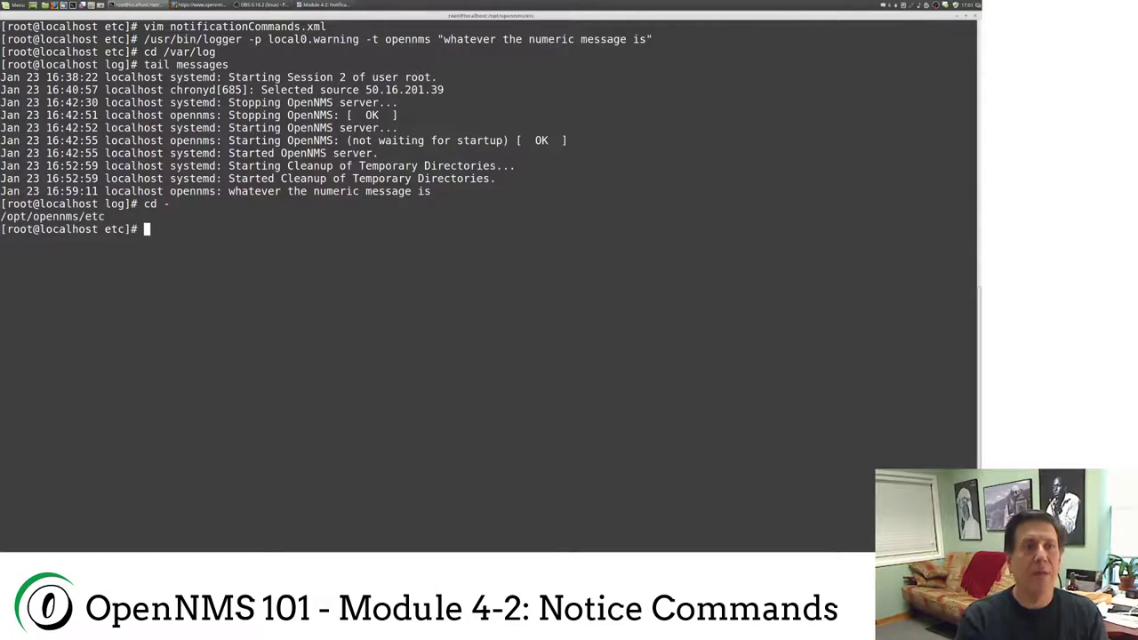
text(clear)
key(Return)
text(vi n)
key(BackSpace)
key(BackSpace)
text(m notifd-configuration.xml)
key(Return)
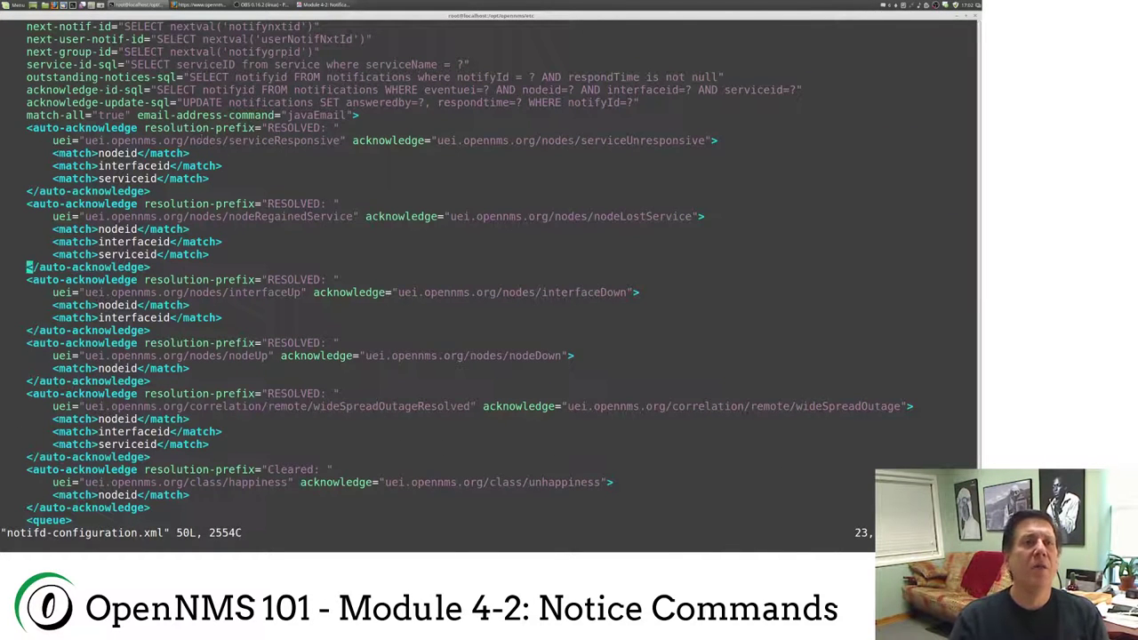
Step: Show the file's top, highlighting status="on" and the SQL query settings
click(27, 190)
key(Up)
key(Up)
key(Up)
key(Up)
key(Up)
key(Up)
key(Up)
key(Up)
key(Up)
key(Up)
key(Up)
key(Up)
key(Up)
key(Up)
key(Up)
key(Up)
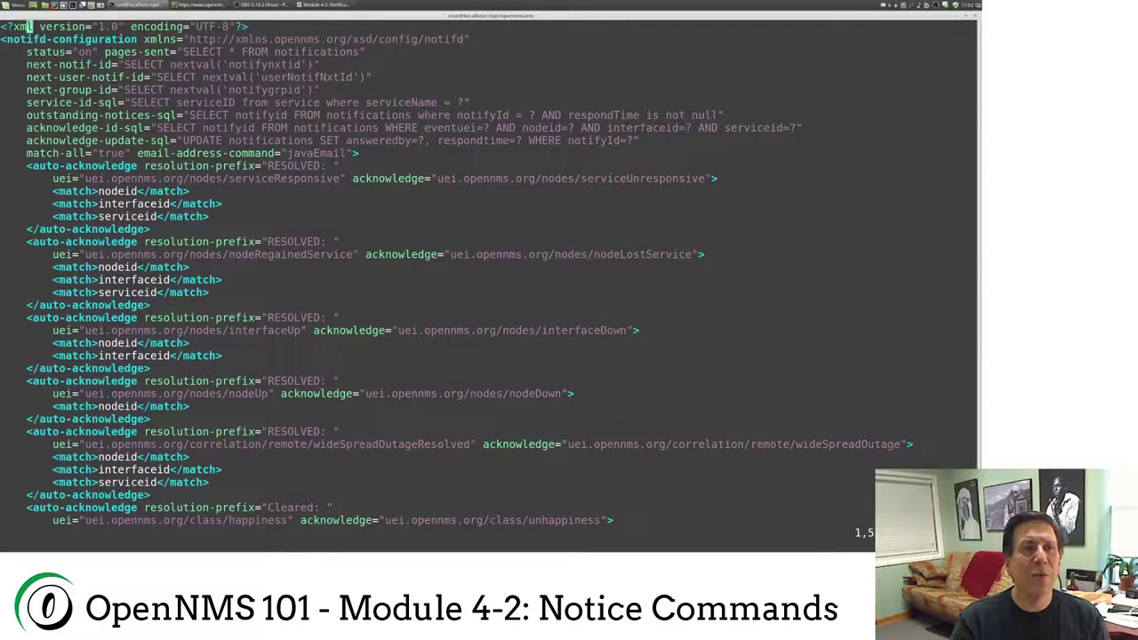
drag(98, 52, 27, 52)
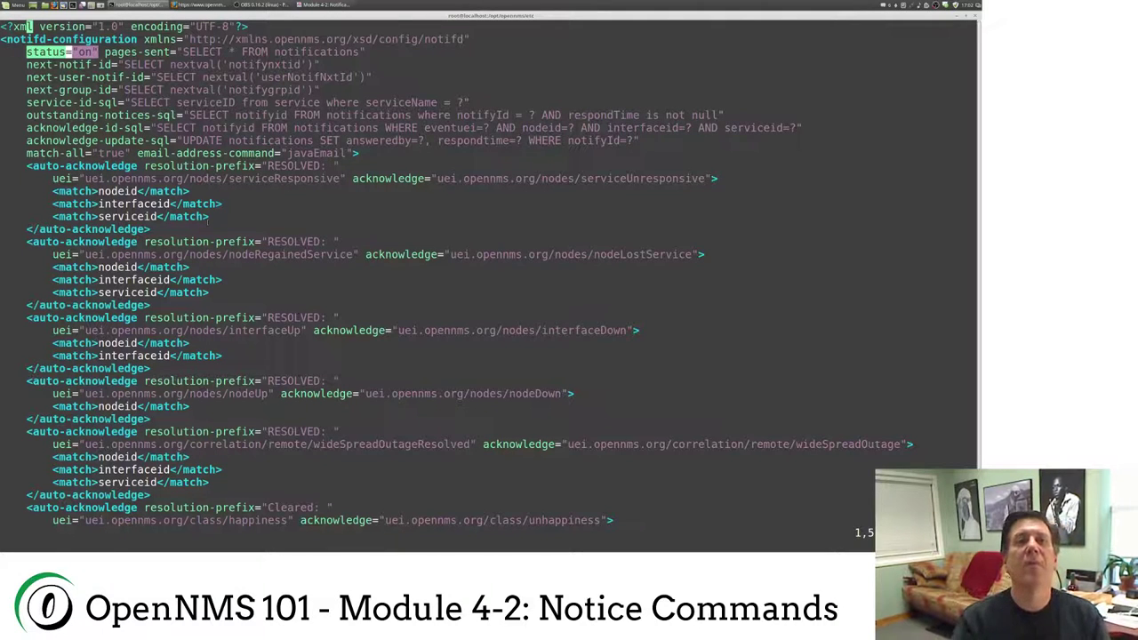
drag(636, 140, 2, 64)
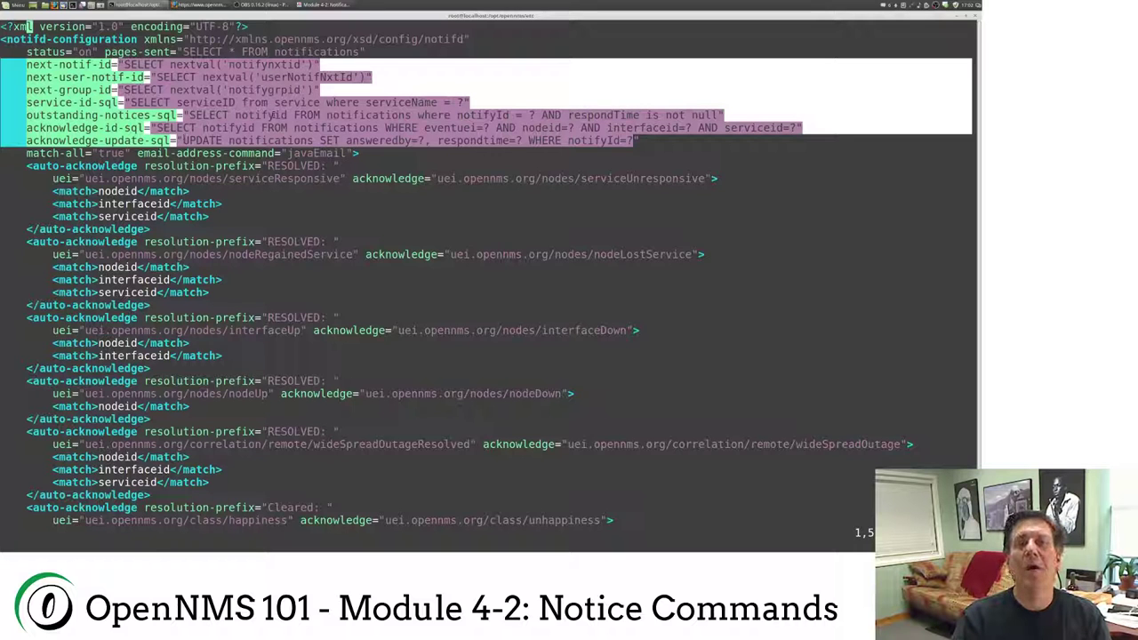
key(Escape)
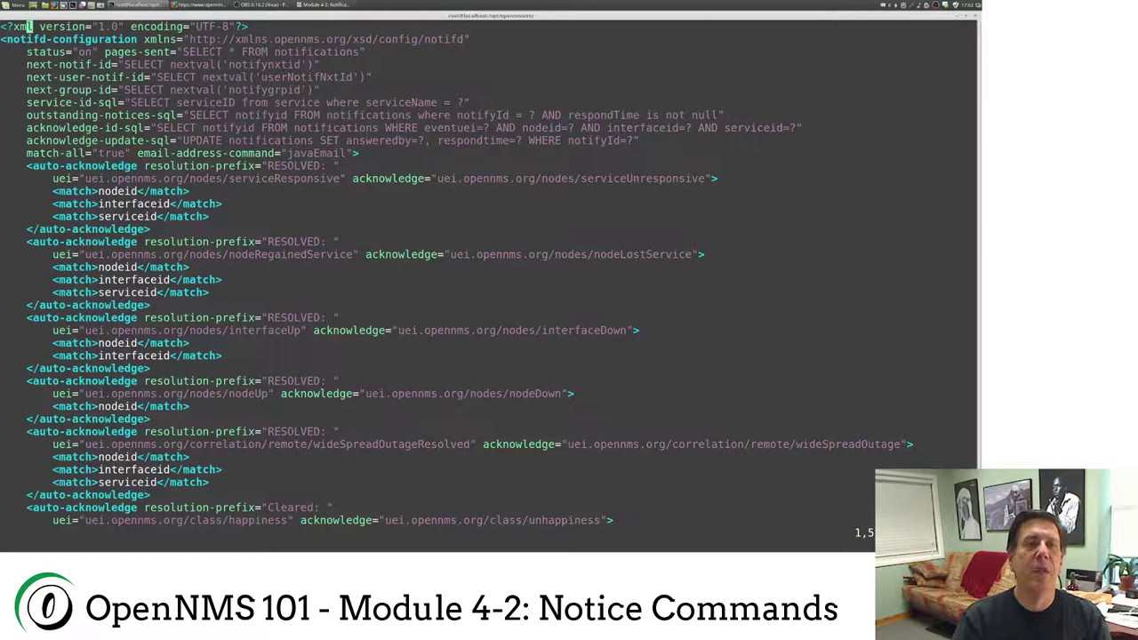
drag(132, 152, 2, 153)
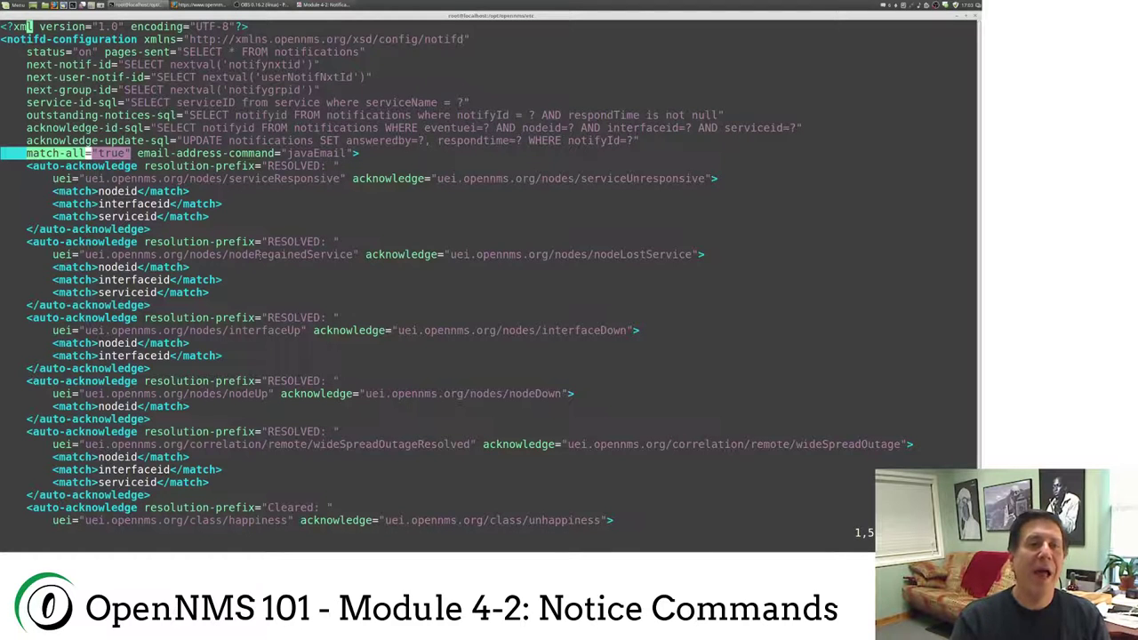
triple_click(105, 242)
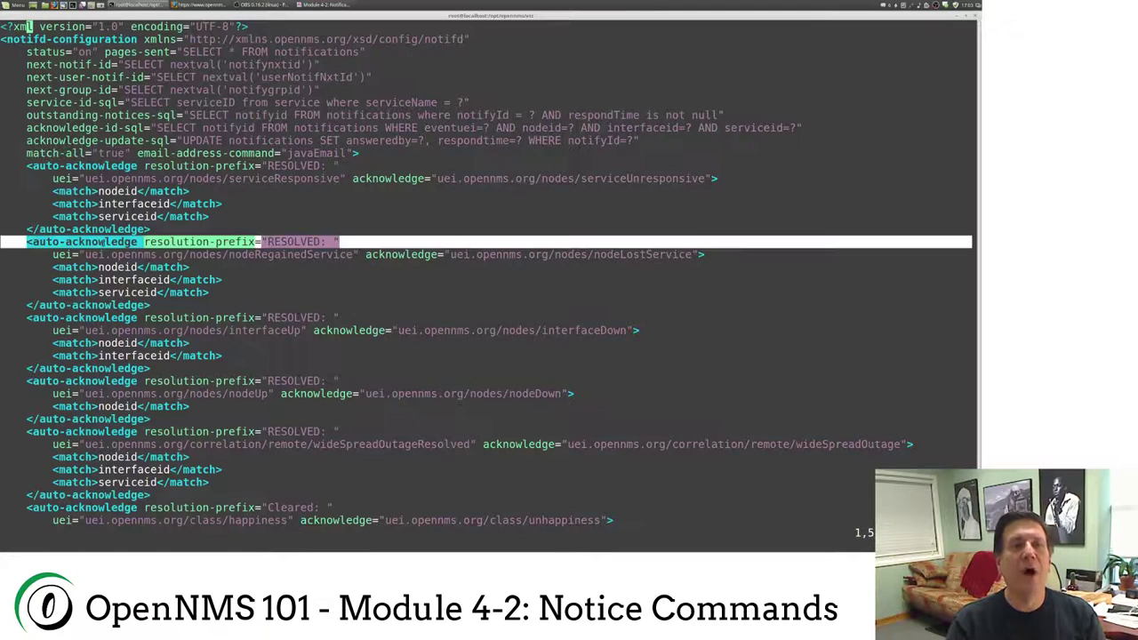
click(322, 255)
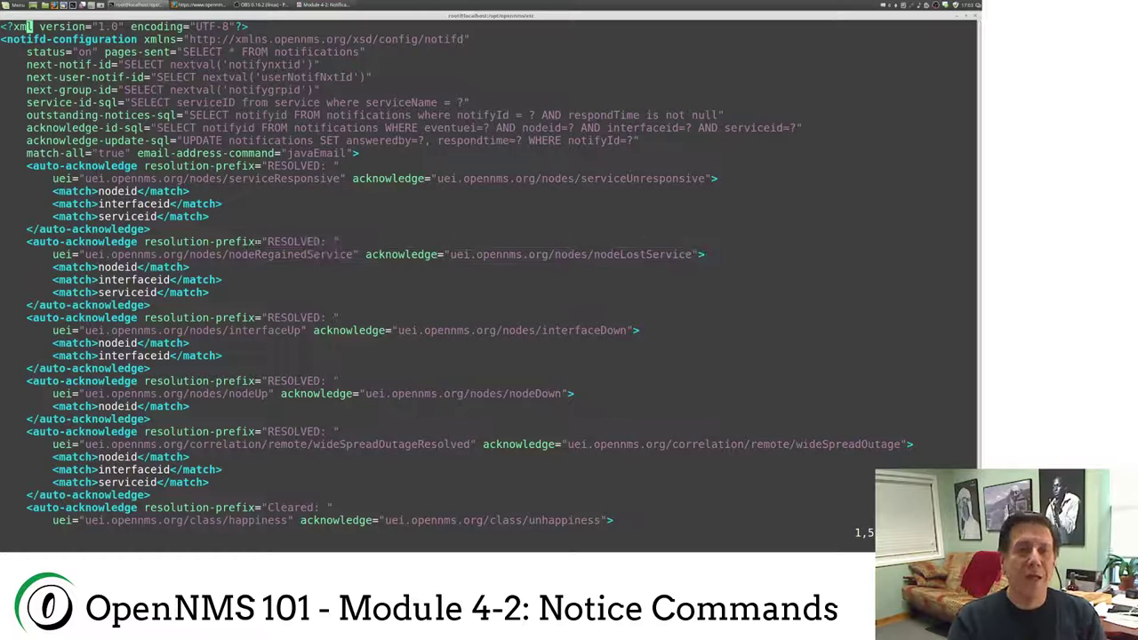
double_click(85, 242)
click(84, 241)
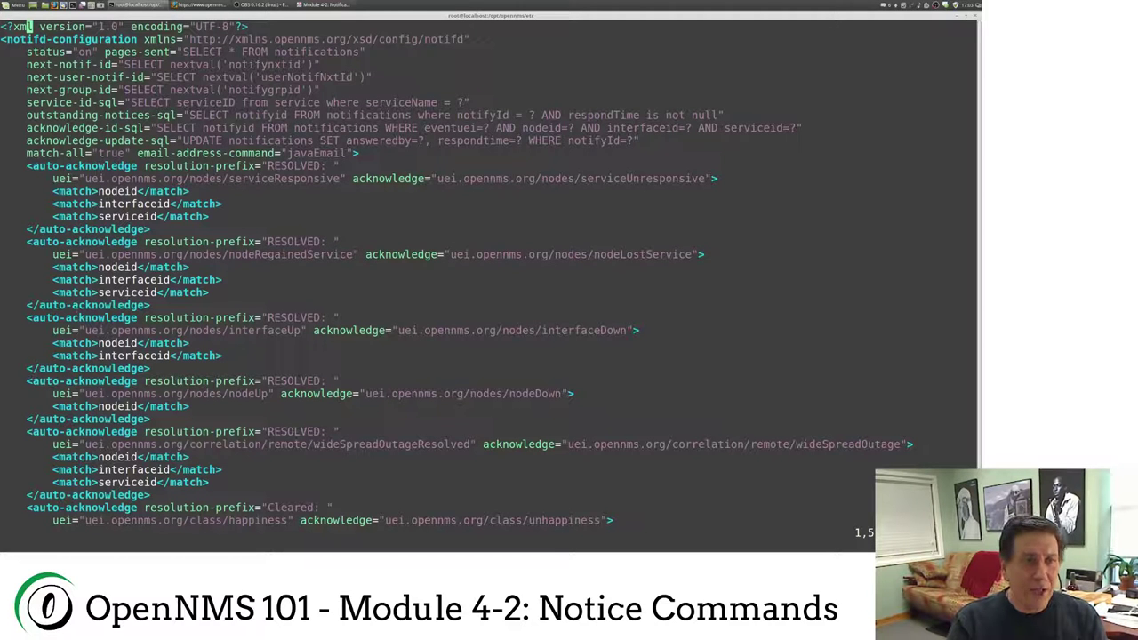
triple_click(79, 305)
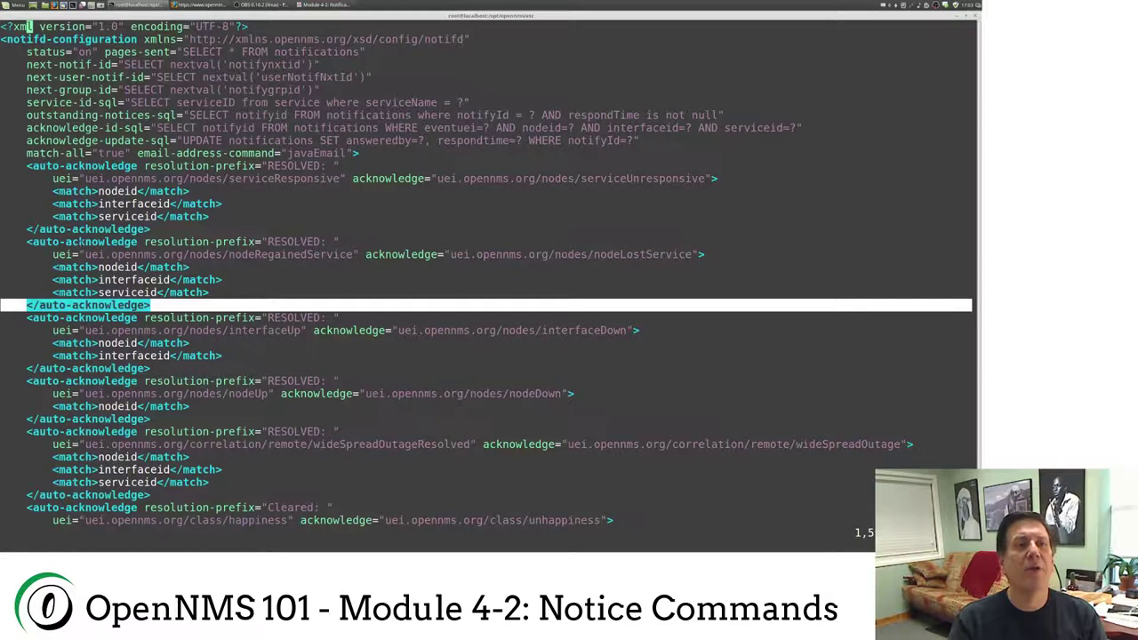
triple_click(84, 241)
click(85, 242)
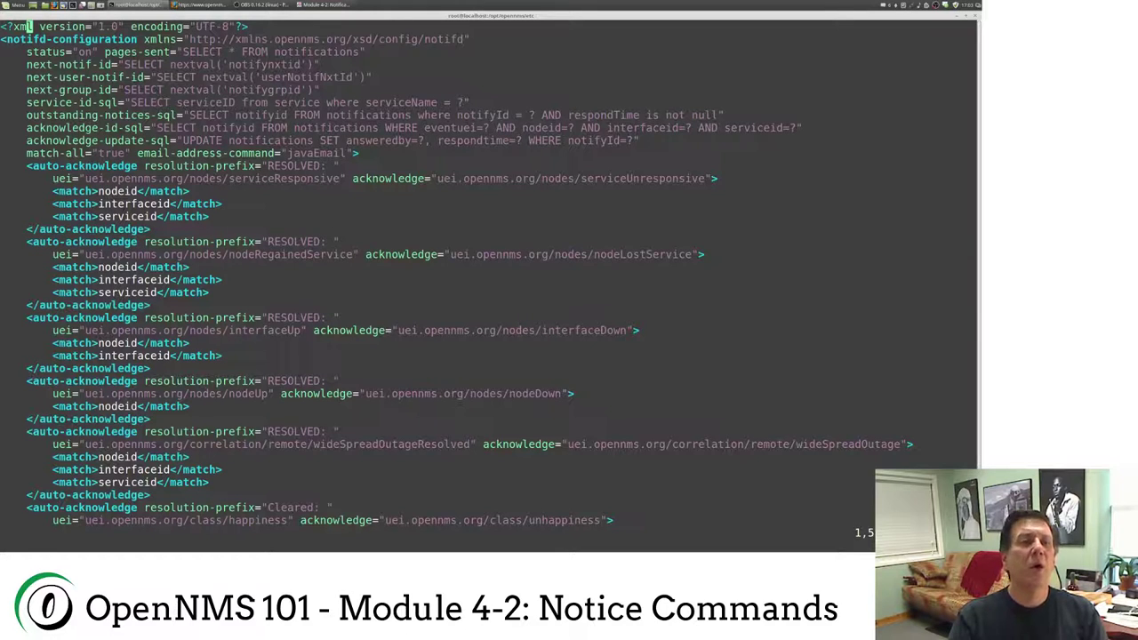
drag(86, 254, 354, 254)
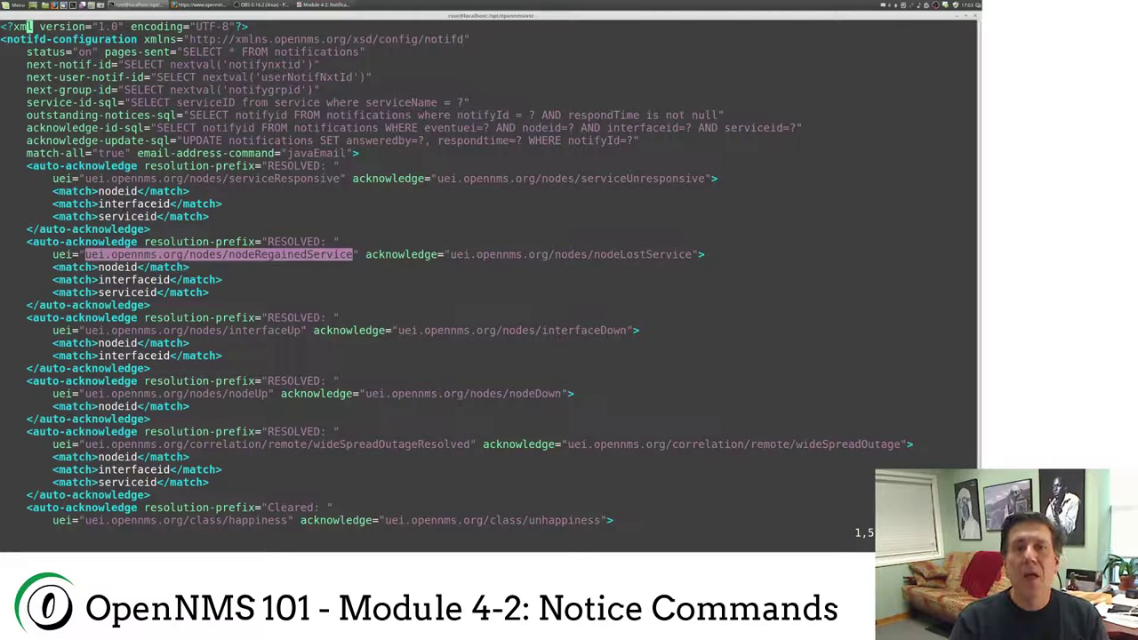
drag(451, 255, 692, 254)
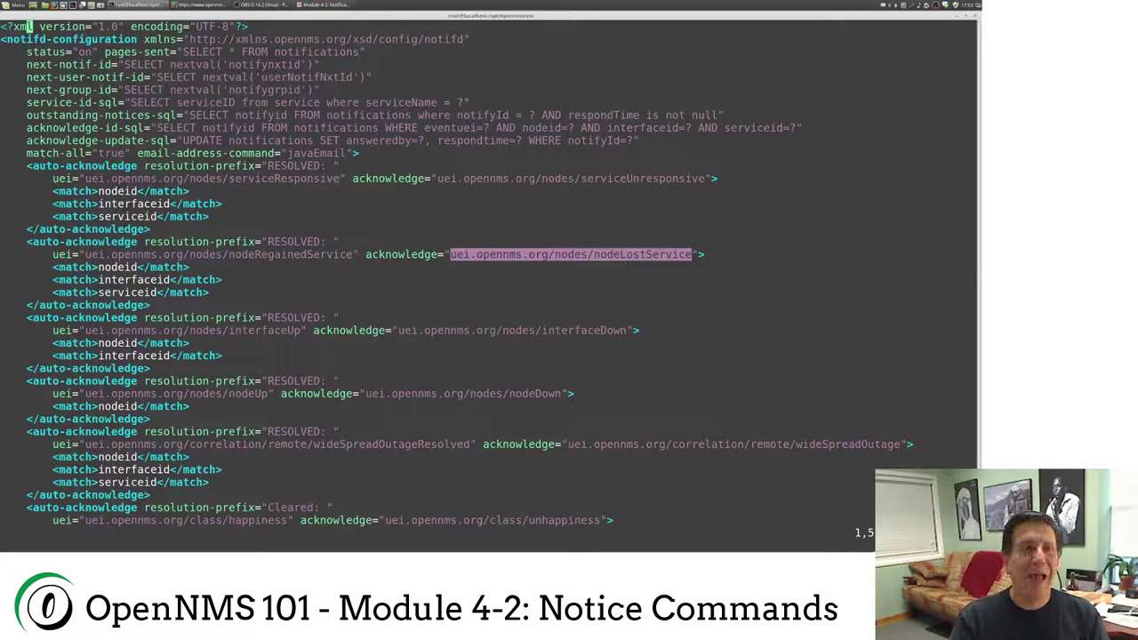
triple_click(192, 268)
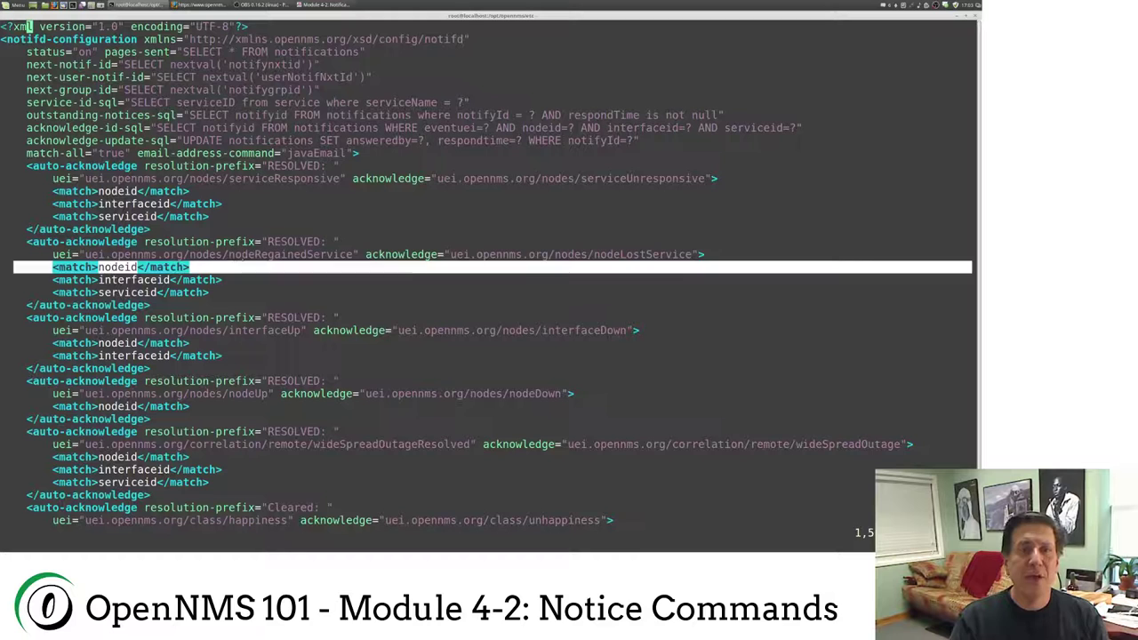
double_click(242, 255)
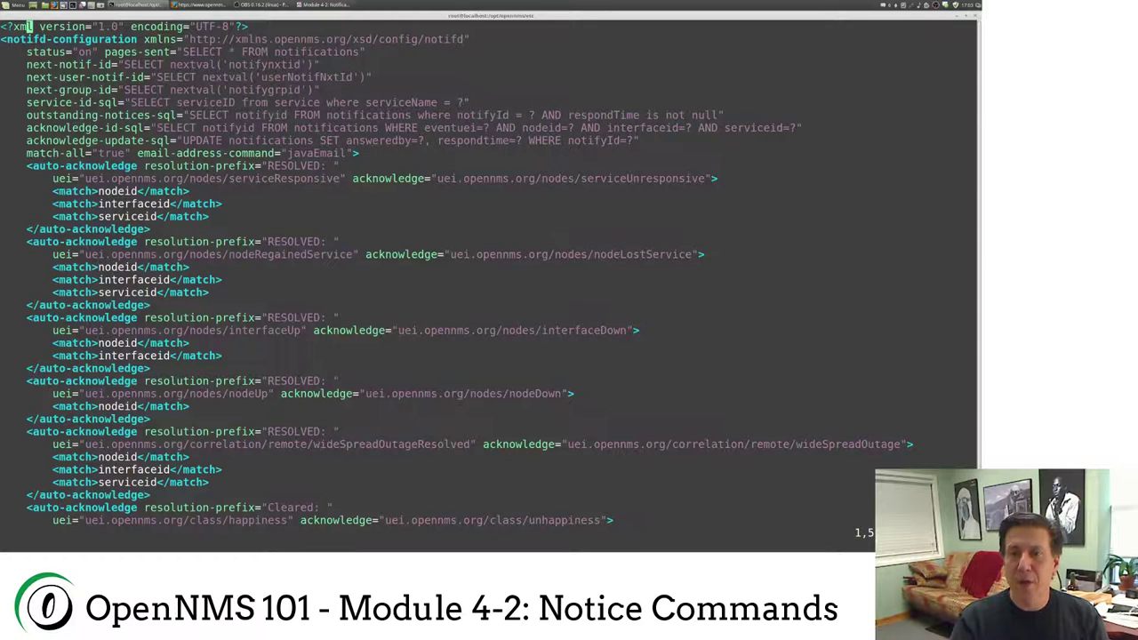
double_click(570, 254)
drag(971, 279, 2, 279)
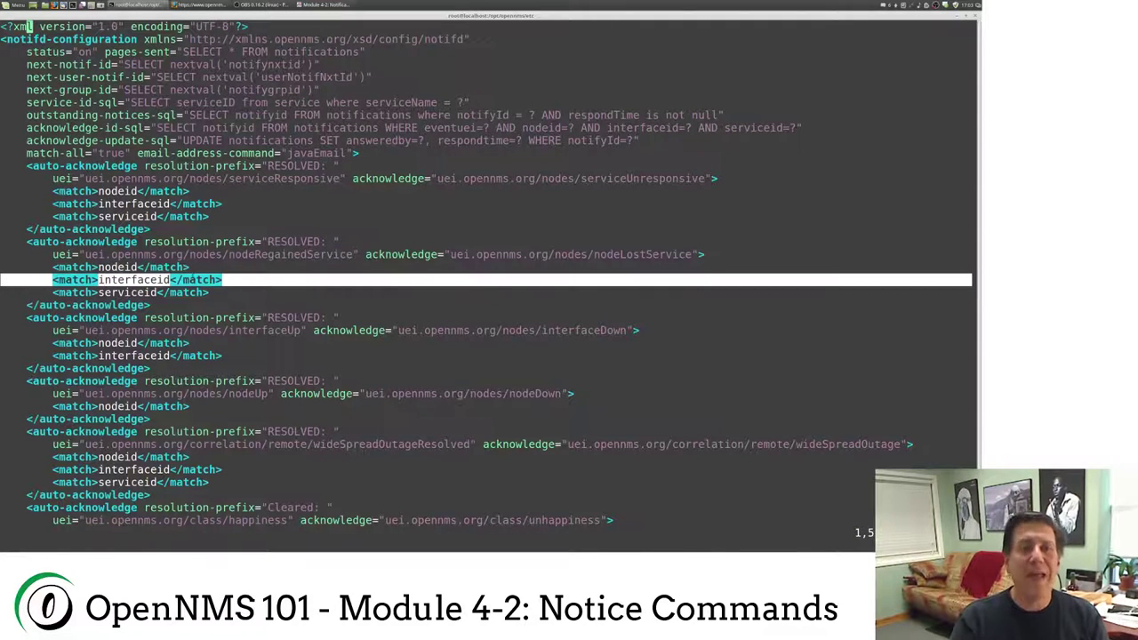
double_click(331, 255)
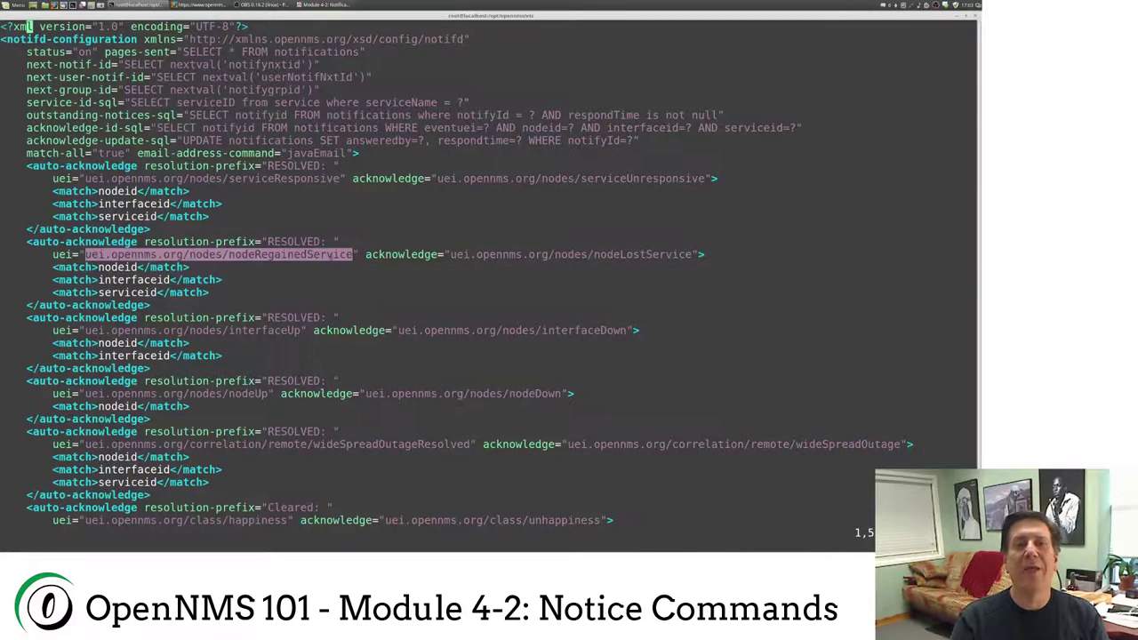
double_click(616, 255)
triple_click(219, 292)
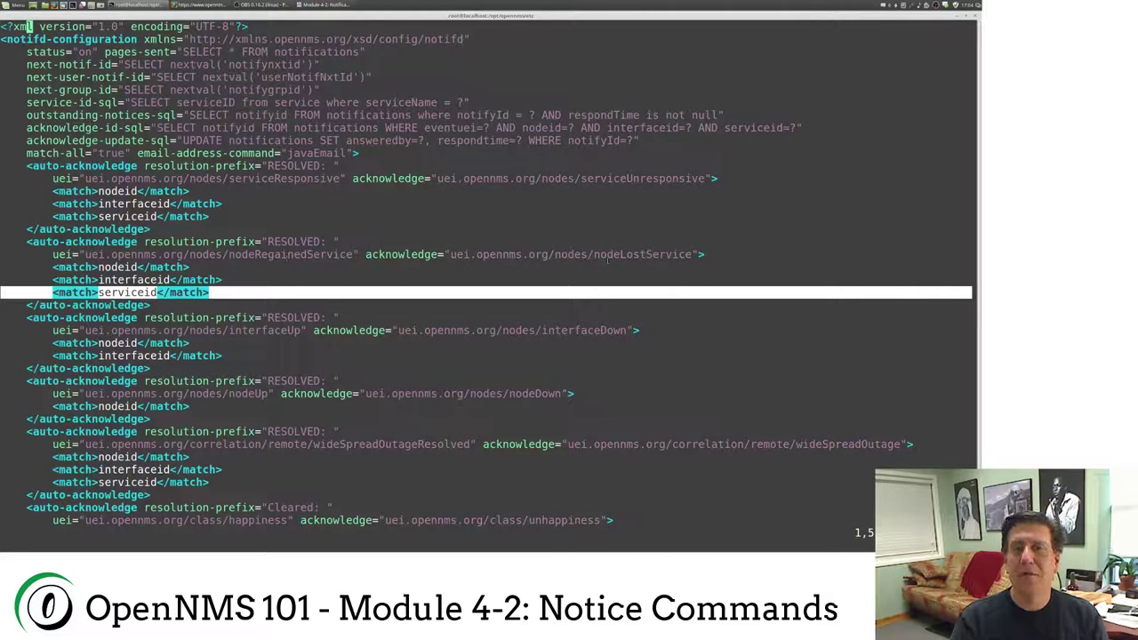
click(234, 280)
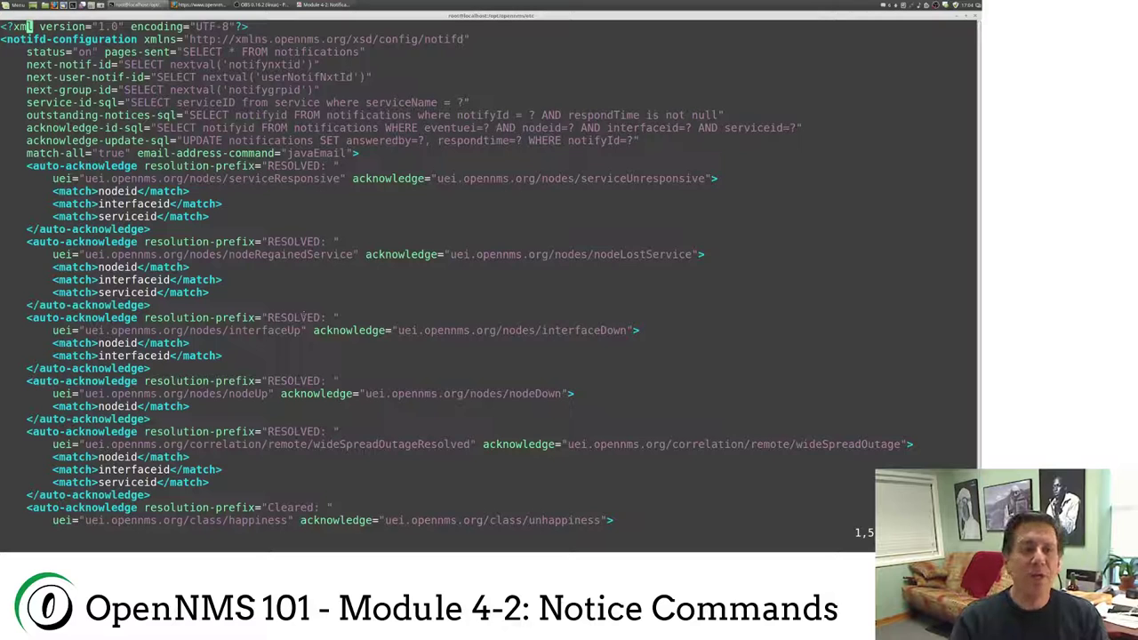
double_click(278, 330)
double_click(483, 330)
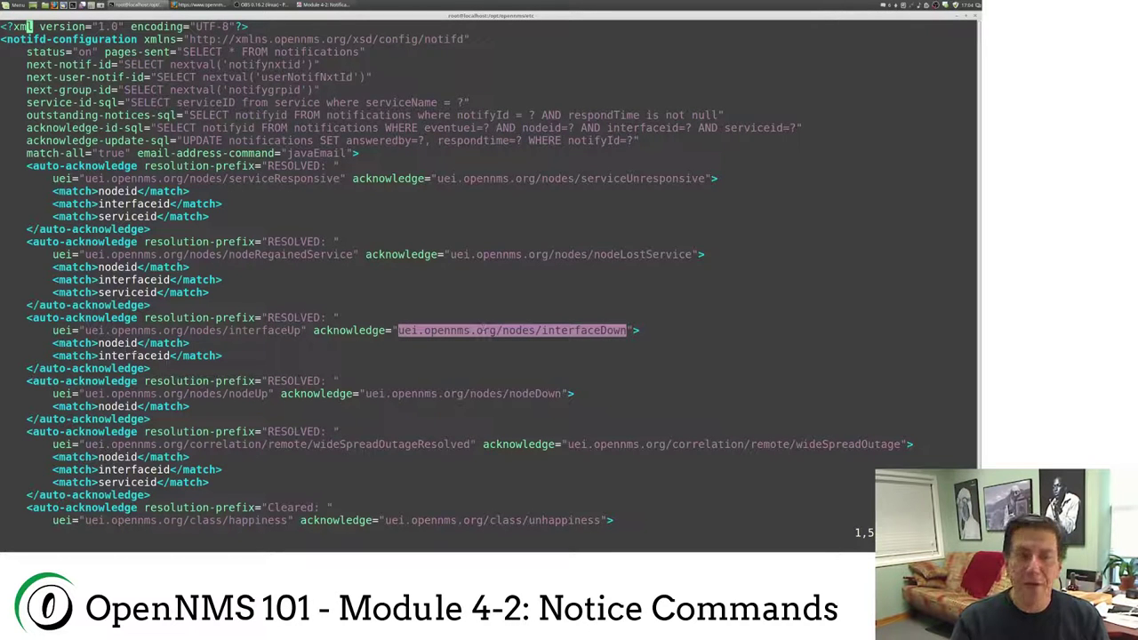
double_click(126, 344)
double_click(134, 356)
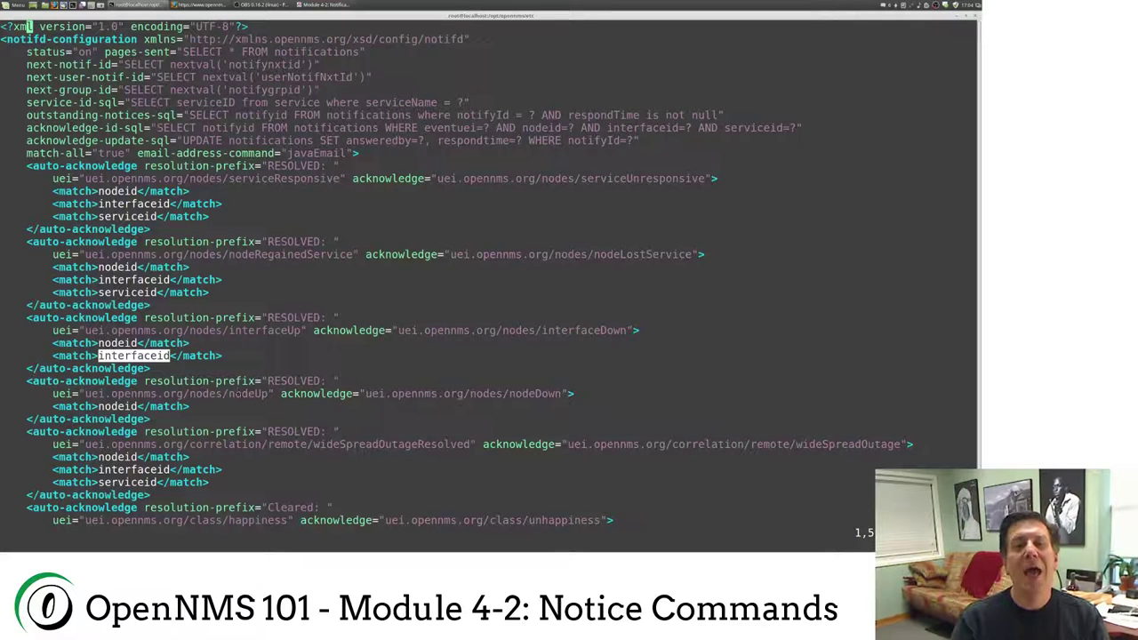
double_click(235, 393)
double_click(474, 393)
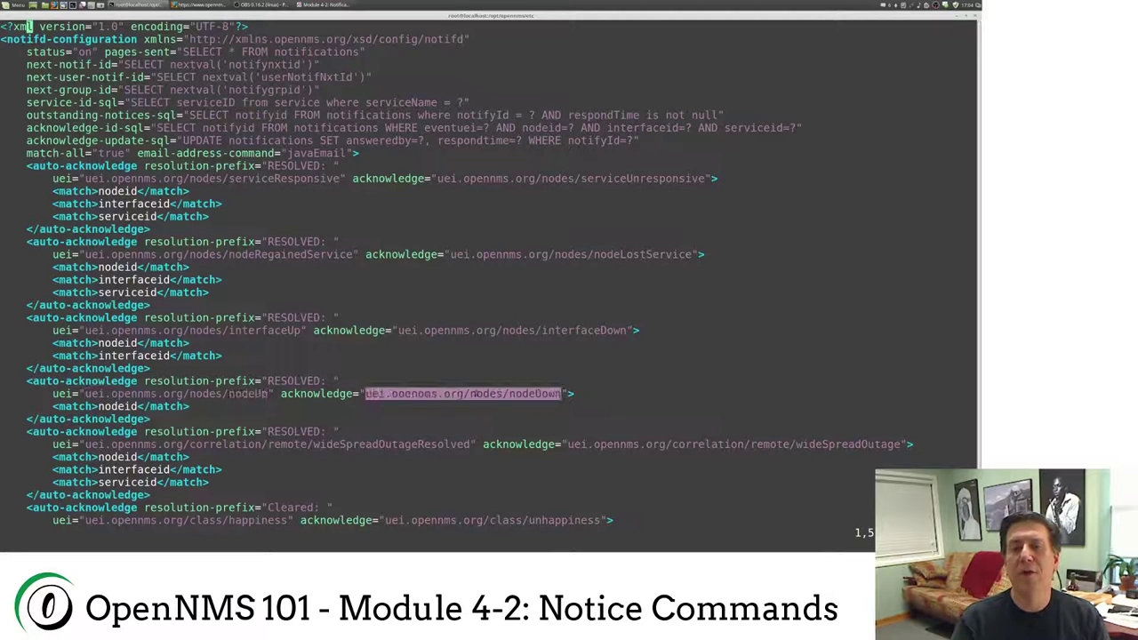
double_click(117, 406)
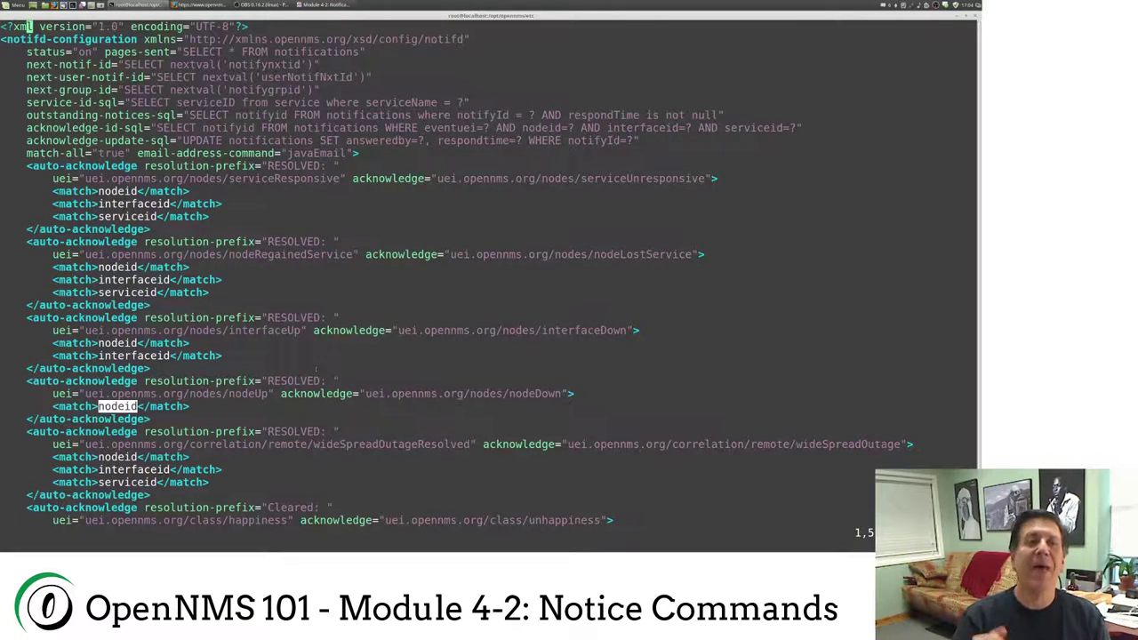
key(Down)
key(Down)
key(Down)
key(Down)
key(Down)
key(Down)
key(Down)
key(Down)
key(Down)
key(Down)
key(Down)
key(Down)
key(Down)
key(Down)
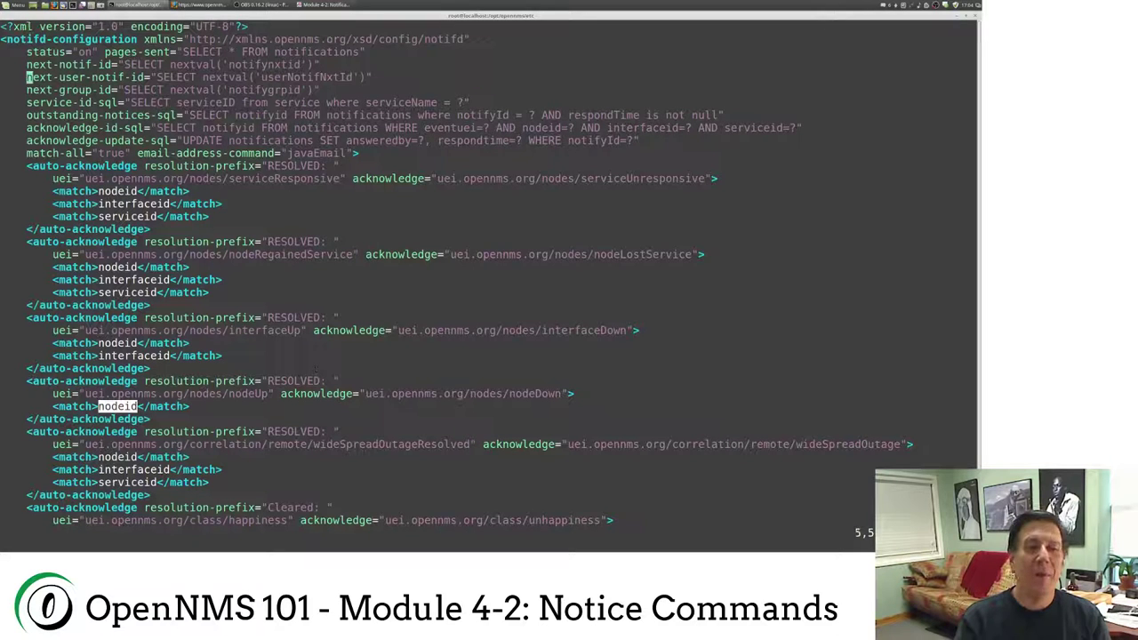
key(Down)
key(Down)
key(Down)
key(Down)
key(Down)
key(Down)
key(Down)
key(Down)
key(Down)
key(Down)
key(Down)
key(Down)
key(Down)
key(Down)
key(Down)
key(Down)
key(Down)
key(Down)
key(Down)
key(Down)
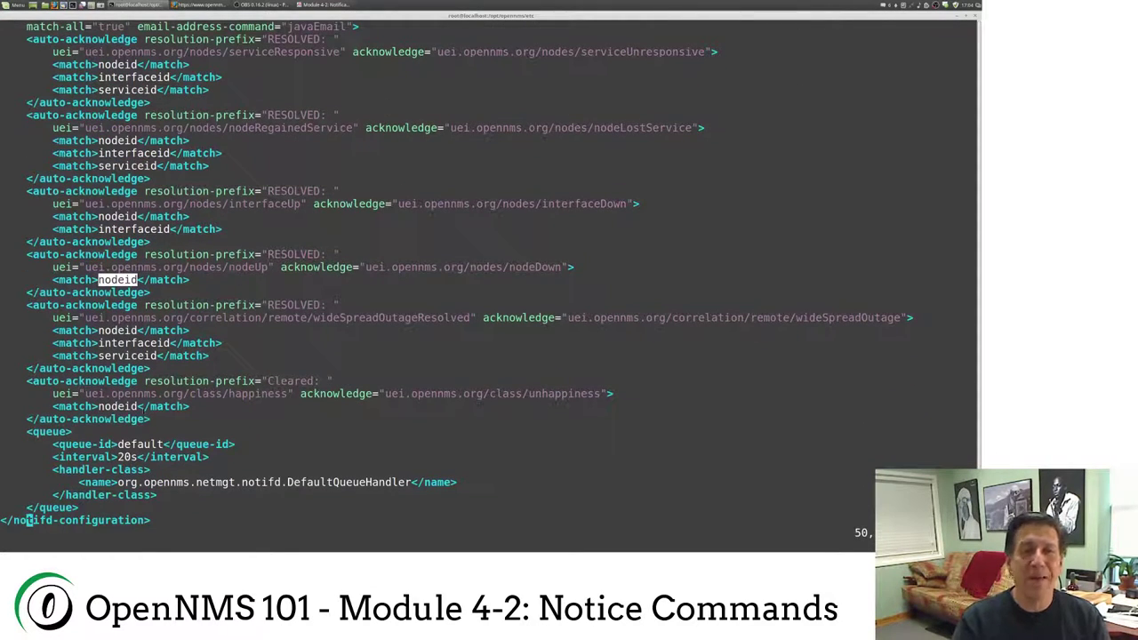
double_click(117, 405)
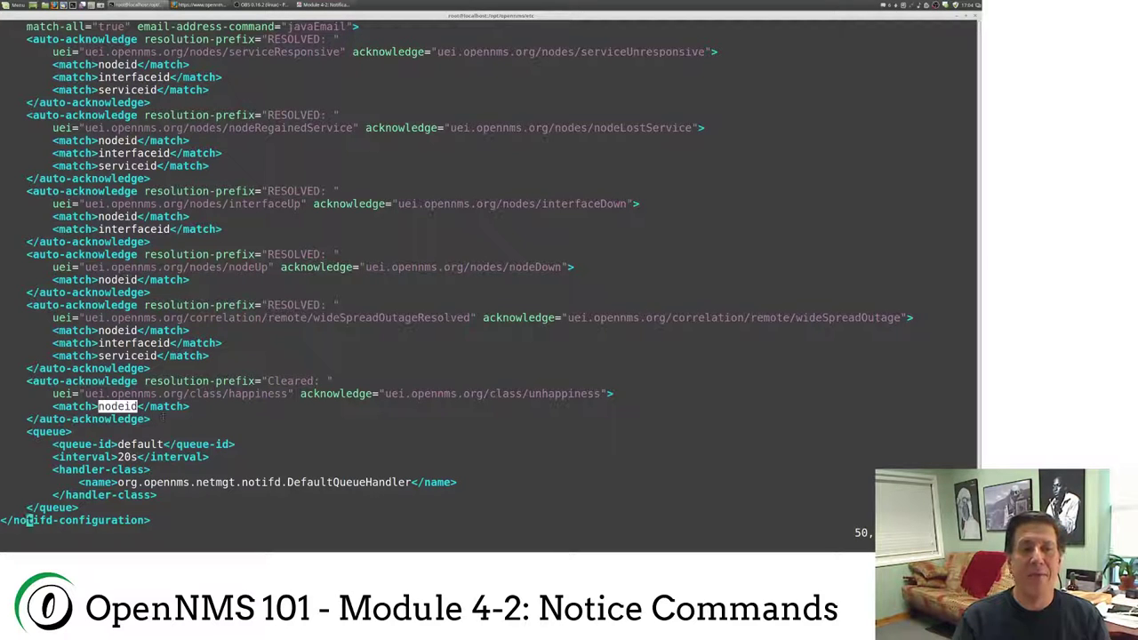
double_click(258, 393)
drag(258, 393, 85, 393)
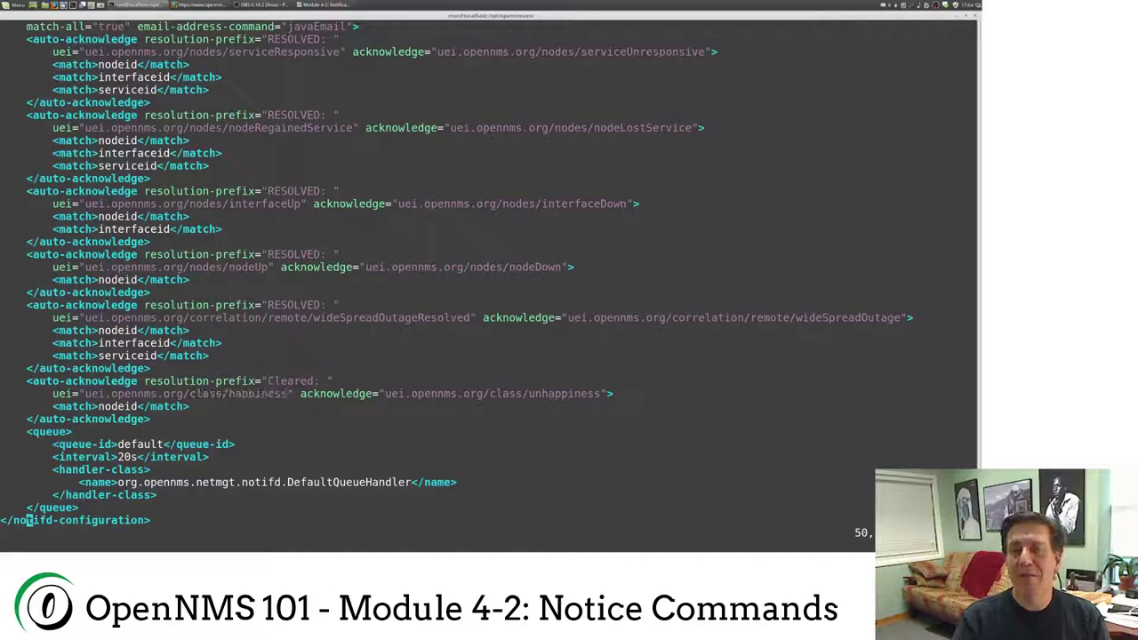
double_click(578, 393)
drag(578, 393, 384, 393)
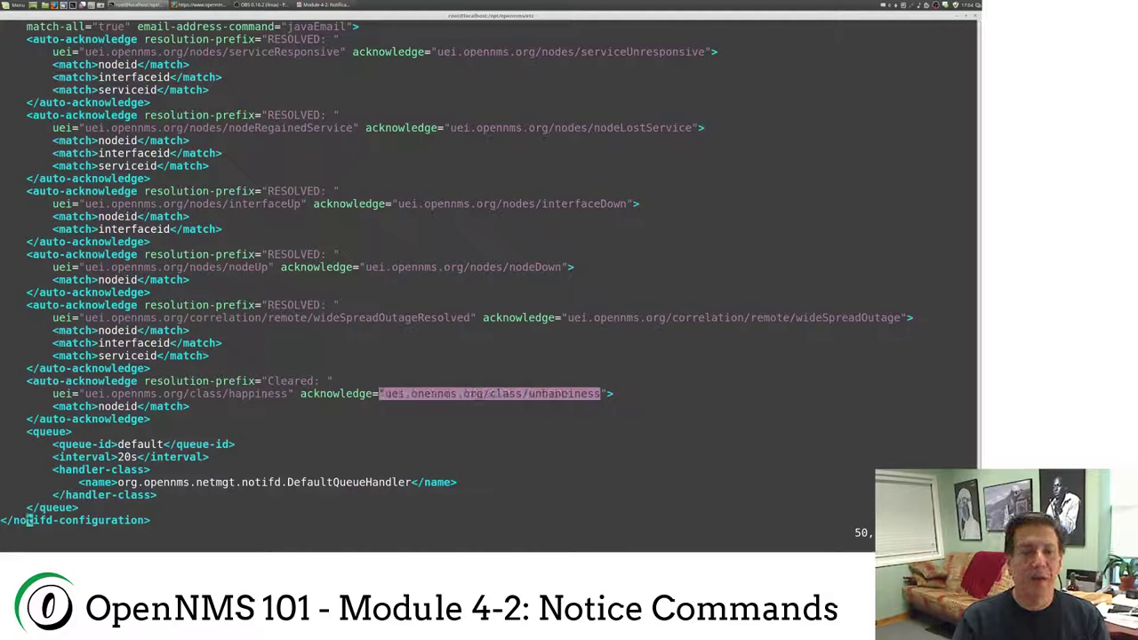
drag(287, 393, 85, 393)
drag(601, 393, 384, 393)
click(474, 413)
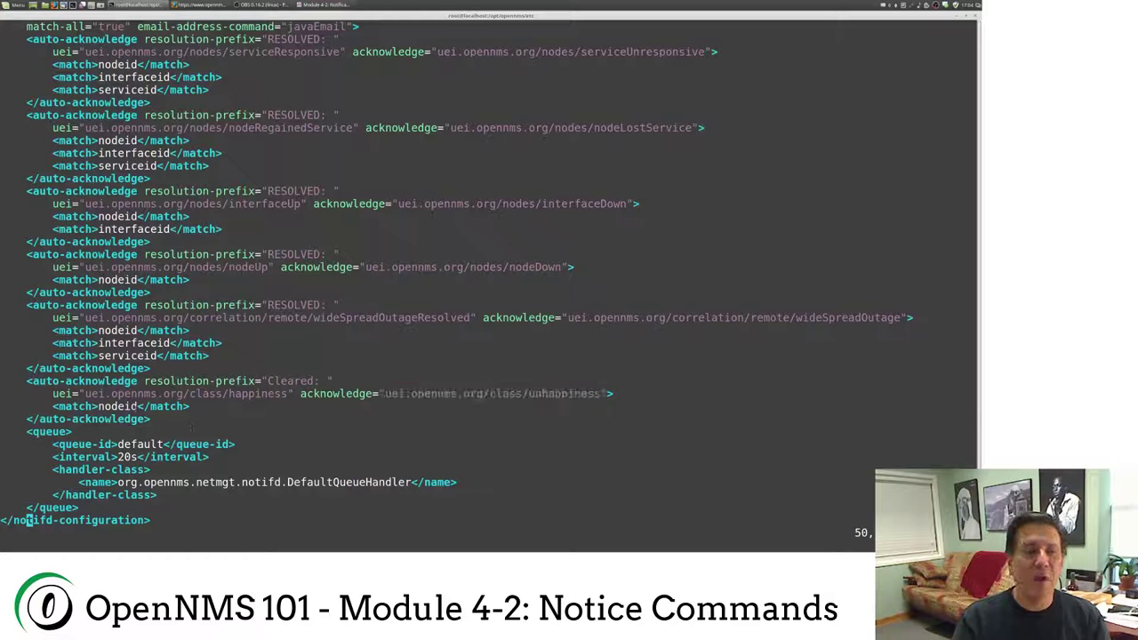
triple_click(160, 407)
click(160, 416)
drag(286, 393, 85, 393)
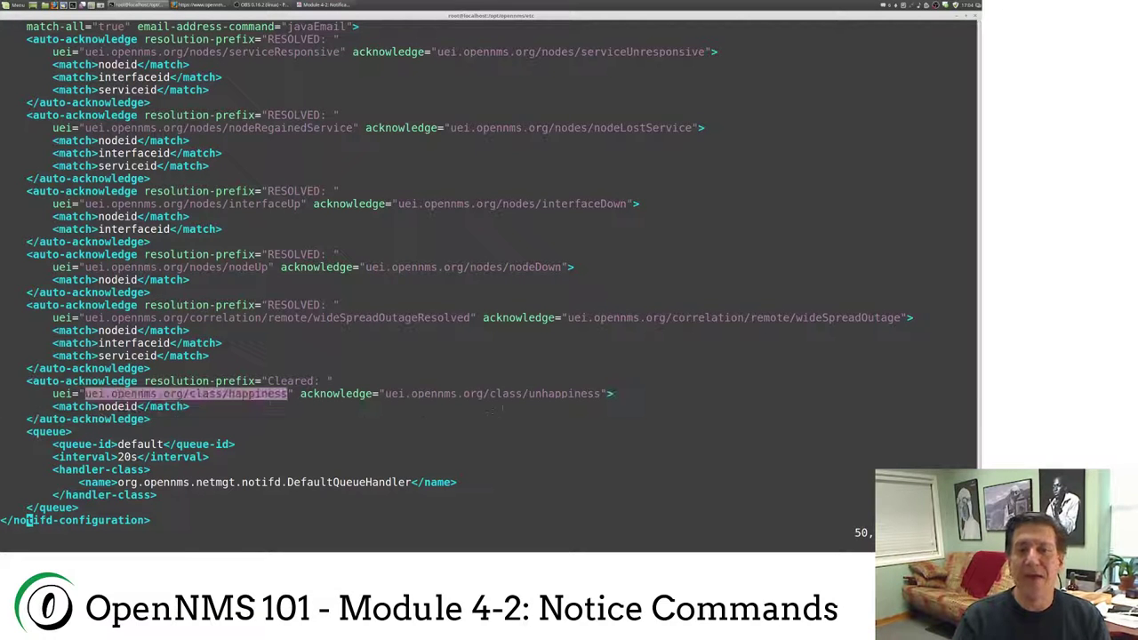
drag(601, 393, 384, 393)
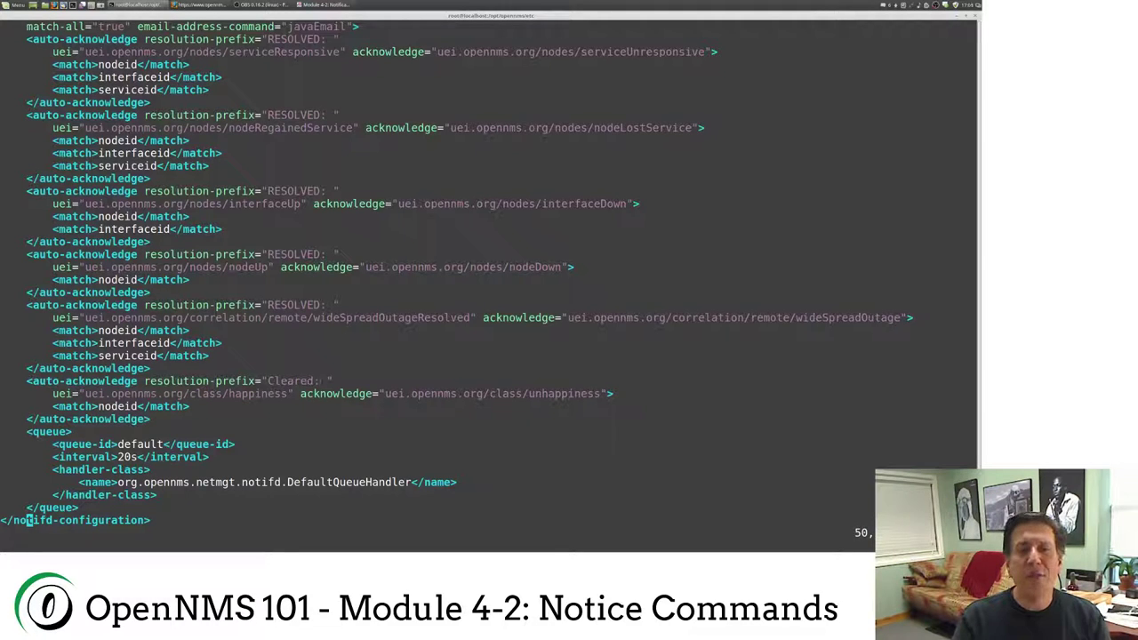
drag(327, 381, 265, 381)
click(329, 421)
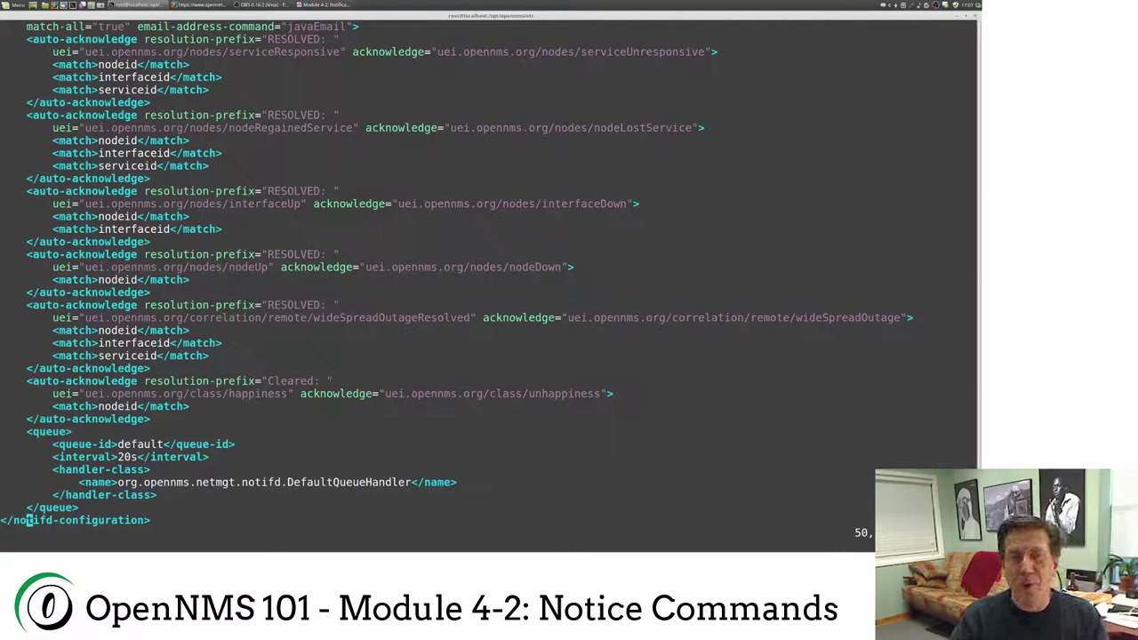
Step: Point out the rule's "Cleared: " prefix, happiness and unhappiness UEIs, and nodeid match
drag(327, 381, 267, 381)
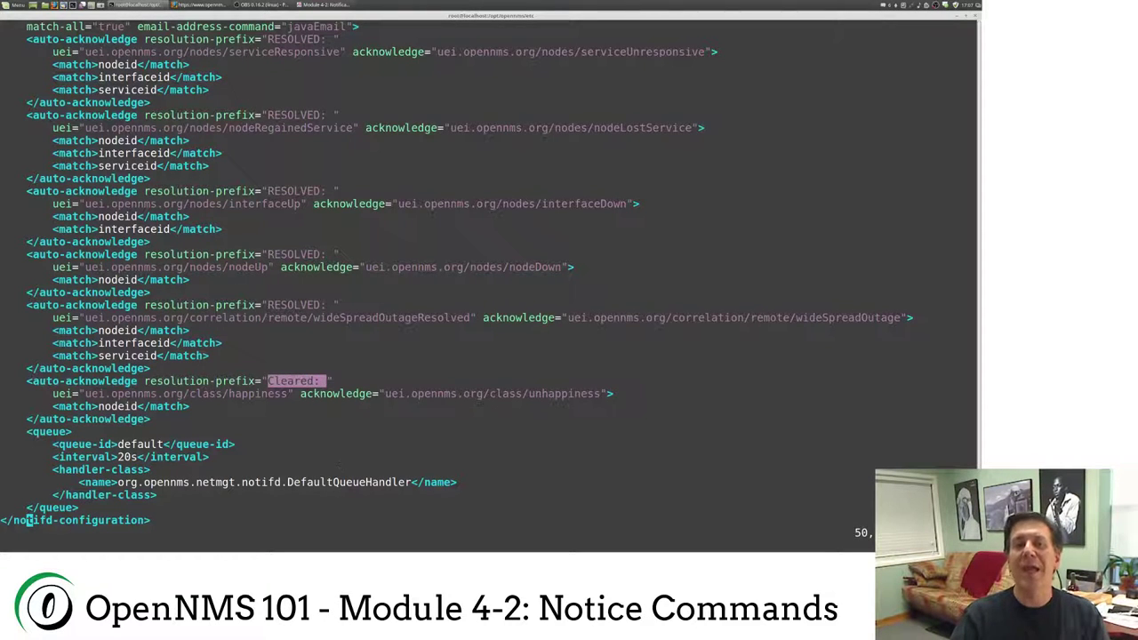
drag(332, 305, 267, 305)
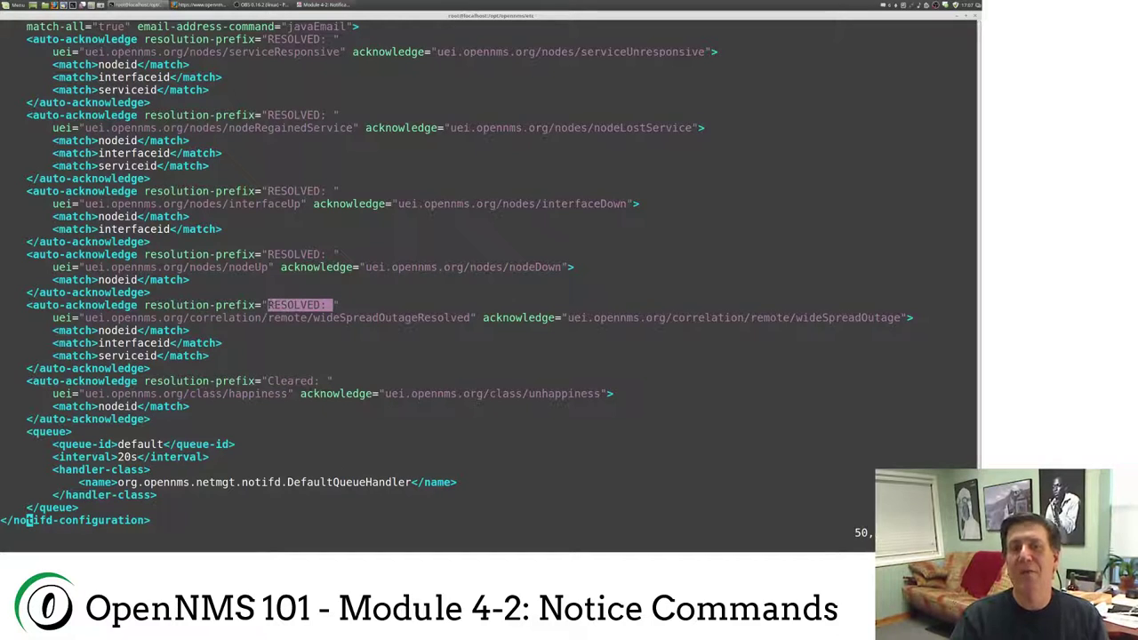
click(267, 305)
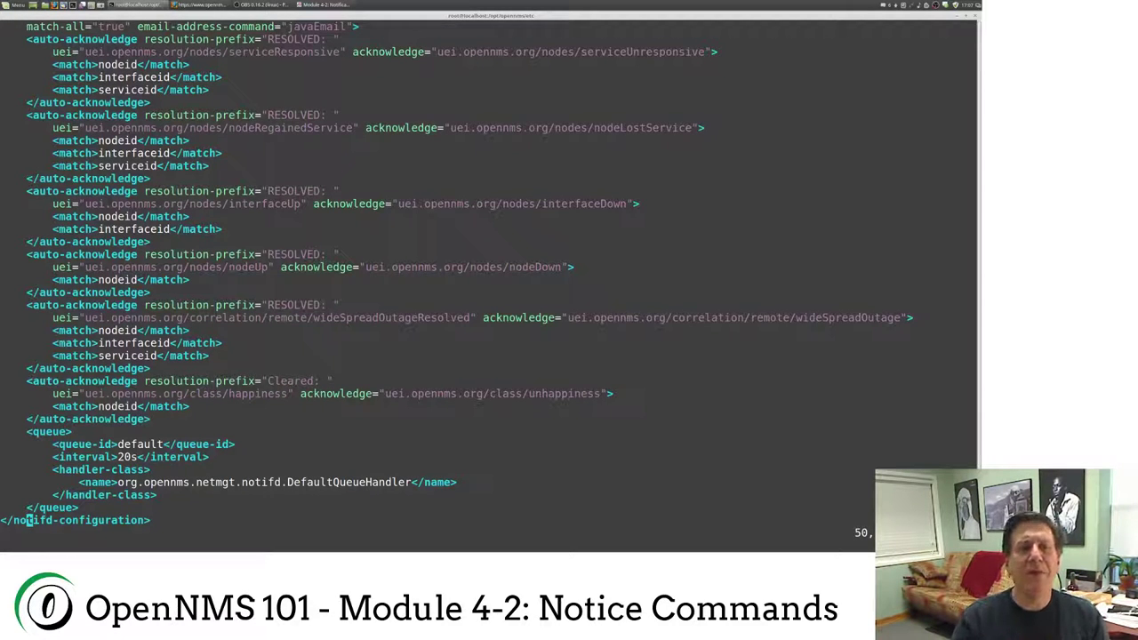
double_click(453, 393)
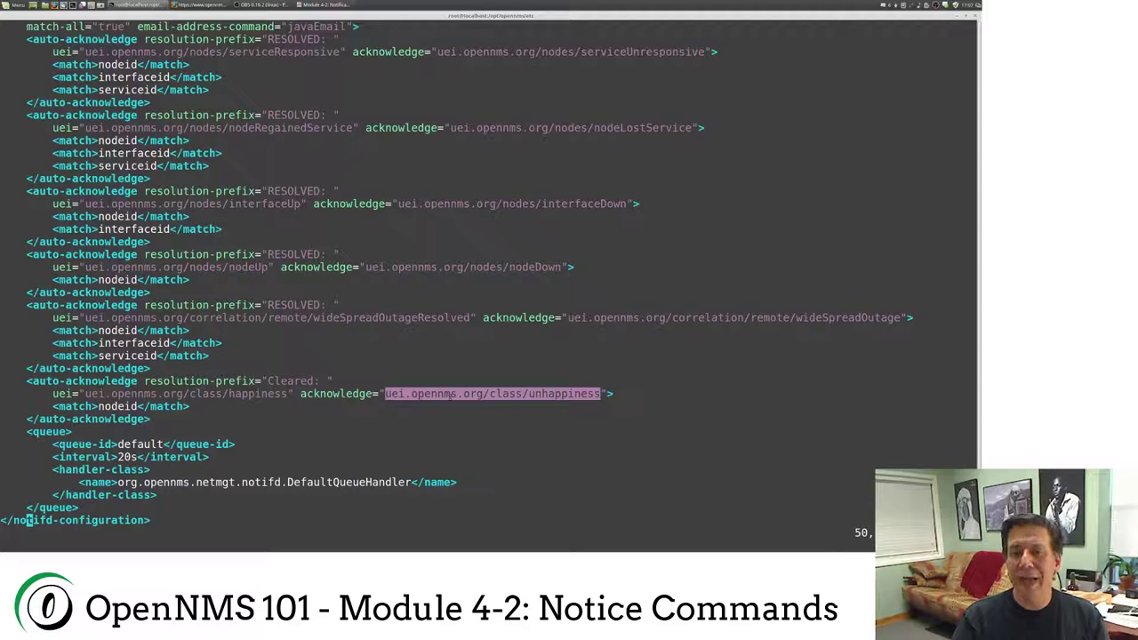
double_click(258, 397)
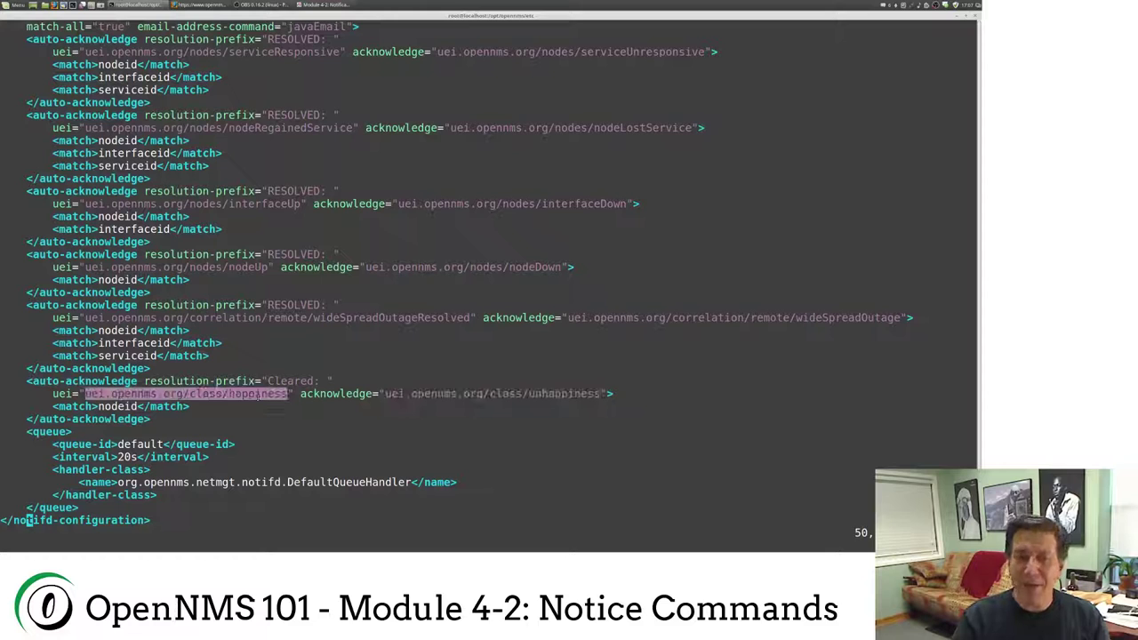
double_click(448, 393)
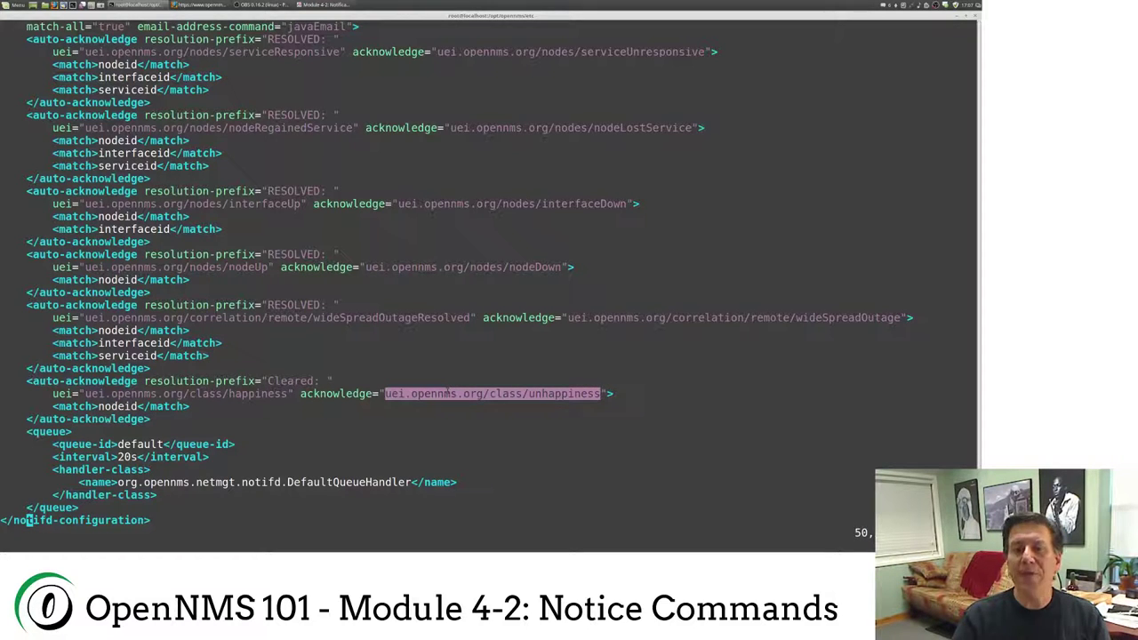
double_click(114, 406)
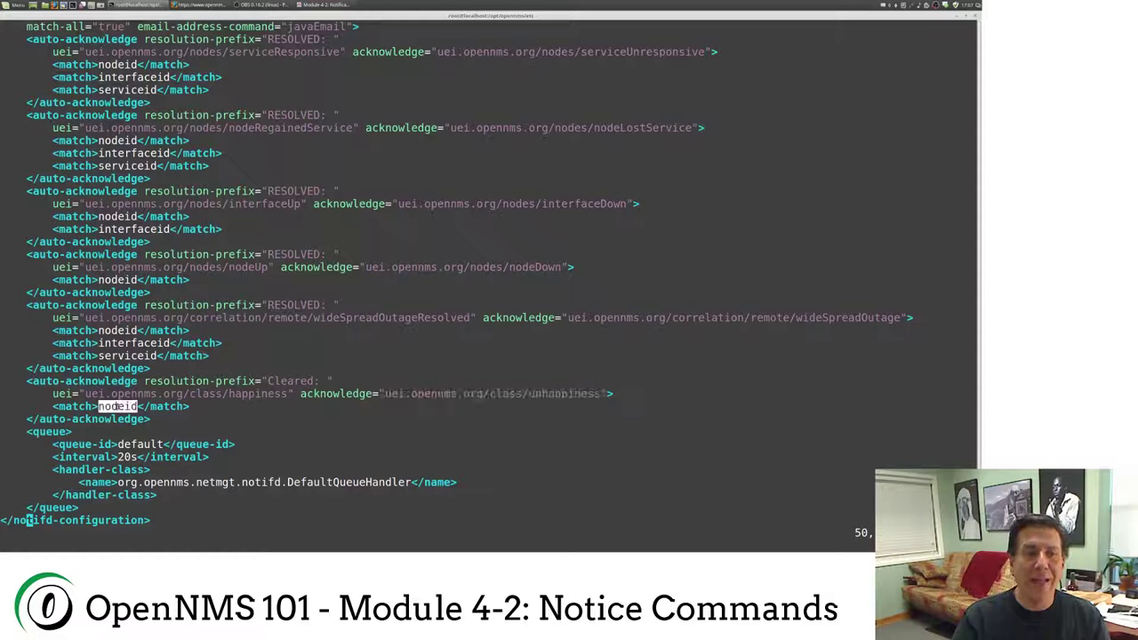
double_click(178, 393)
double_click(425, 394)
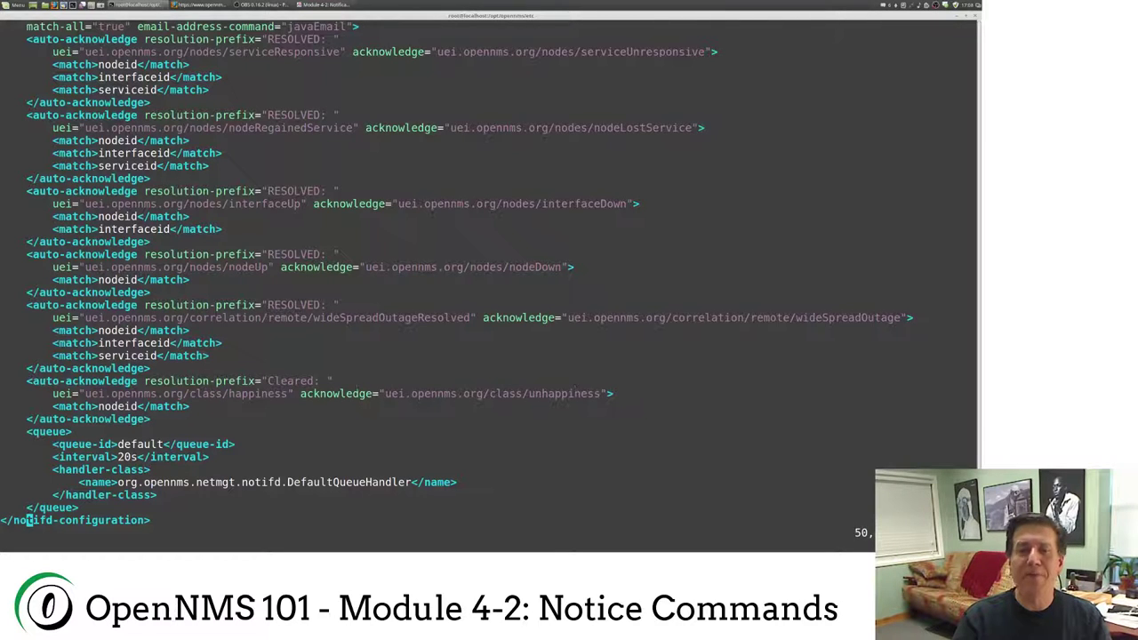
drag(328, 381, 267, 380)
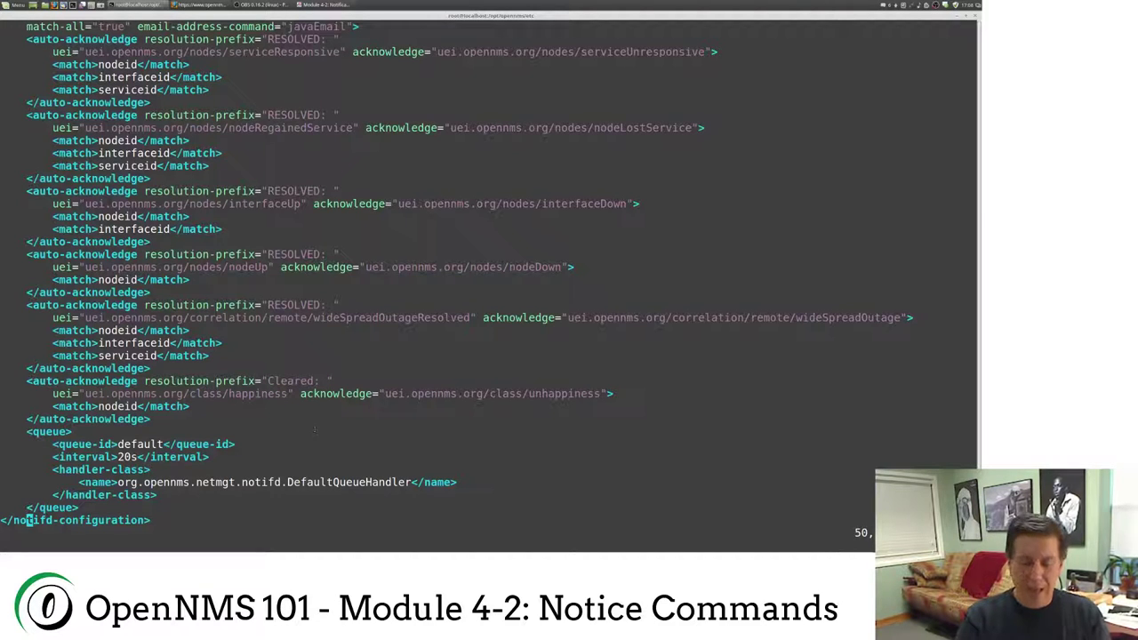
Step: Save notifd-configuration.xml and exit vim with :wq
text(:wq)
key(Return)
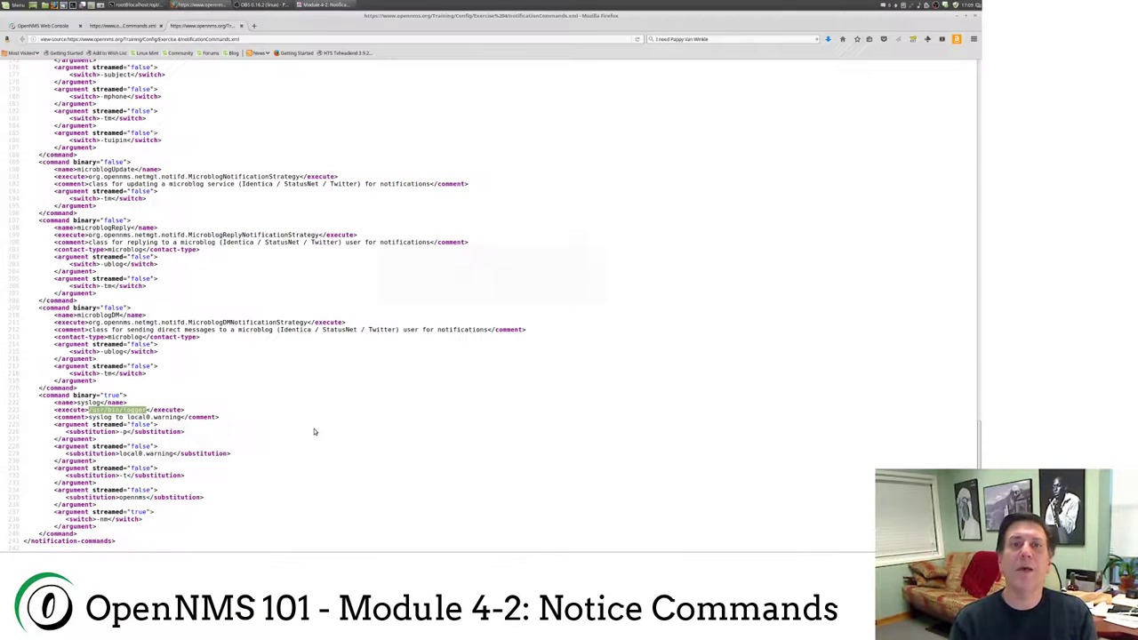
Step: Open the Path4Class destination path and begin editing its initial targets
key(ctrl+Tab)
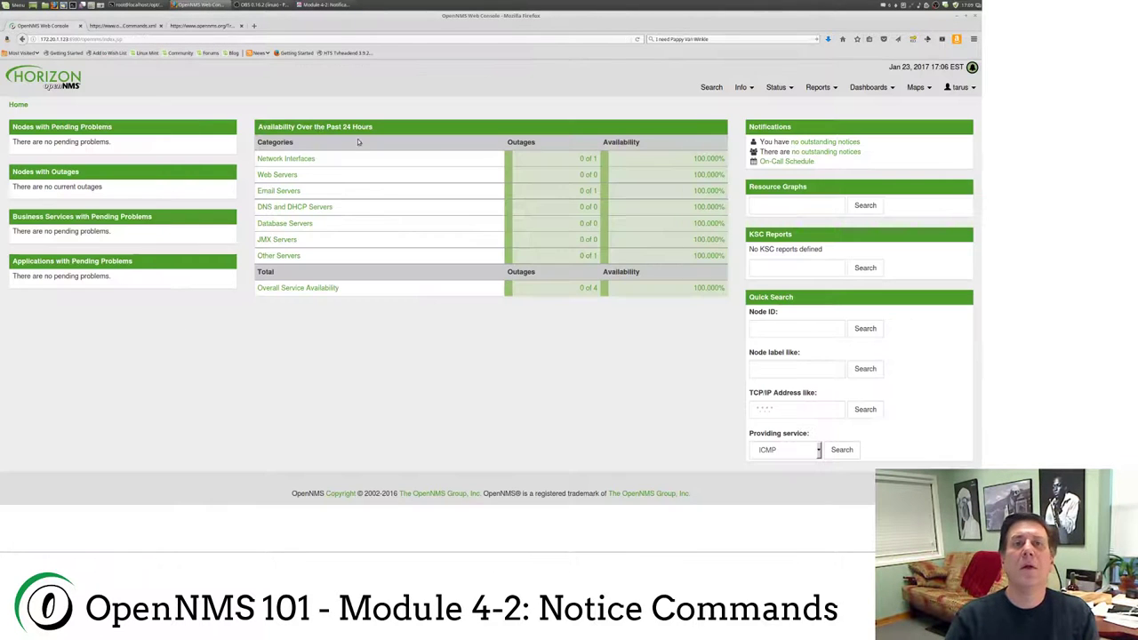
click(959, 88)
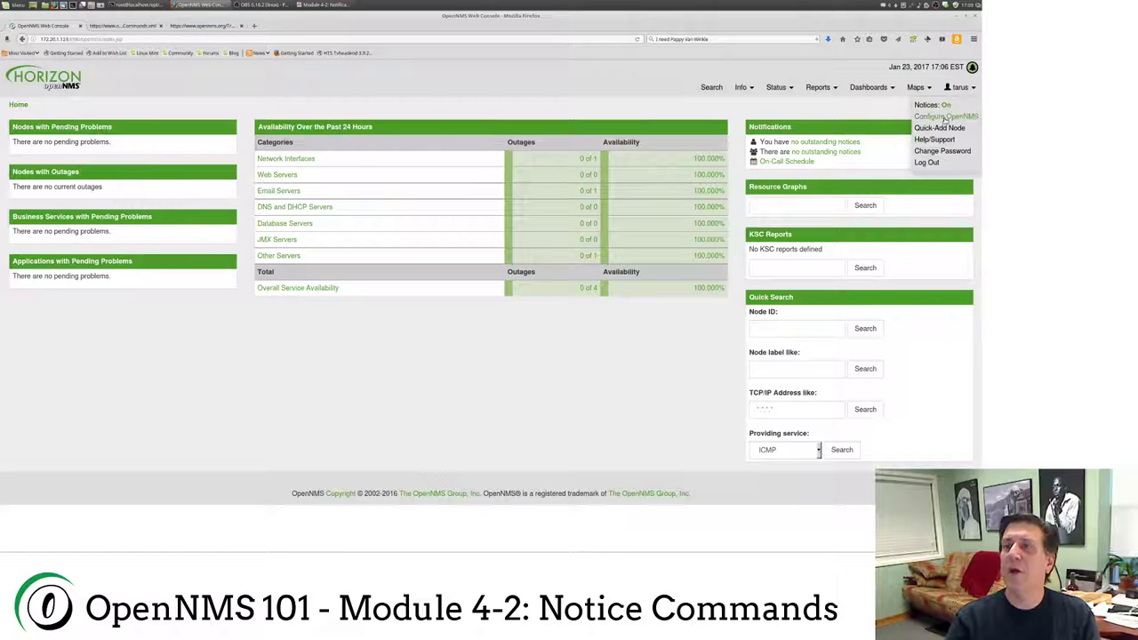
click(945, 118)
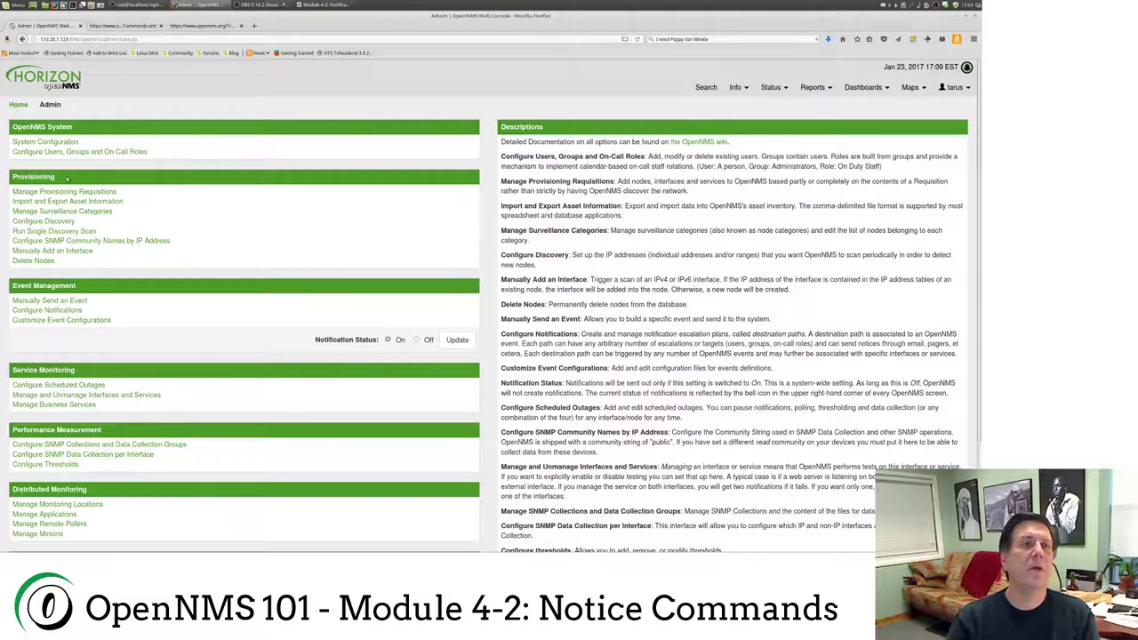
click(57, 310)
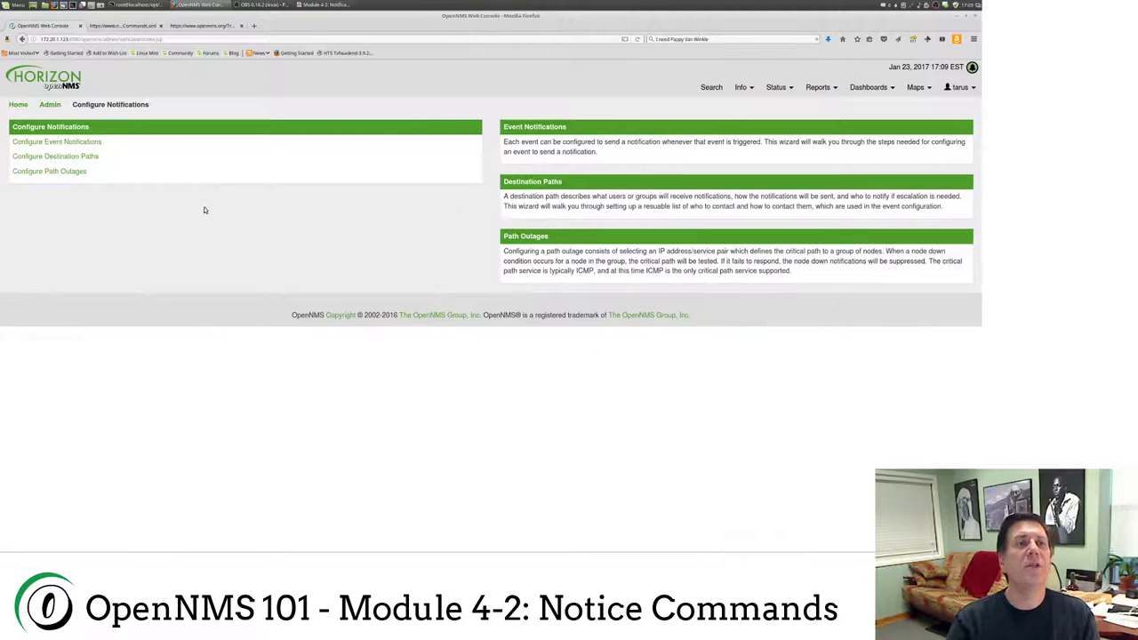
click(69, 156)
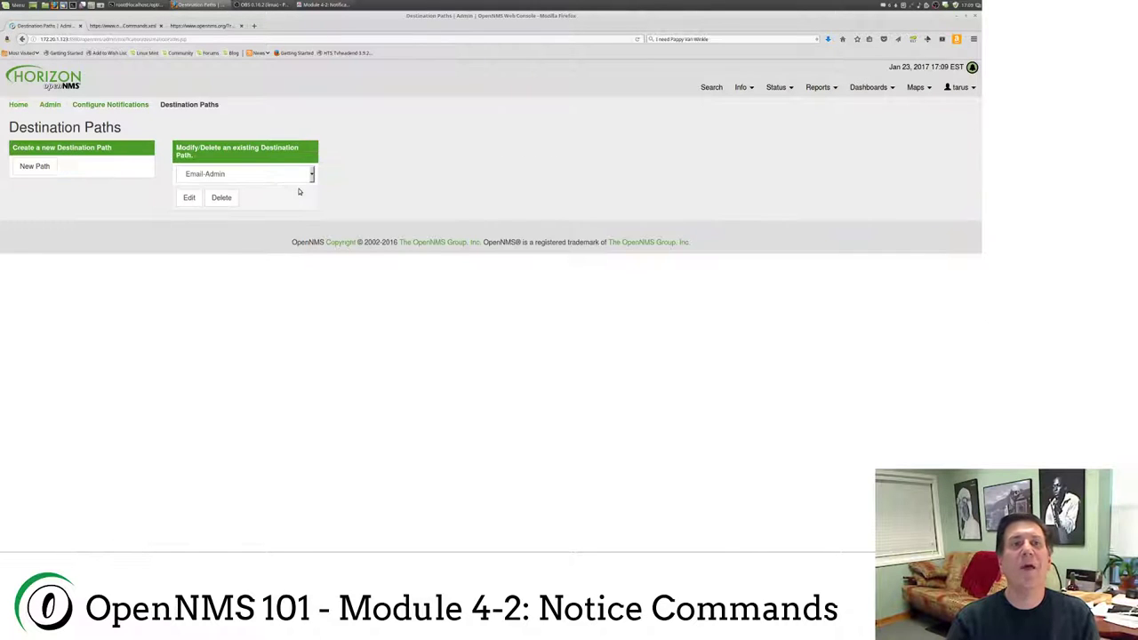
click(303, 178)
click(201, 196)
click(189, 198)
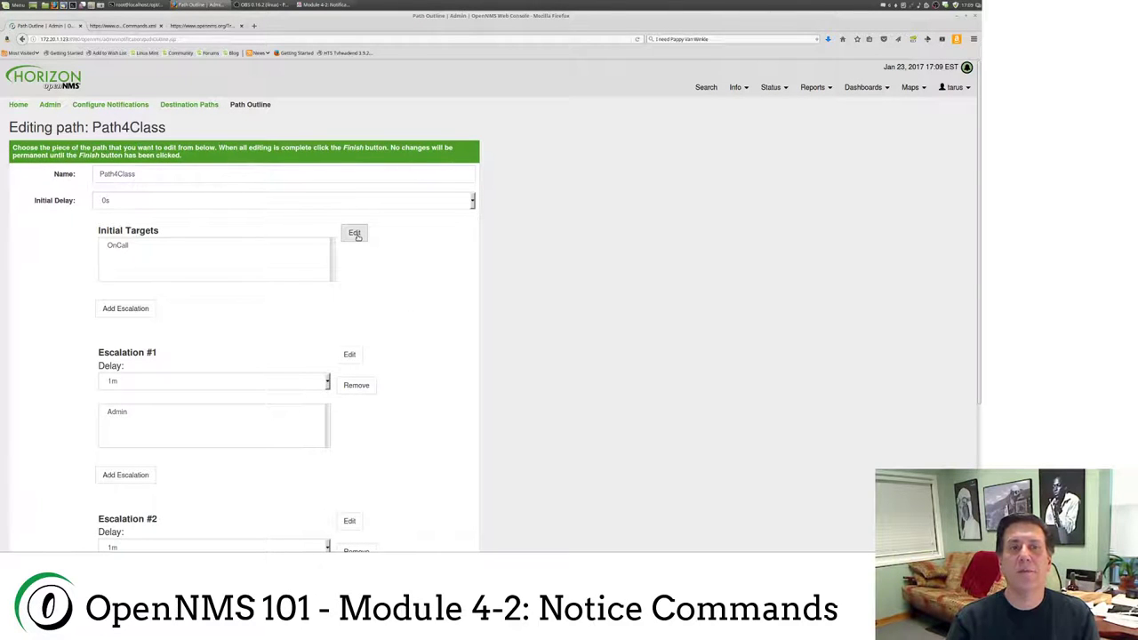
click(355, 234)
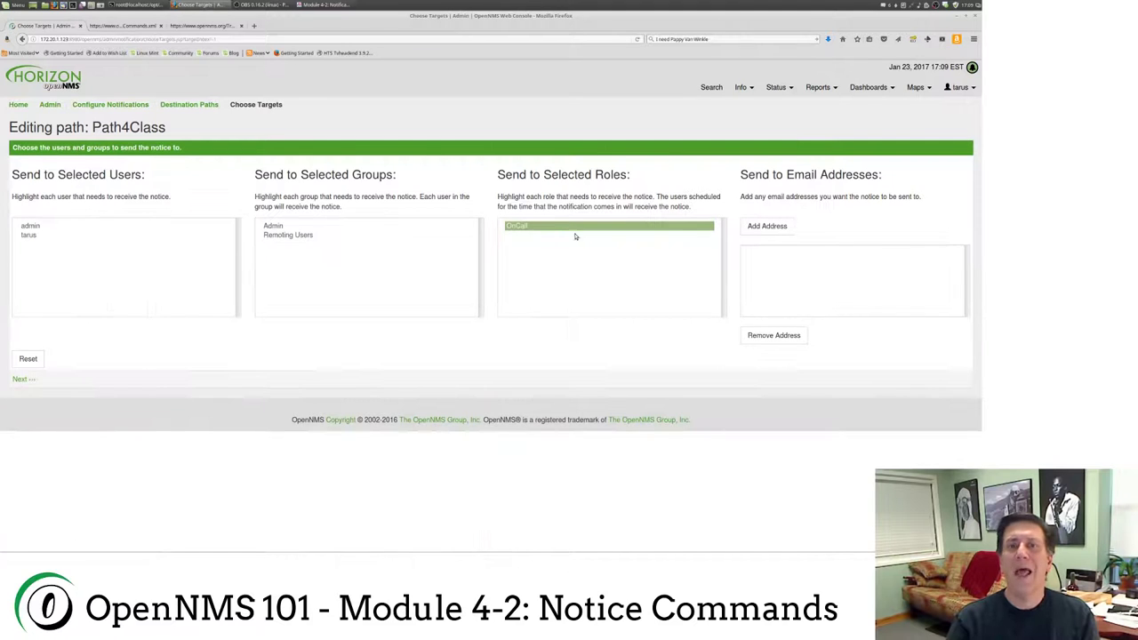
Step: Keep OnCall as the target, add syslog to its commands, and save Path4Class
click(22, 379)
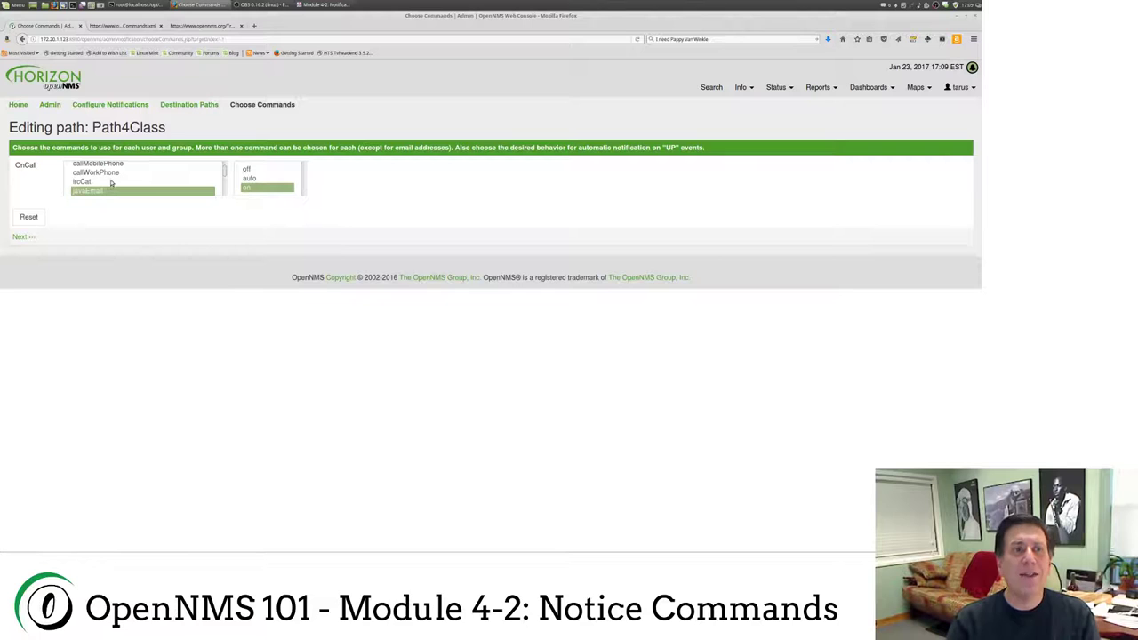
scroll(111, 182, down, 4)
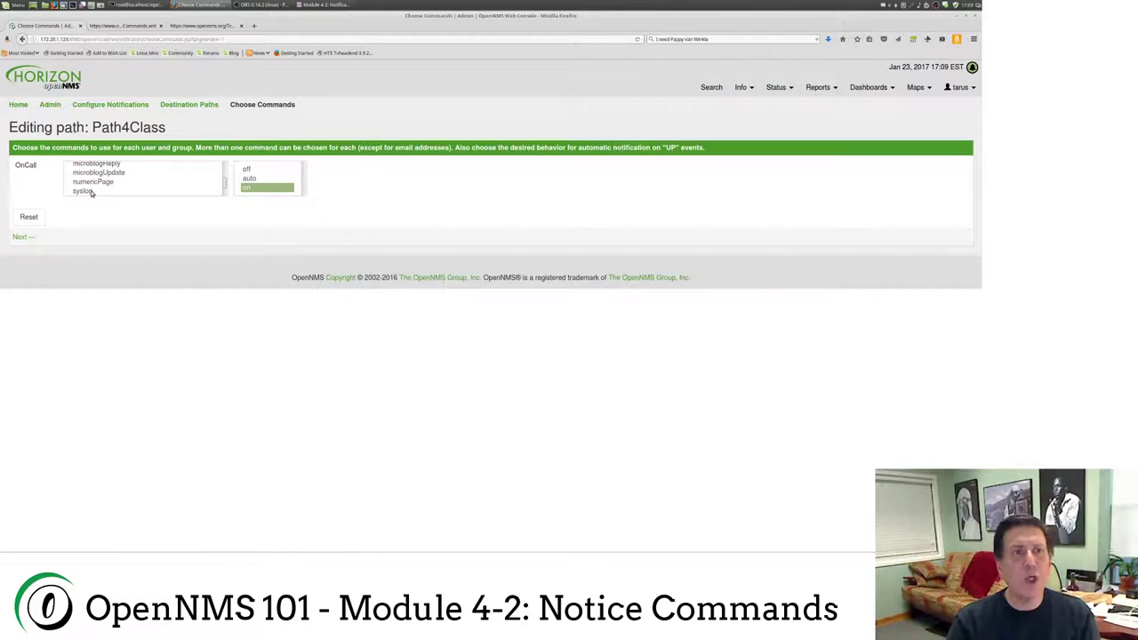
click(92, 193)
scroll(174, 182, up, 5)
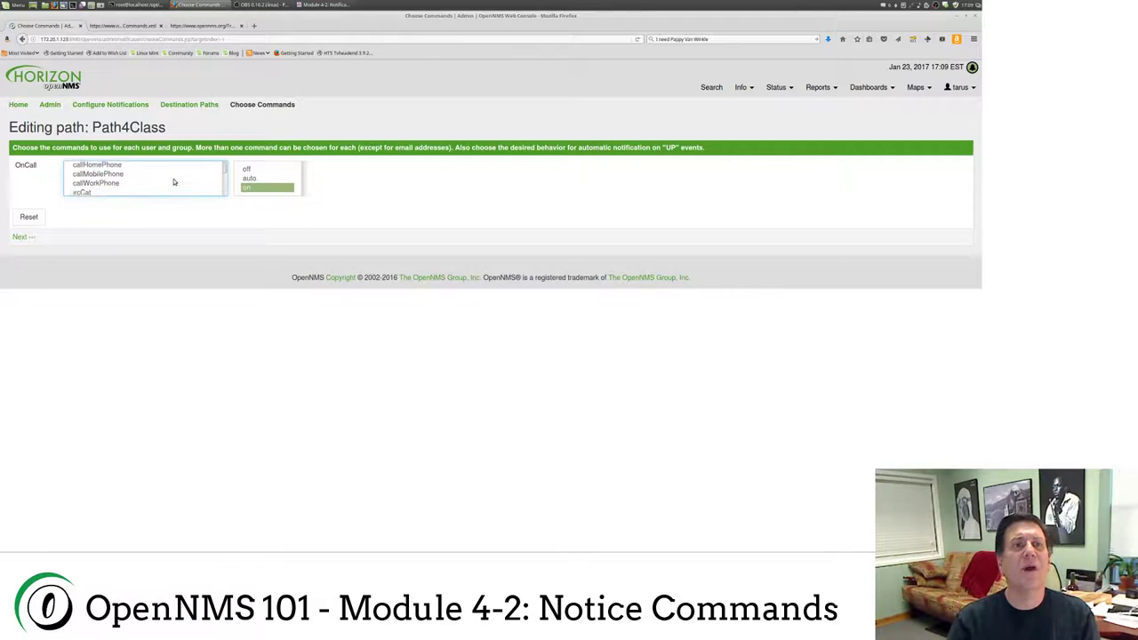
scroll(175, 182, down, 5)
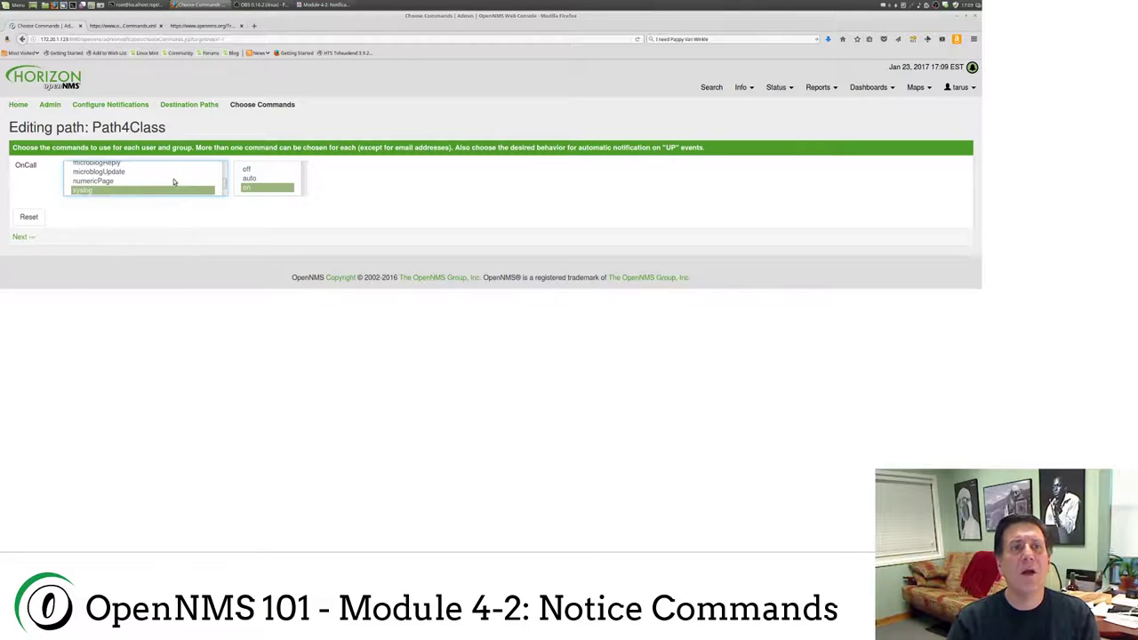
scroll(175, 182, up, 5)
scroll(174, 182, down, 3)
scroll(174, 182, up, 3)
scroll(174, 183, down, 3)
scroll(174, 182, down, 3)
click(32, 239)
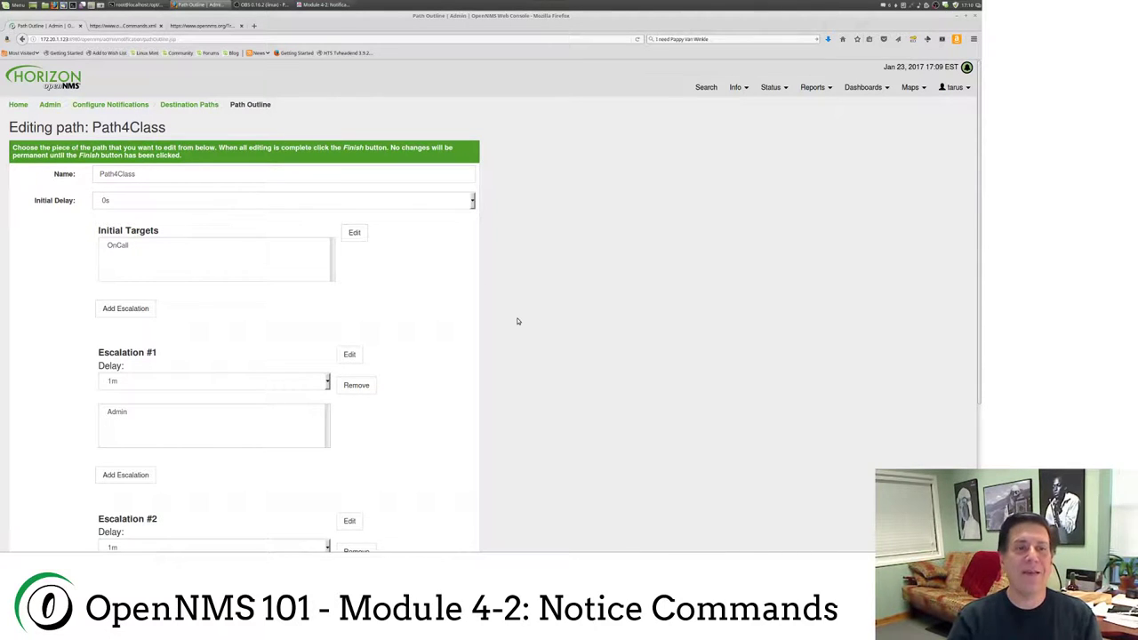
scroll(516, 322, down, 4)
click(37, 489)
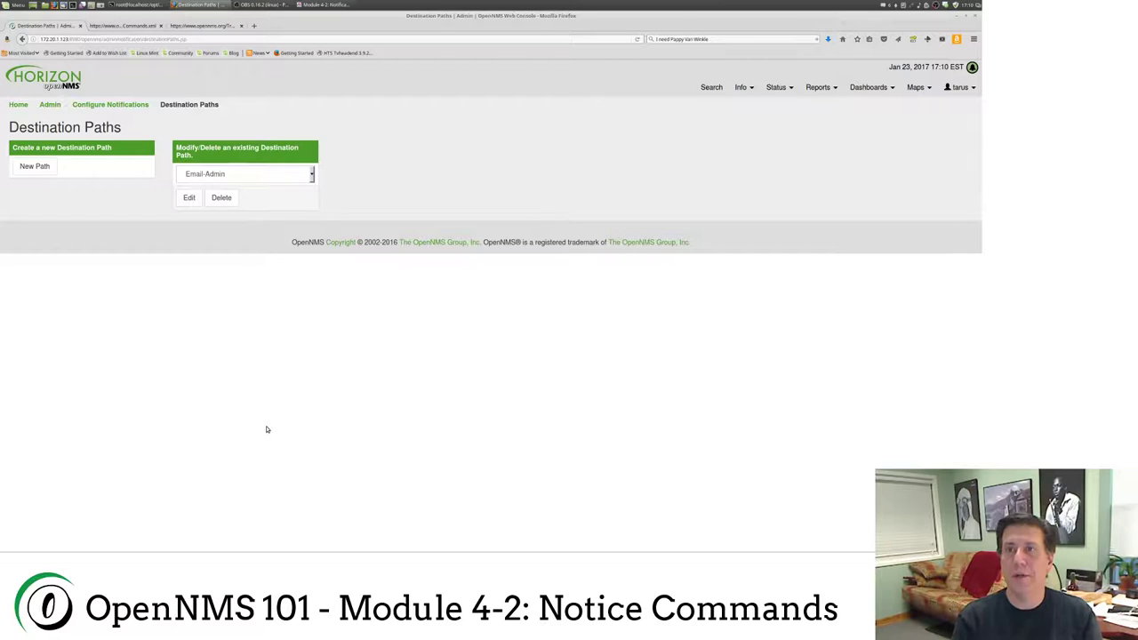
Step: View the On-Call Schedule showing the single OnCall role, then return to the home page
click(64, 86)
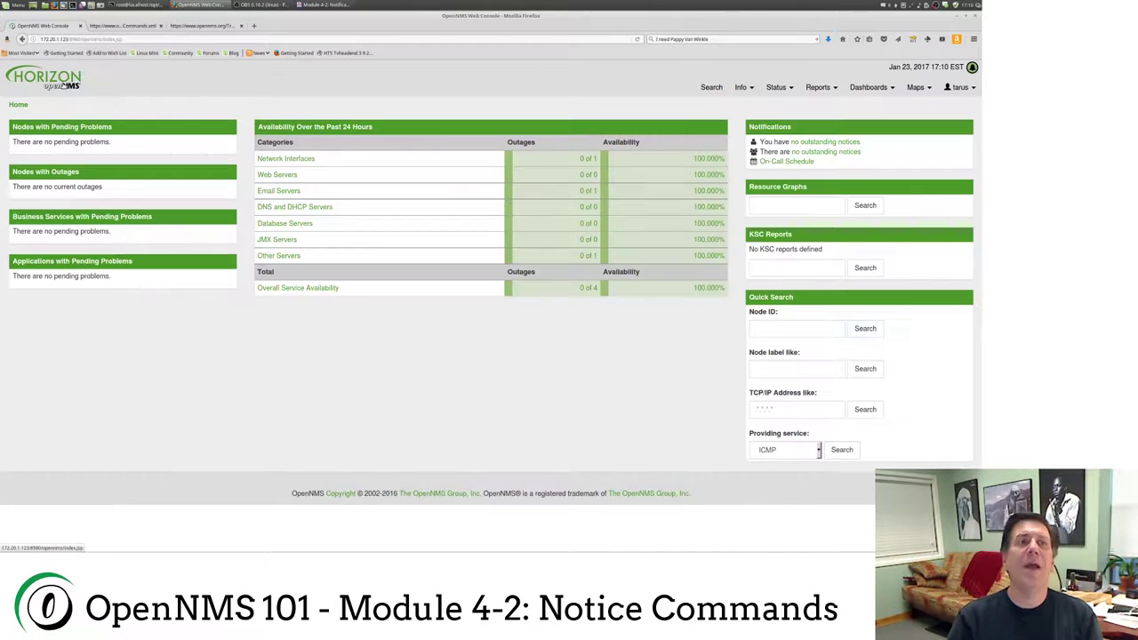
click(805, 163)
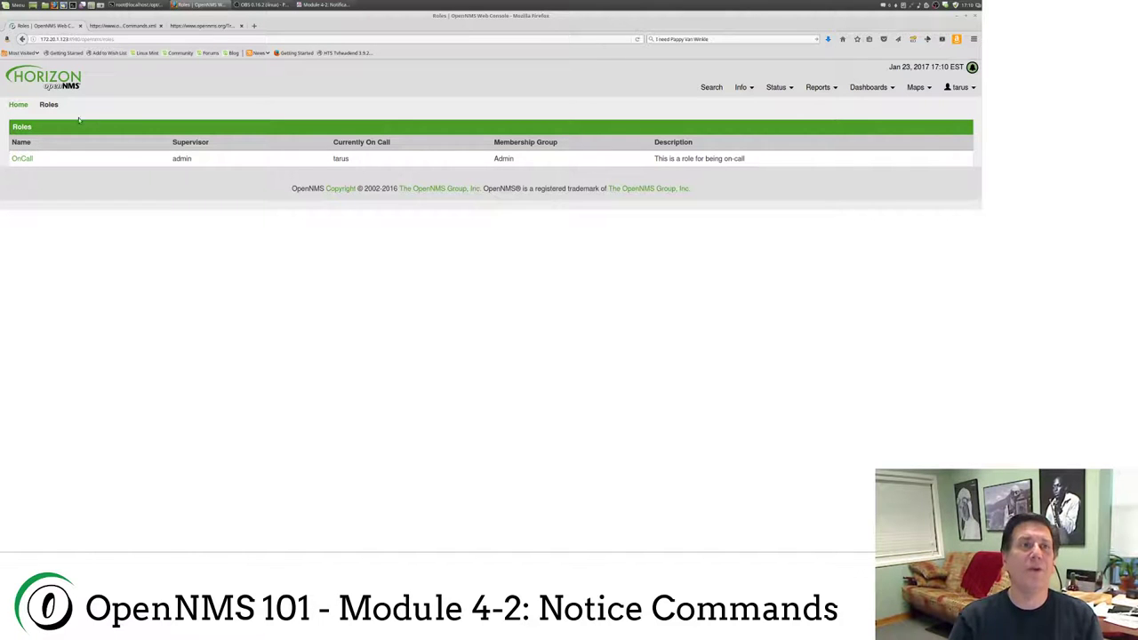
click(66, 82)
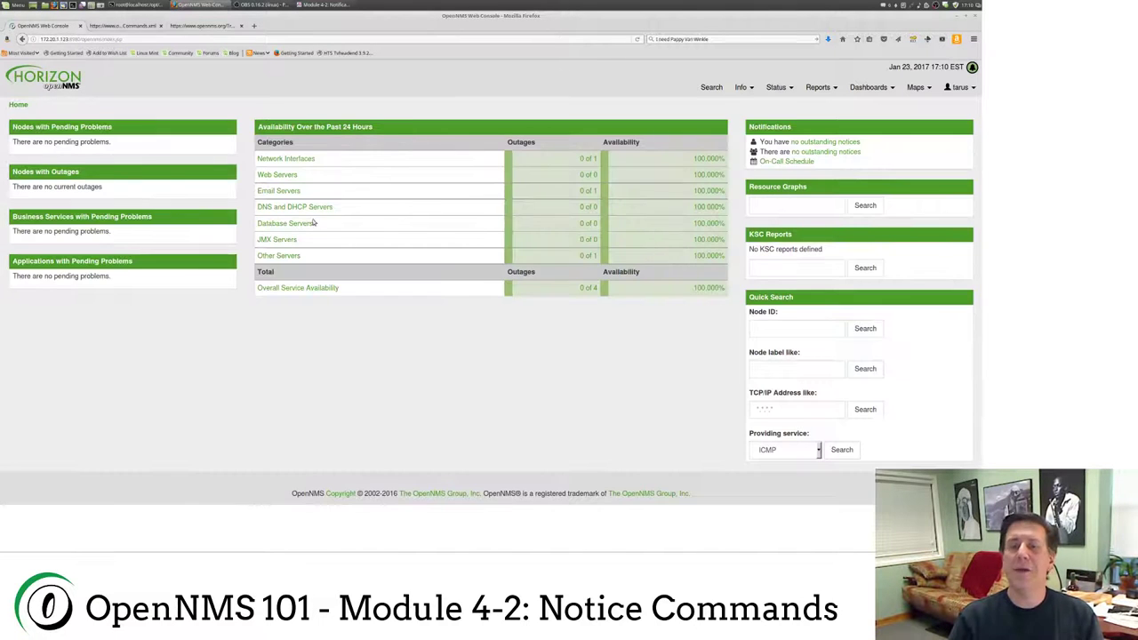
Step: Clear the terminal screen with the clear command
click(138, 4)
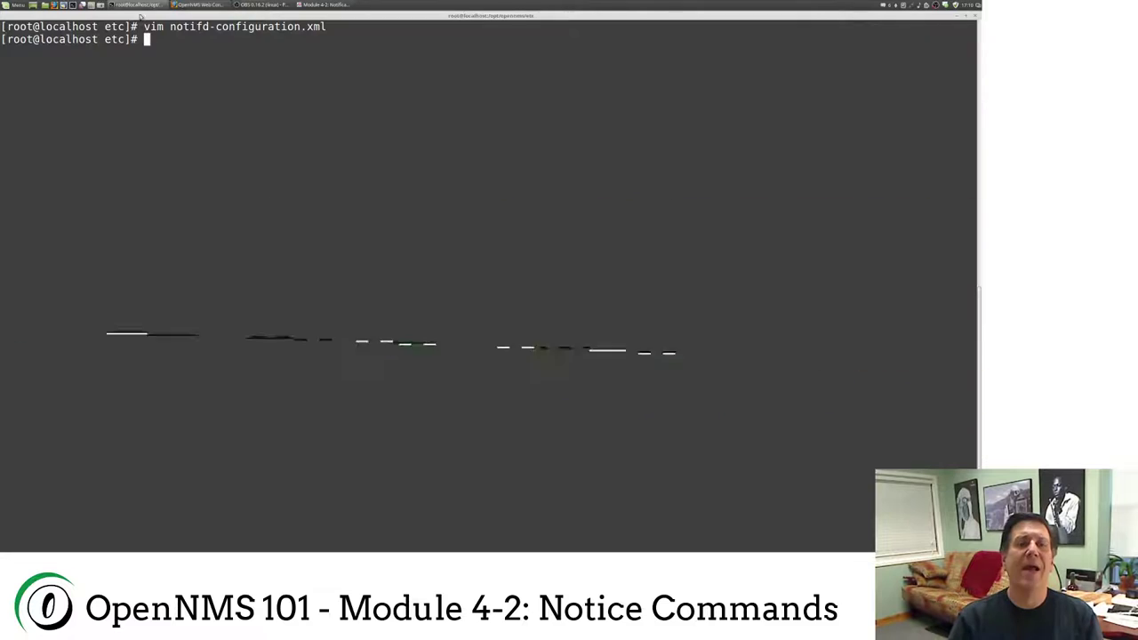
text(clear)
key(Return)
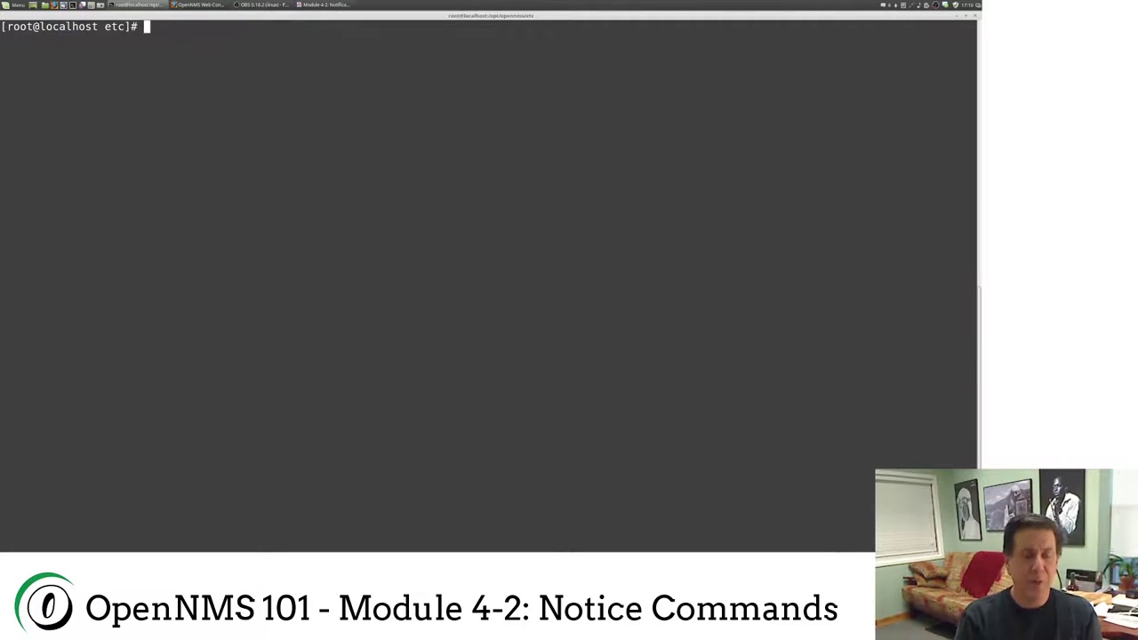
Step: Recall send-event.pl from history and send uei.opennms.org/class/unhappiness with -n 1
key(ctrl+r)
text(happ)
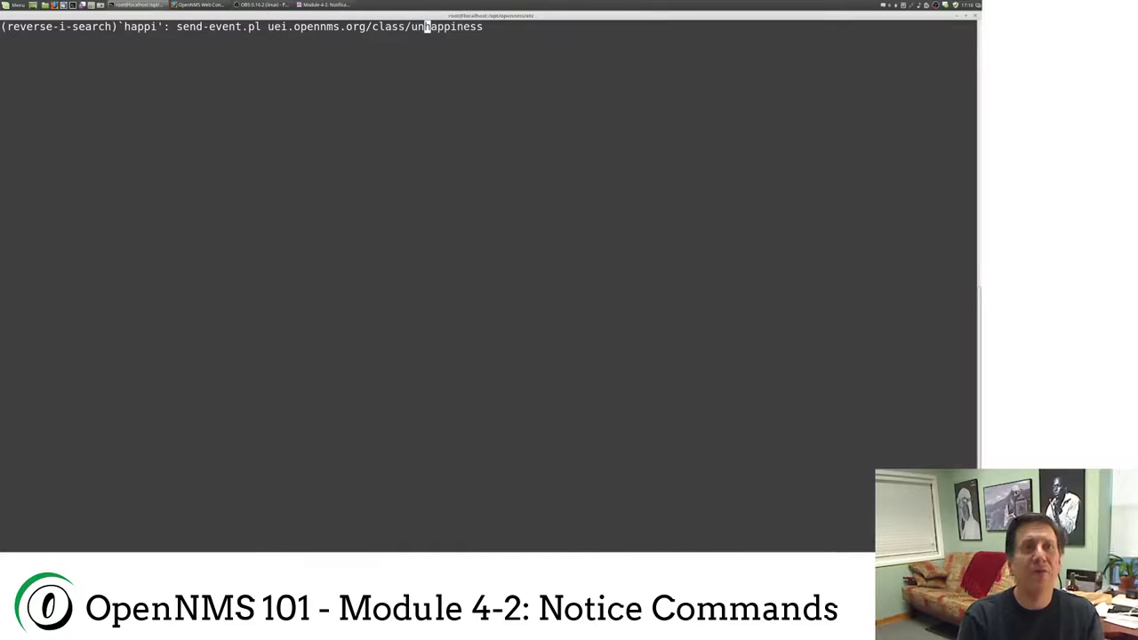
key(Right)
key(Left)
key(BackSpace)
key(BackSpace)
text(un)
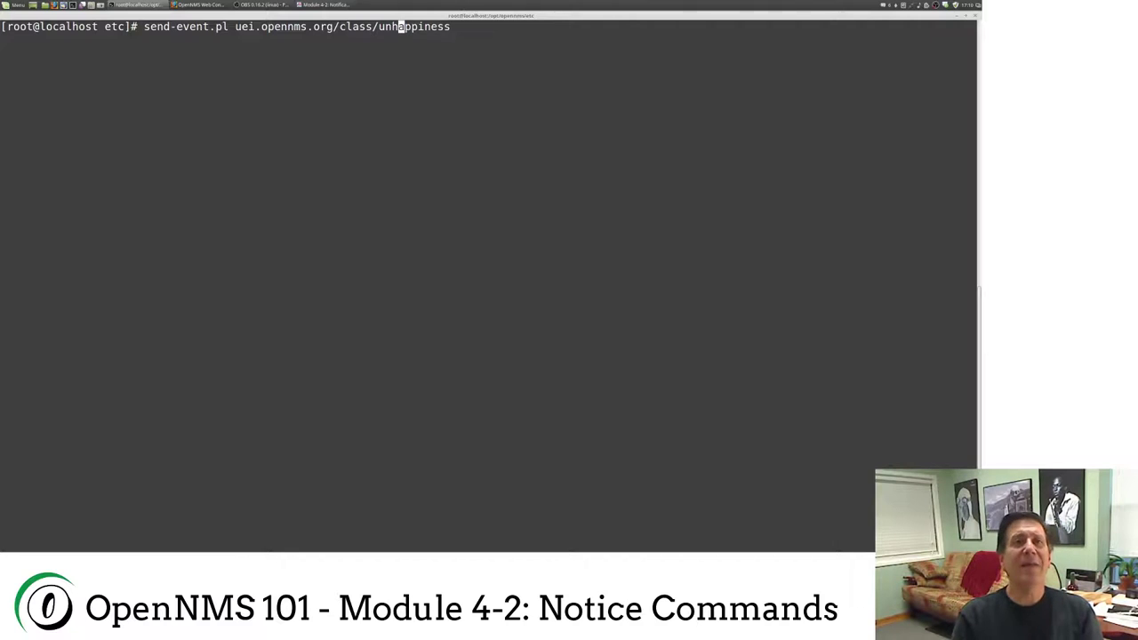
key(Left)
key(Left)
key(Left)
key(Left)
key(Left)
key(Left)
key(Left)
key(Left)
key(Left)
key(Left)
key(Left)
key(Left)
key(Left)
key(Left)
key(Left)
key(Left)
key(Left)
key(Left)
key(Left)
key(Left)
key(Left)
key(Left)
key(Left)
key(Left)
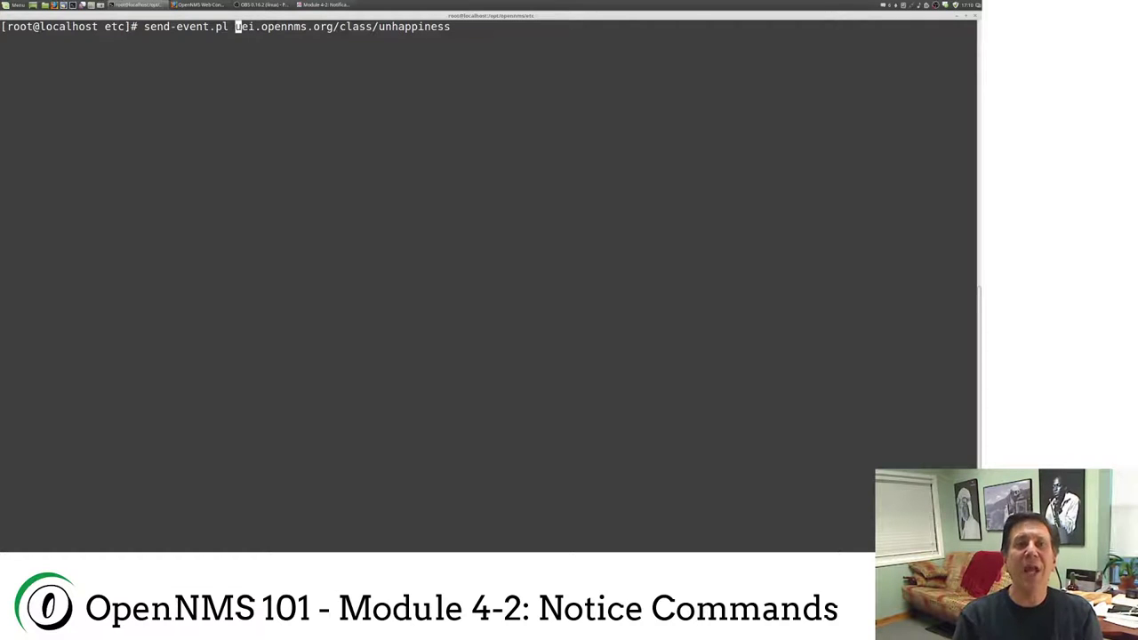
text(-n 1)
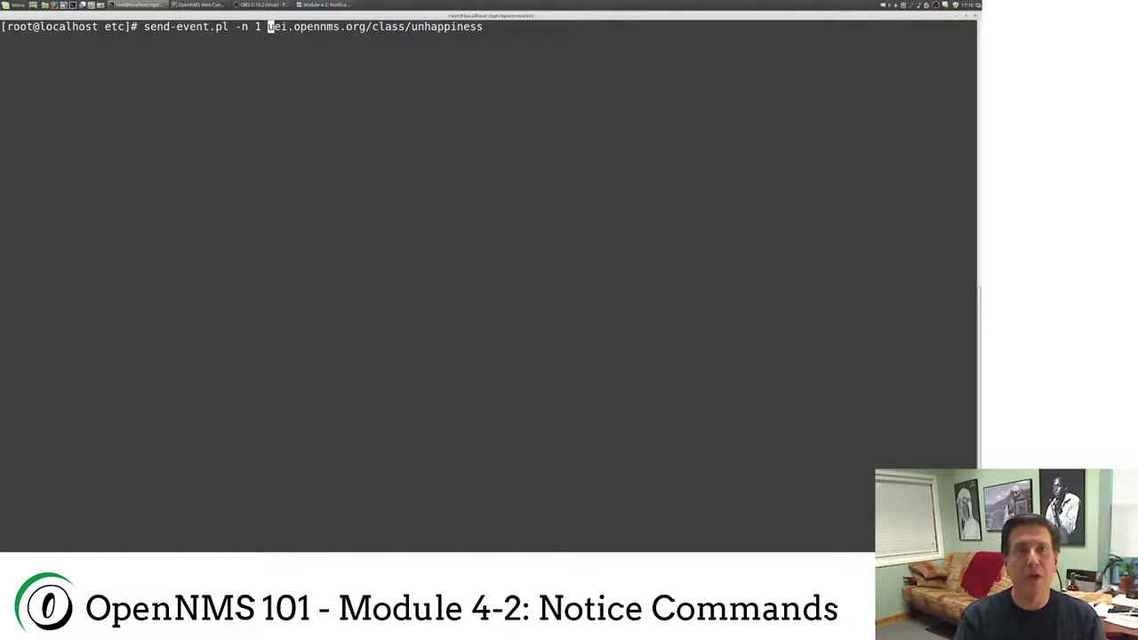
key(Return)
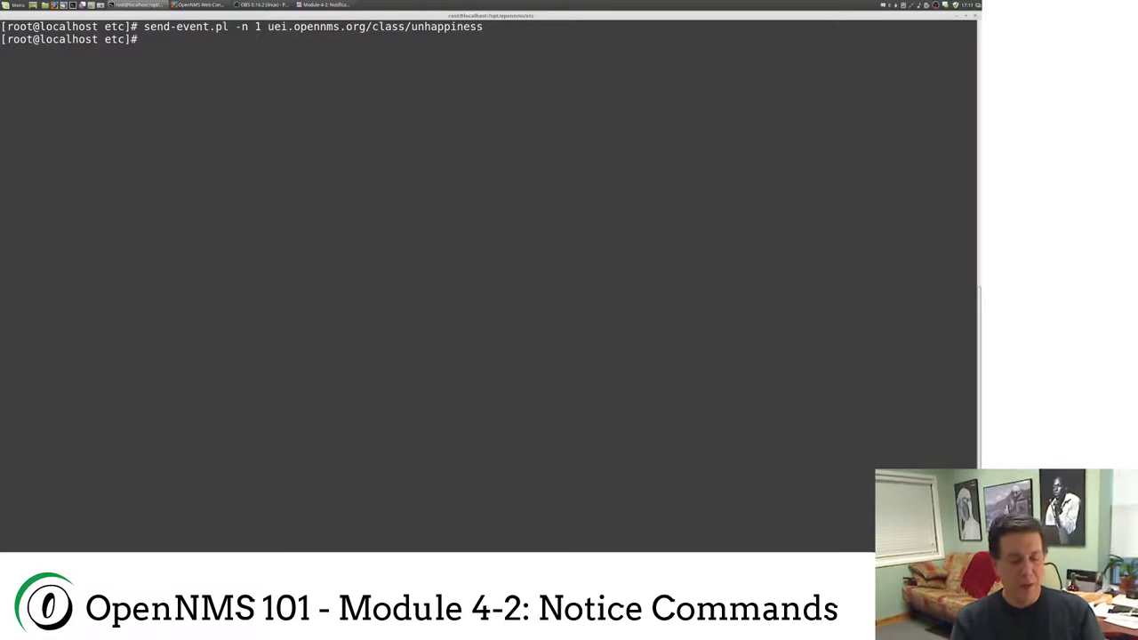
Step: Reload the home page, open outstanding notice 4, and check its syslog delivery at 5:11:10 PM
key(alt+Tab)
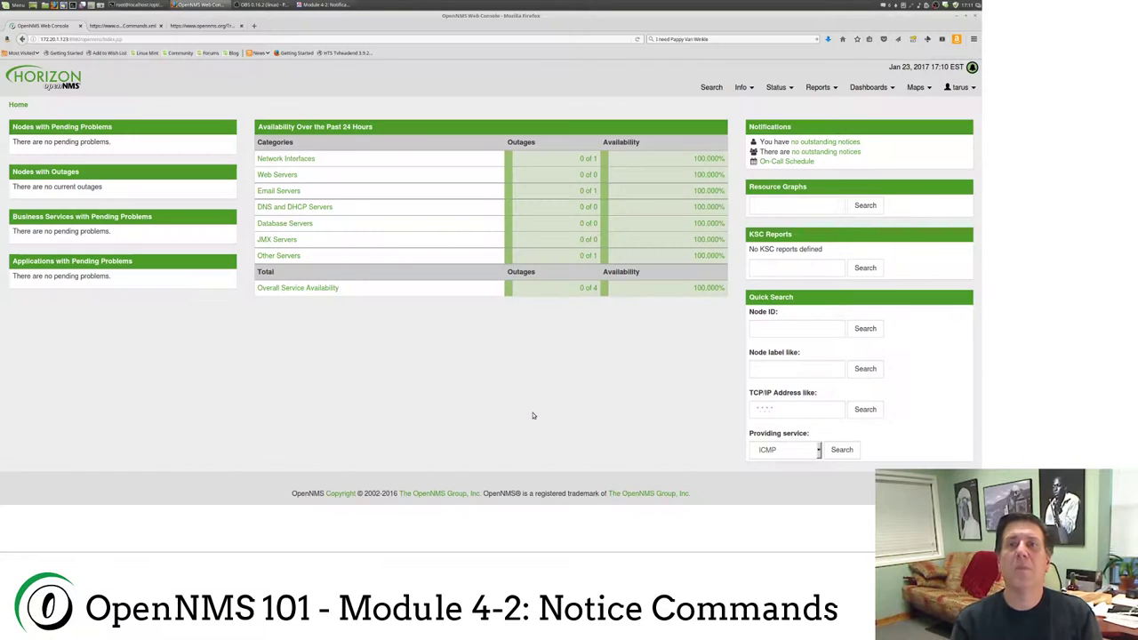
click(638, 40)
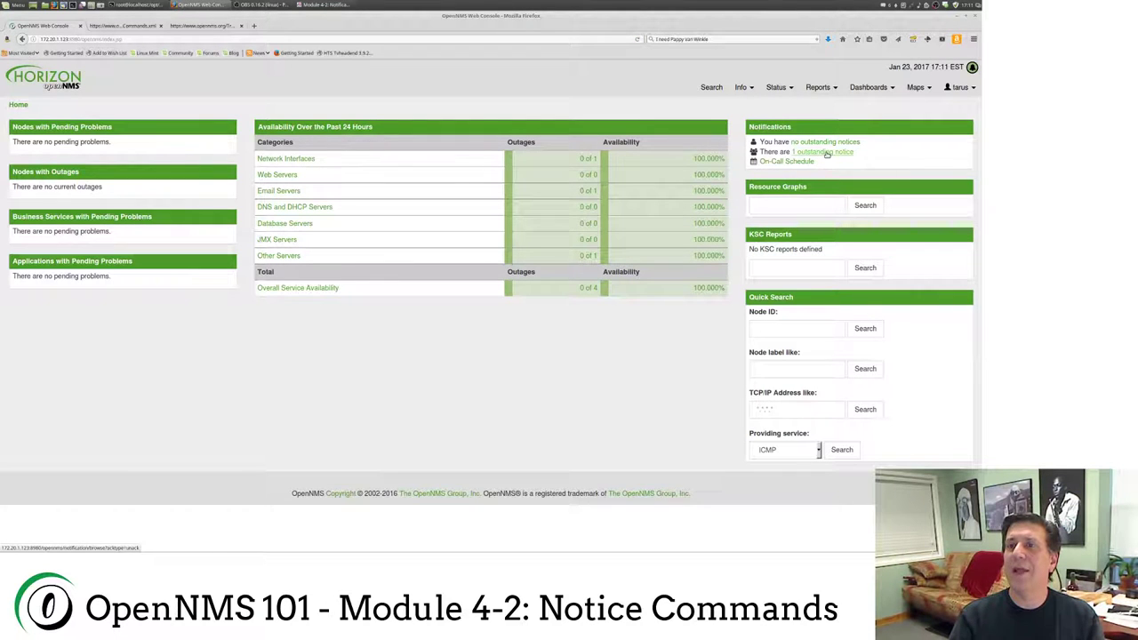
click(638, 40)
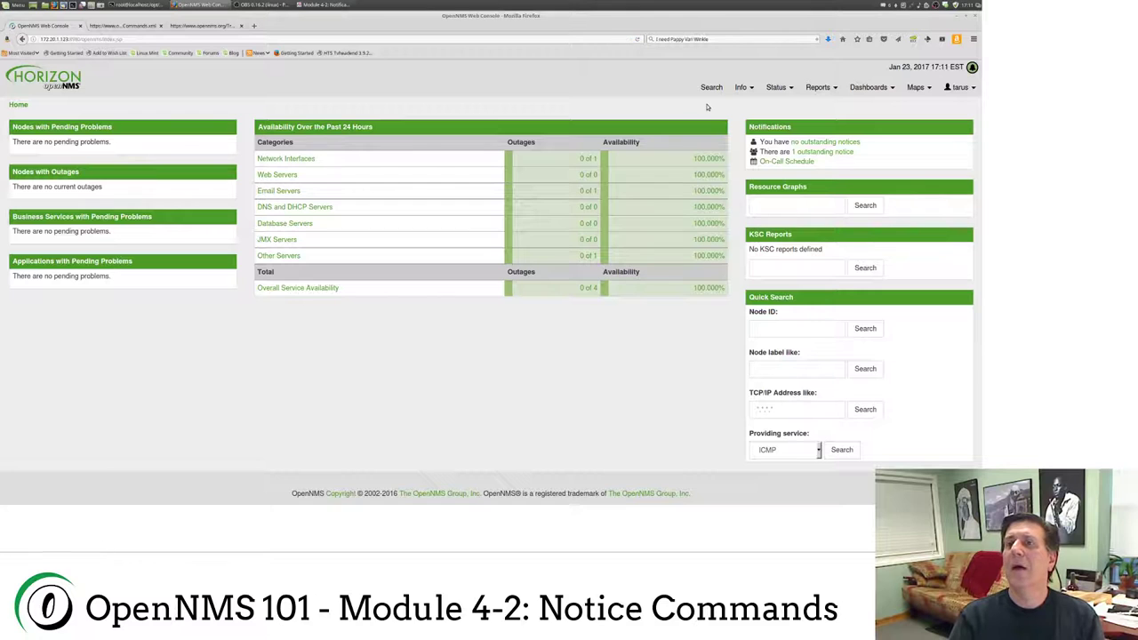
click(803, 152)
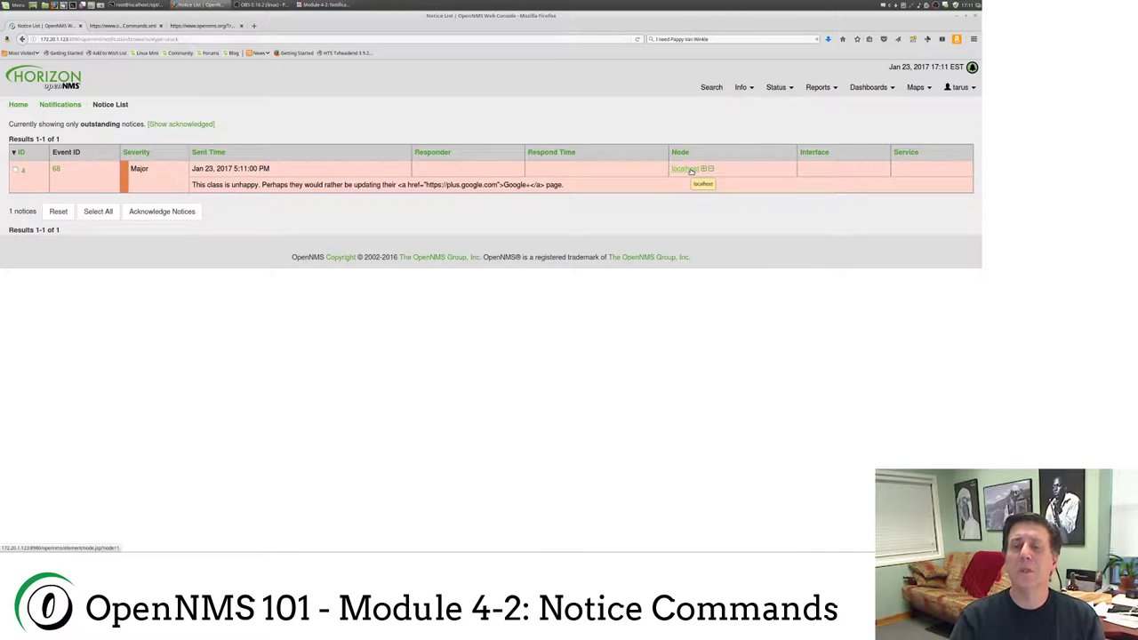
click(24, 170)
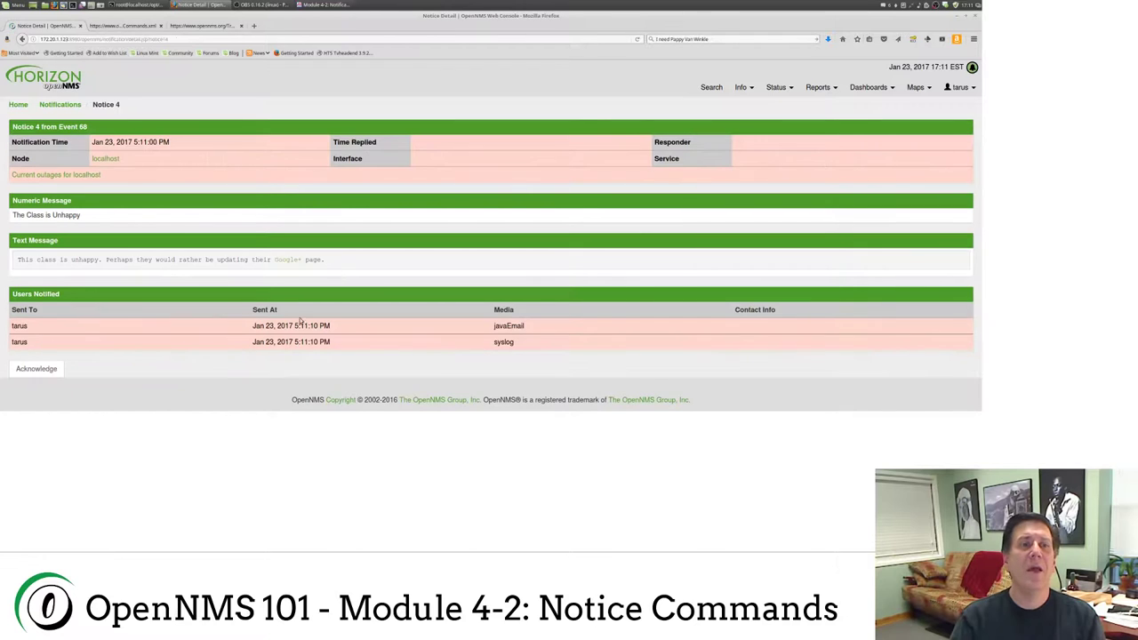
drag(527, 327, 481, 344)
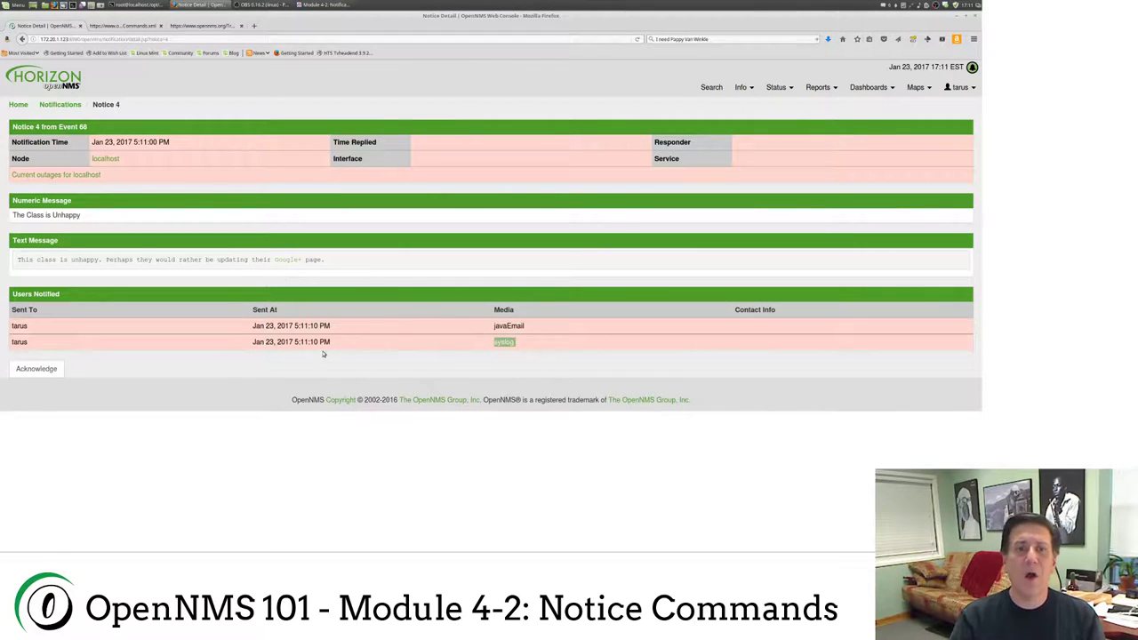
drag(338, 345, 294, 343)
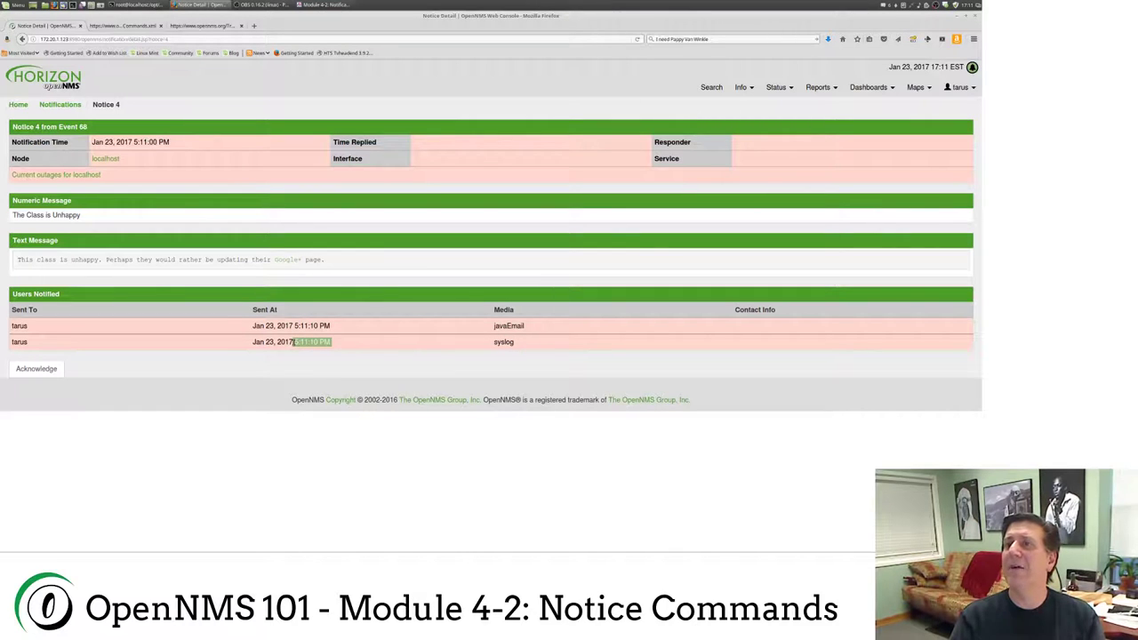
click(282, 425)
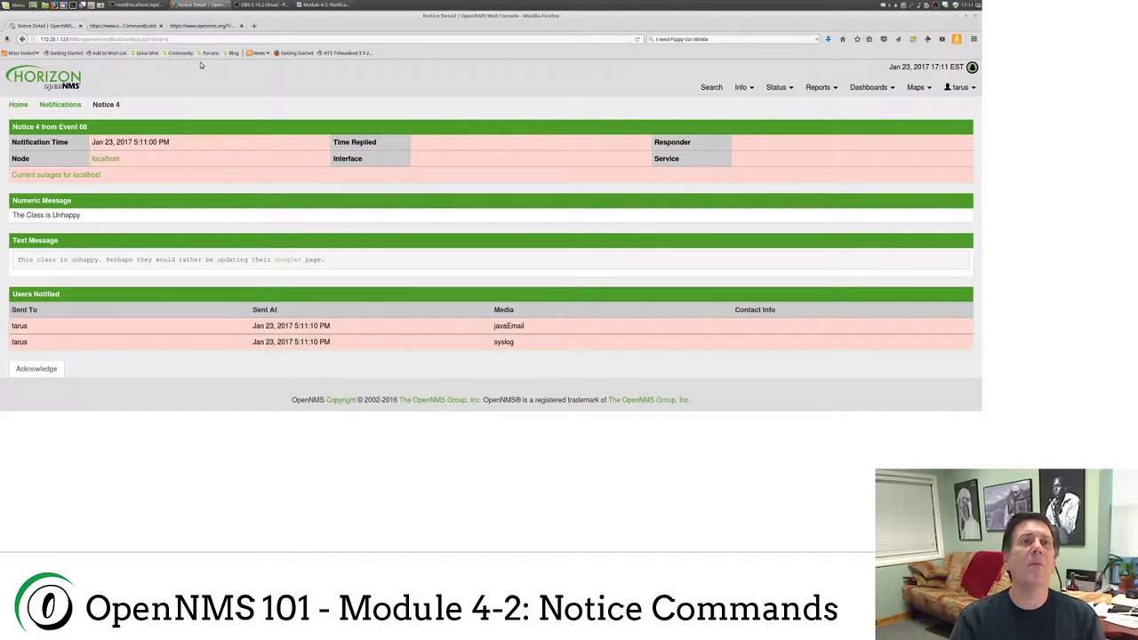
Step: Resend the previous command as the class/happiness event for node 1
click(140, 5)
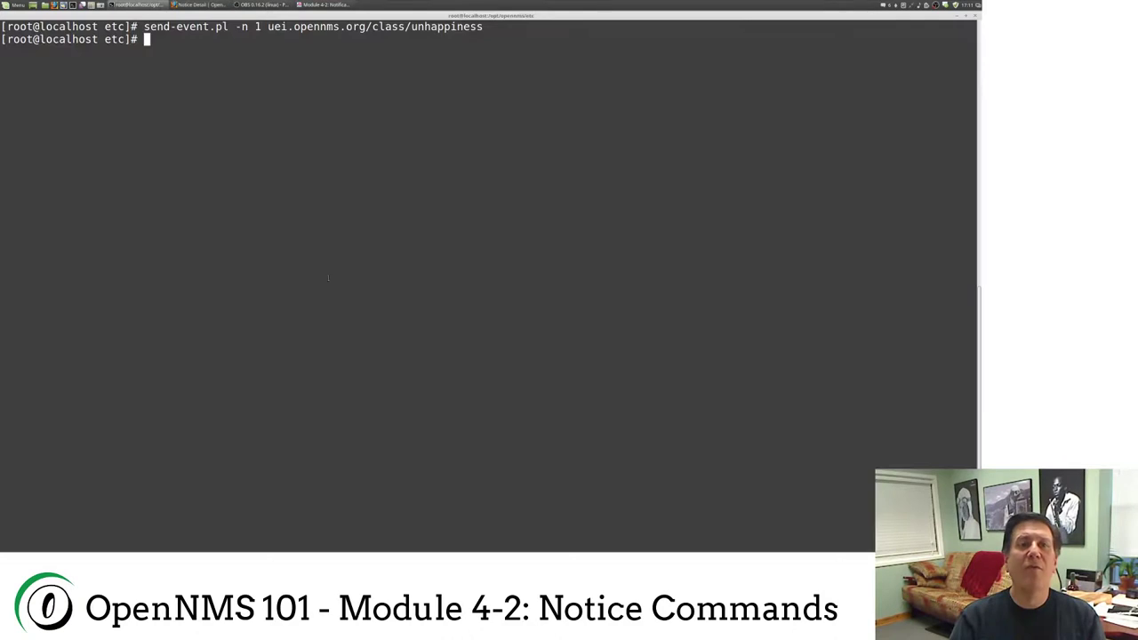
key(Up)
key(Left)
key(Left)
key(Left)
key(Left)
key(Left)
key(Left)
key(Left)
key(Left)
key(Left)
key(BackSpace)
key(BackSpace)
key(Return)
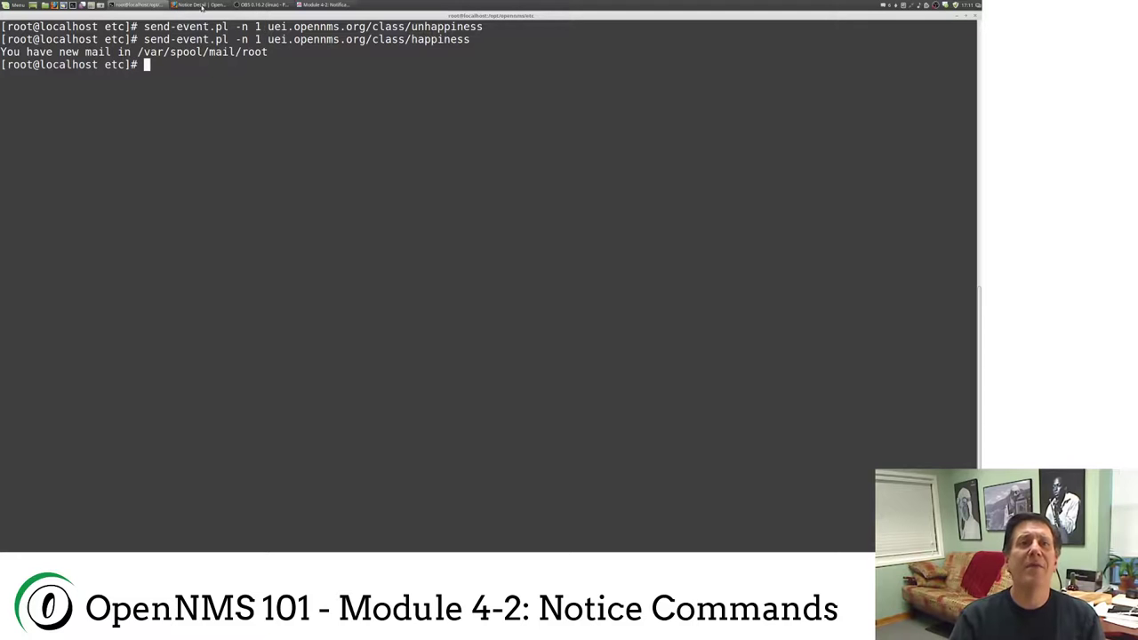
Step: Note the new mail notice line and reload notice 4's detail page
drag(269, 51, 1, 52)
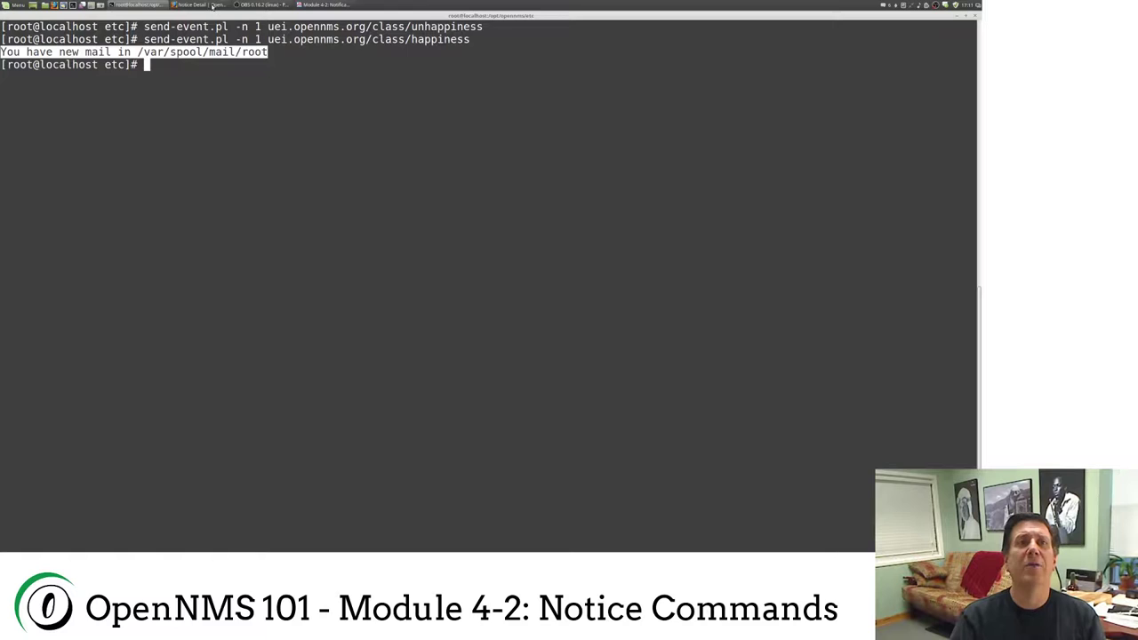
click(213, 5)
click(636, 39)
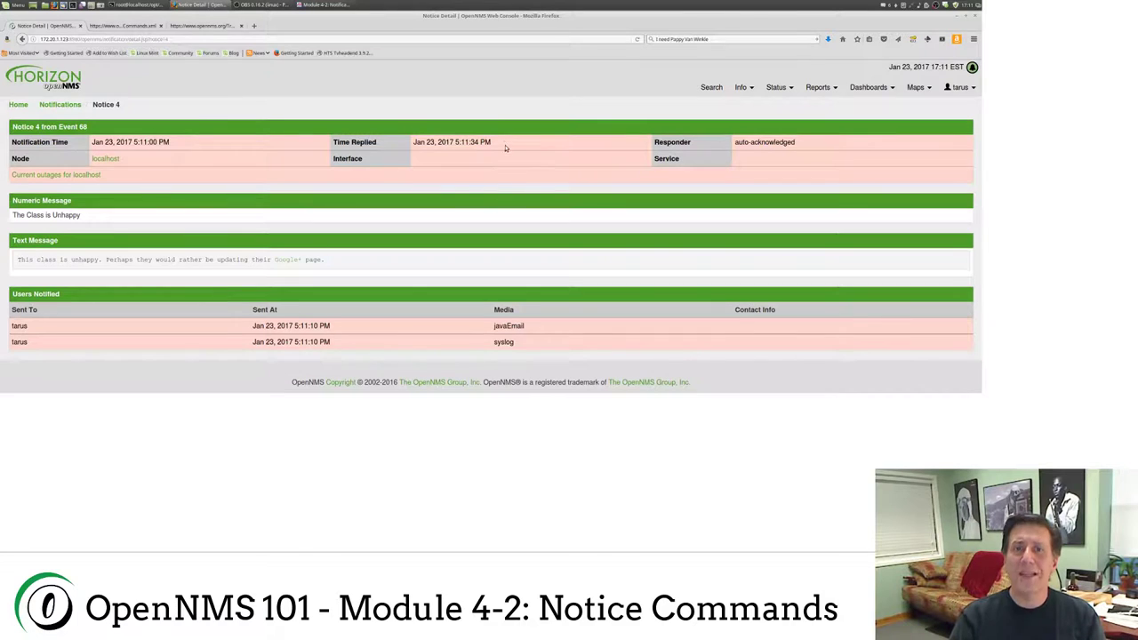
Step: Confirm Time Replied 5:11:34 PM and responder auto-acknowledged, reloading notice 4 several times
drag(498, 142, 386, 143)
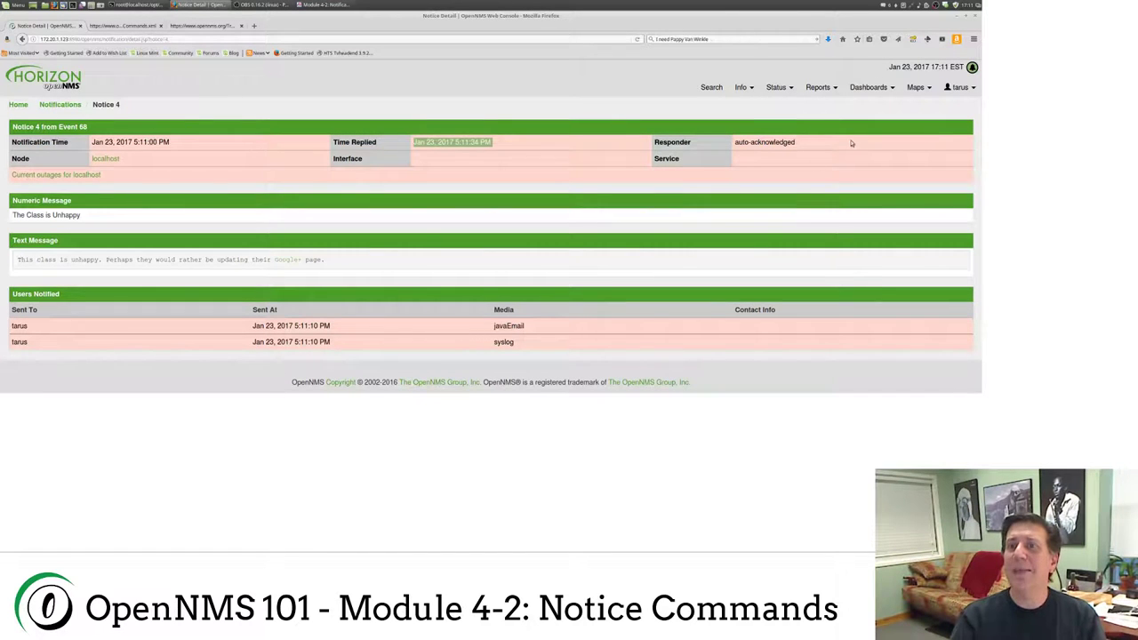
drag(852, 142, 724, 143)
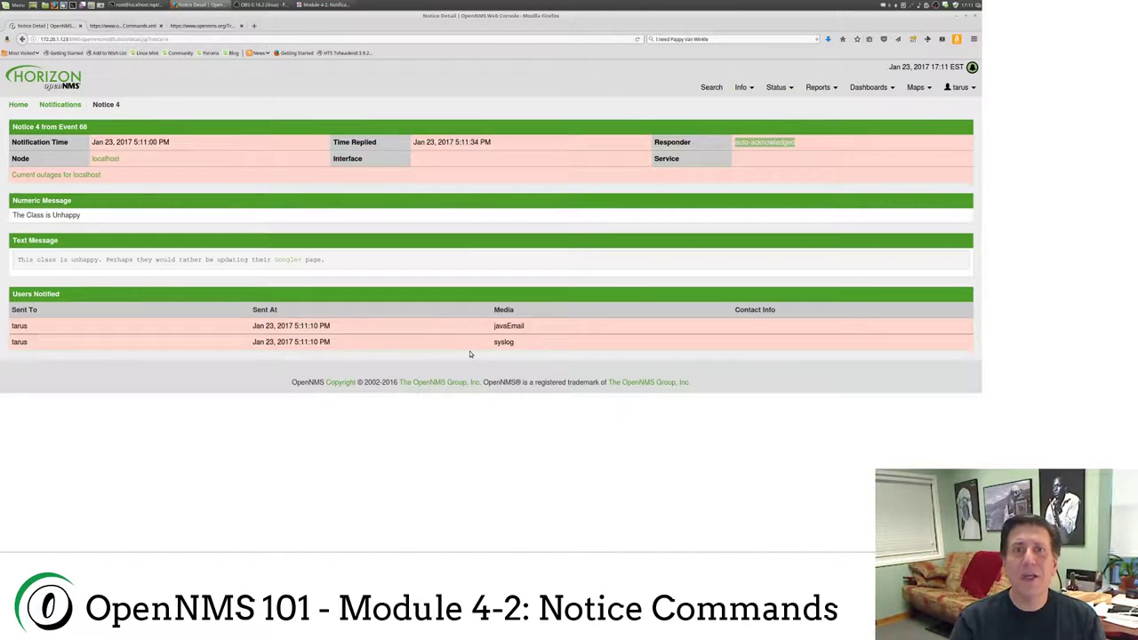
click(638, 40)
click(637, 40)
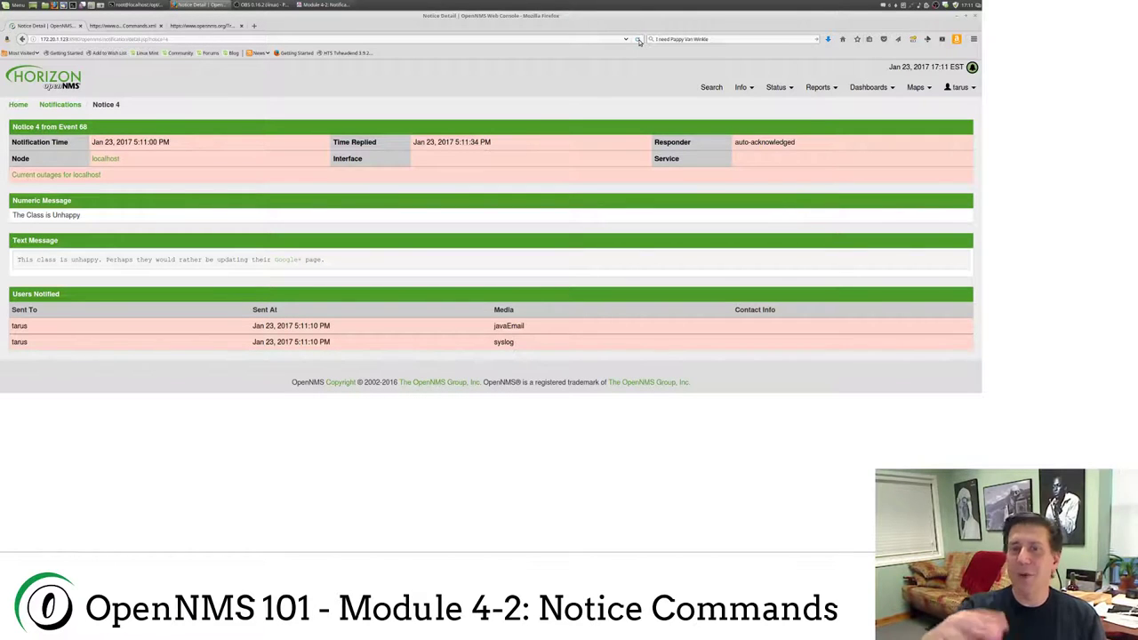
click(638, 40)
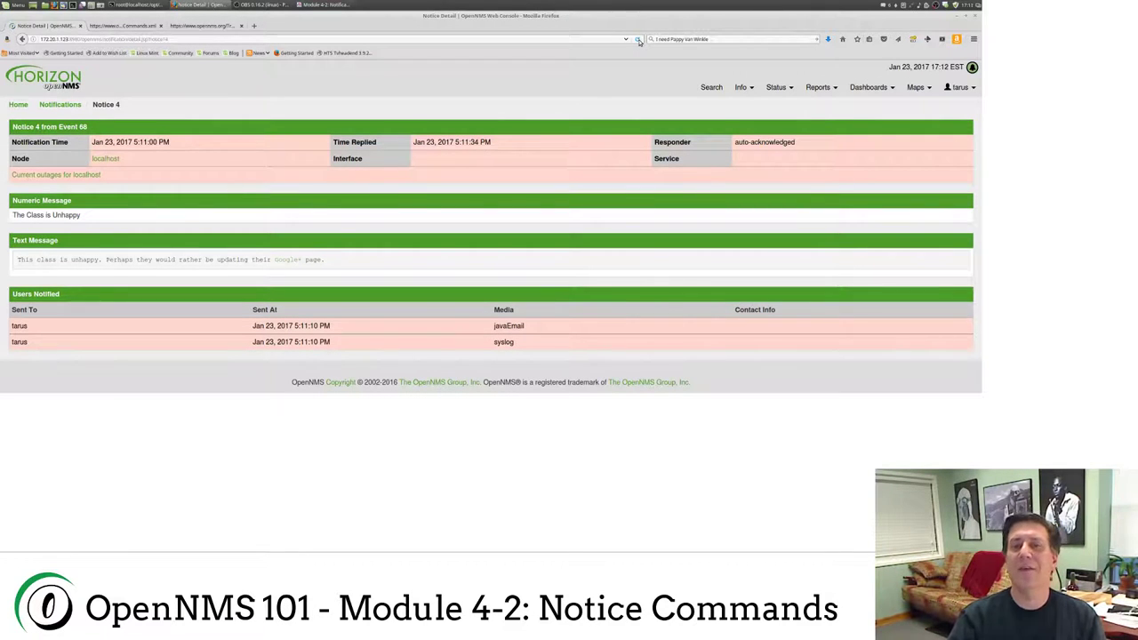
click(637, 40)
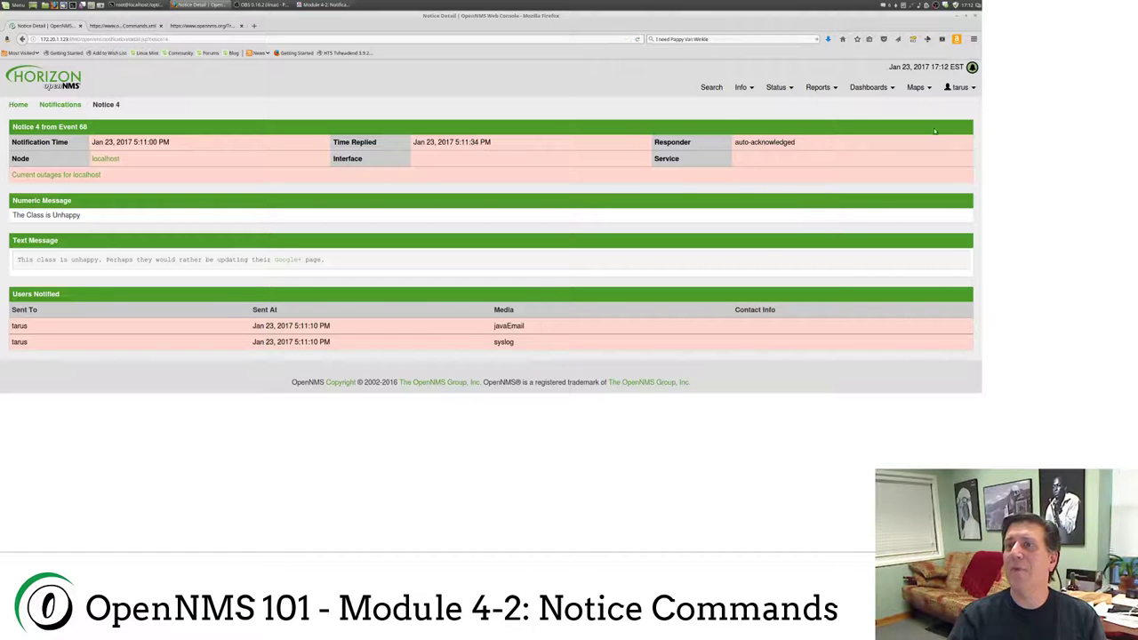
Step: In mail, confirm the Notice #4 and Cleared Notice #4 messages arrived, then quit
click(141, 5)
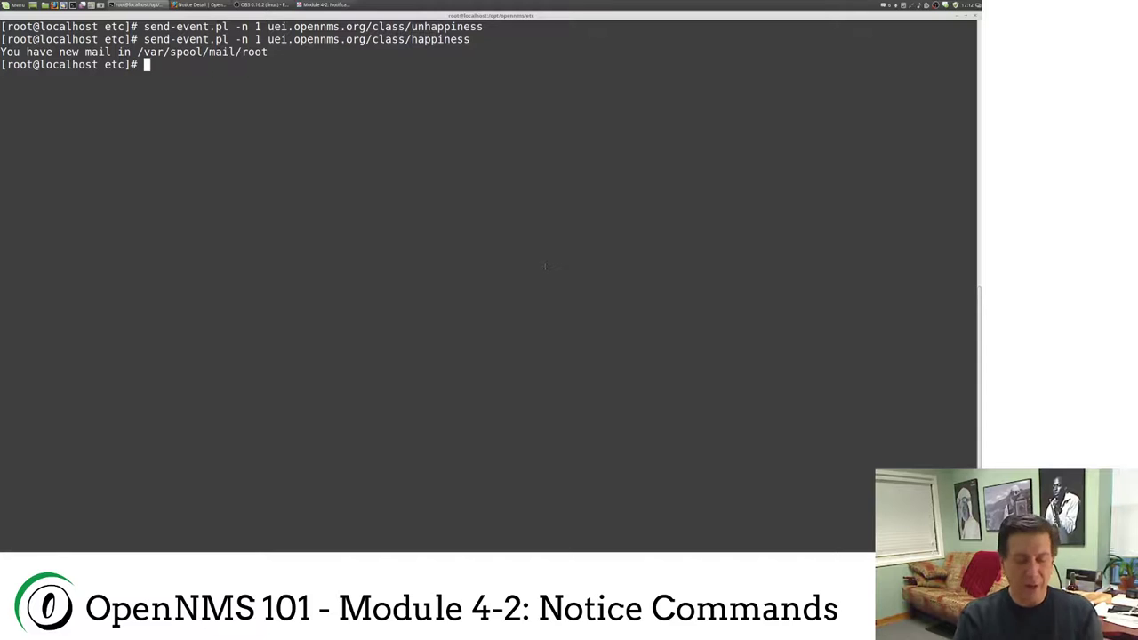
text(mail)
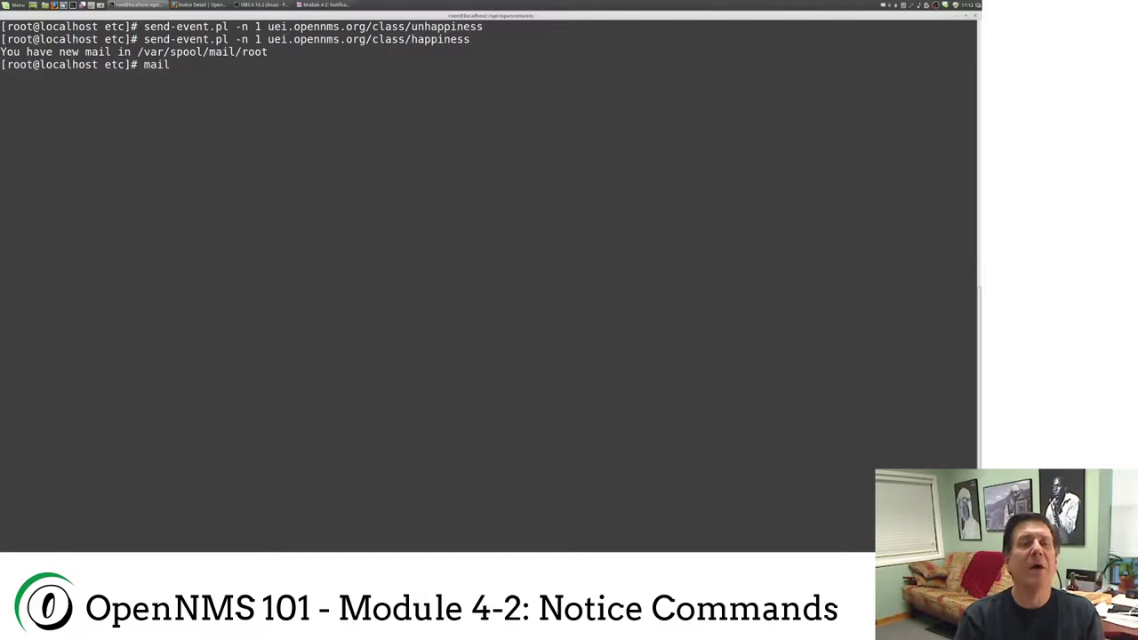
key(Return)
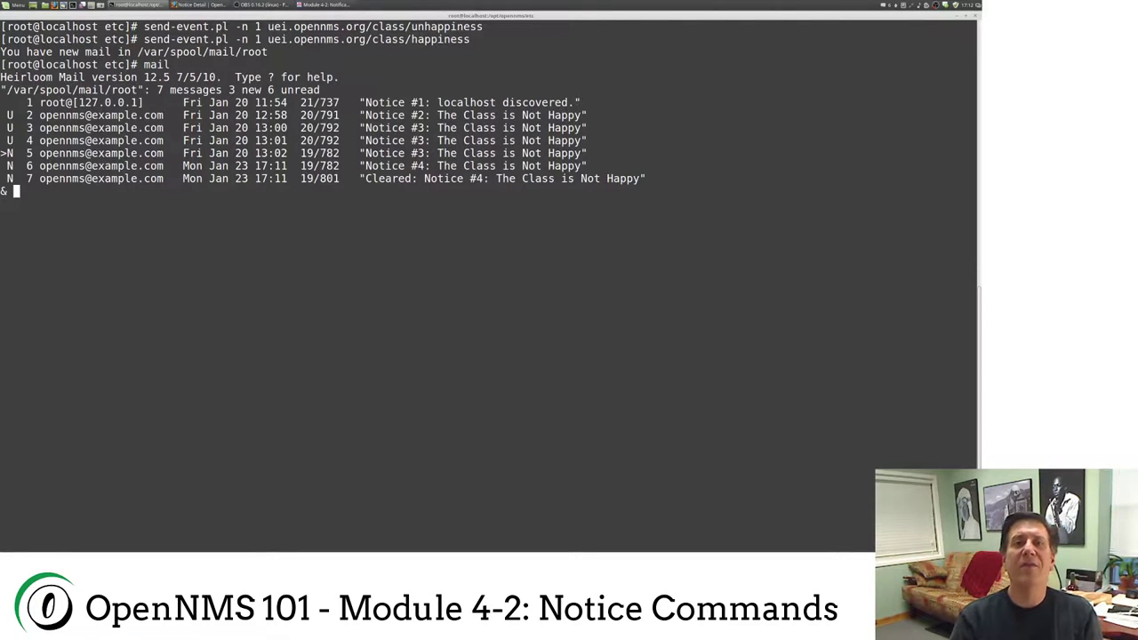
drag(587, 166, 2, 166)
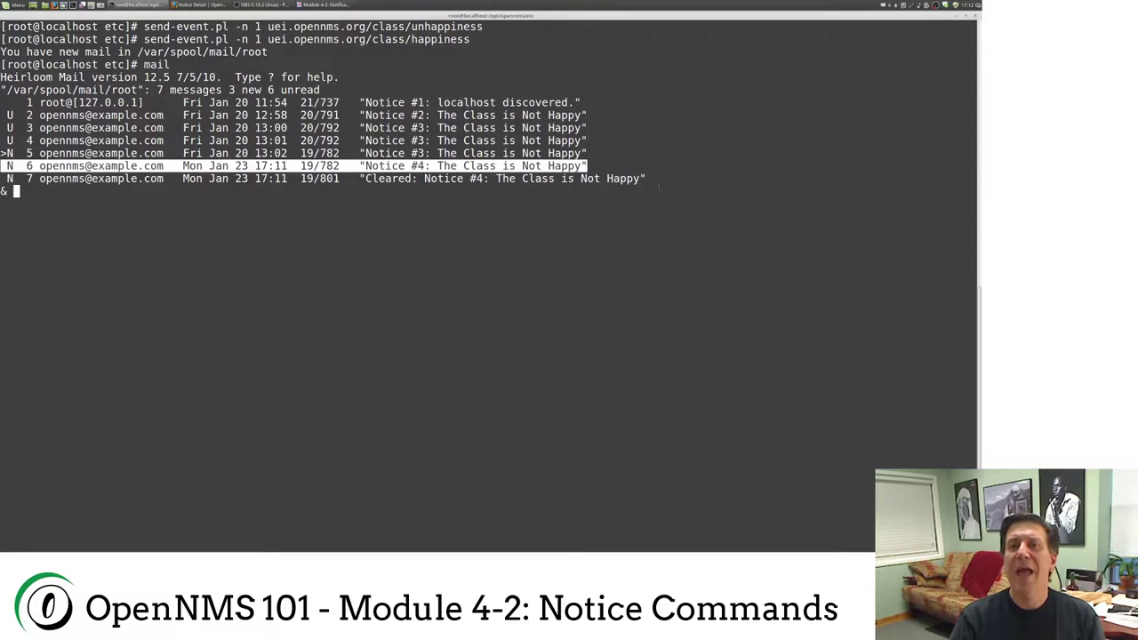
drag(969, 178, 2, 179)
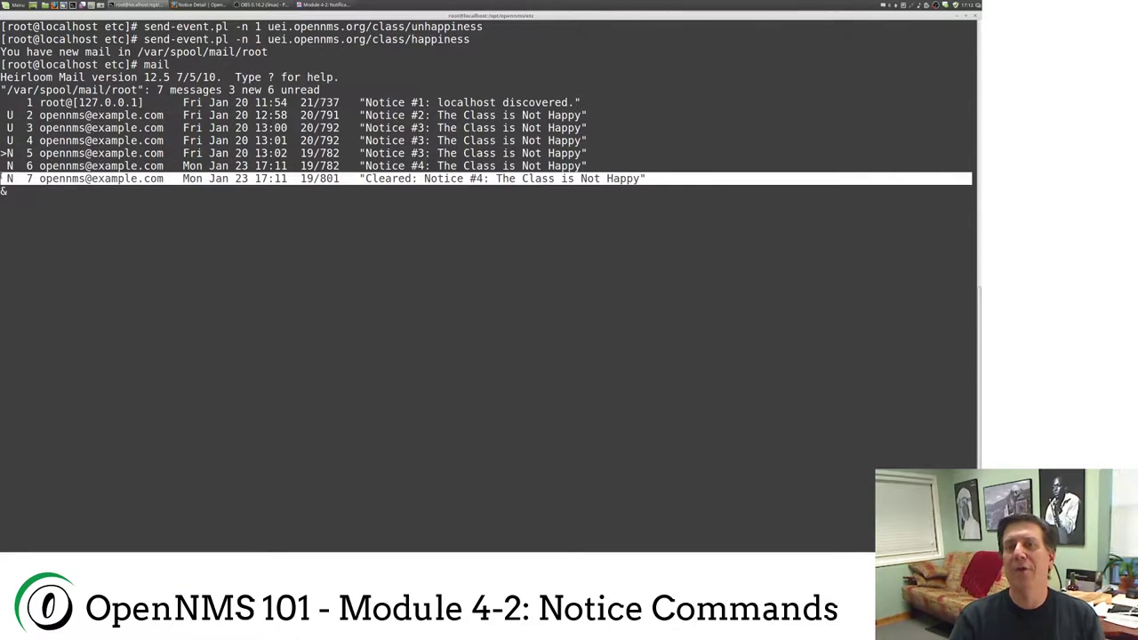
click(249, 340)
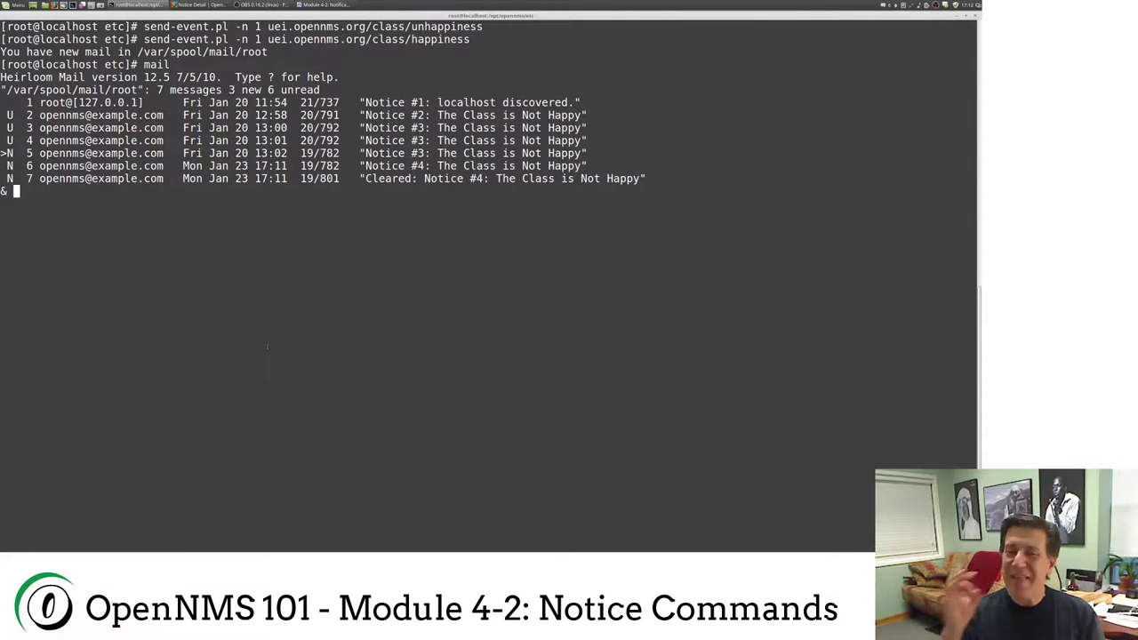
text(q)
key(Return)
Step: Run tail on /var/log/messages and check the 'The Class is Unhappy' and Cleared syslog lines
text(cd /v)
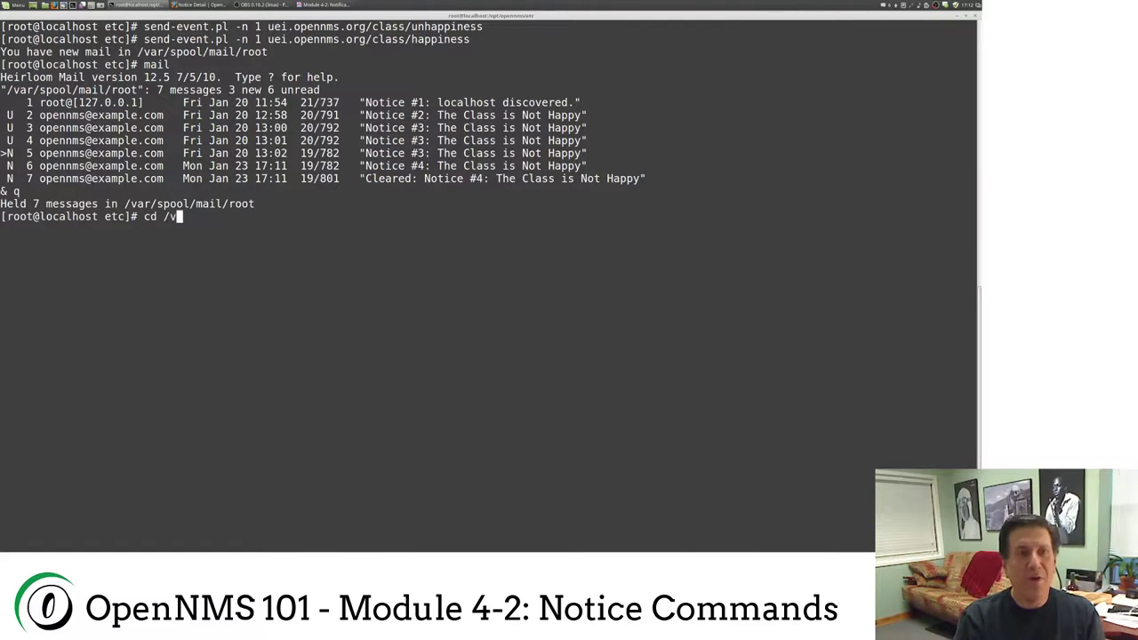
text(ar/log)
key(Return)
text(tail messages)
key(Return)
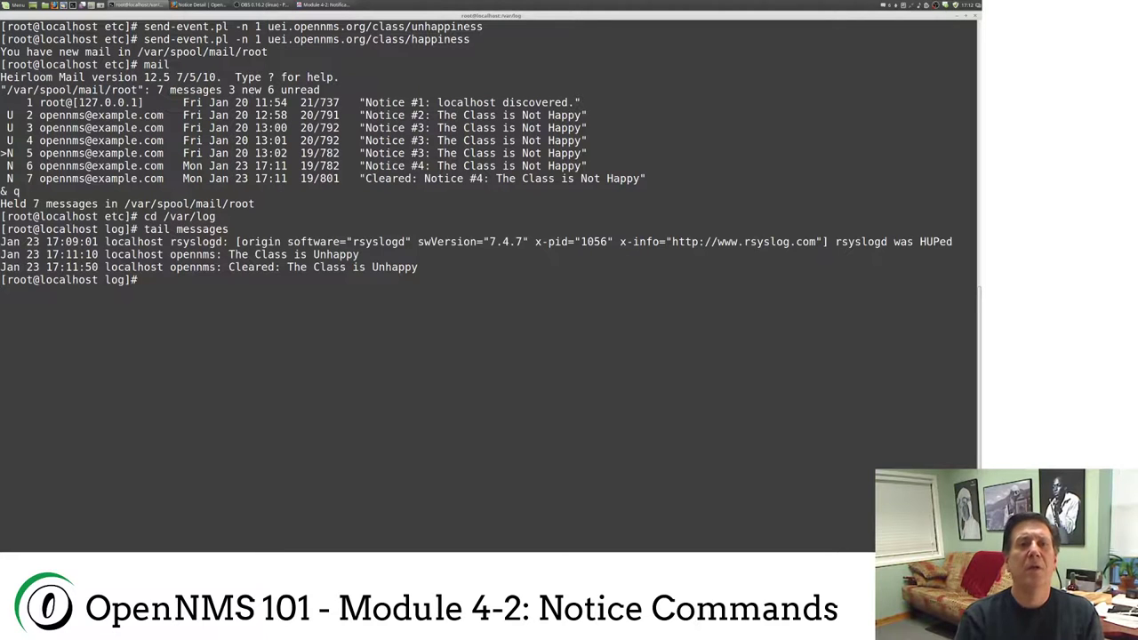
drag(359, 254, 0, 255)
drag(424, 267, 3, 267)
click(342, 256)
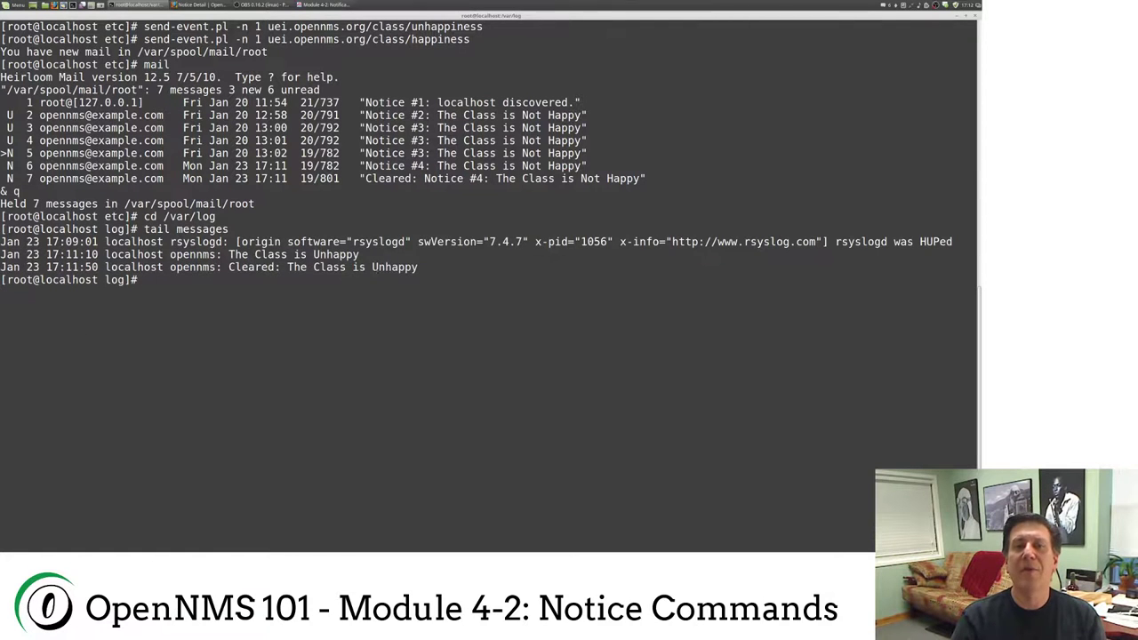
drag(359, 255, 1, 242)
click(238, 318)
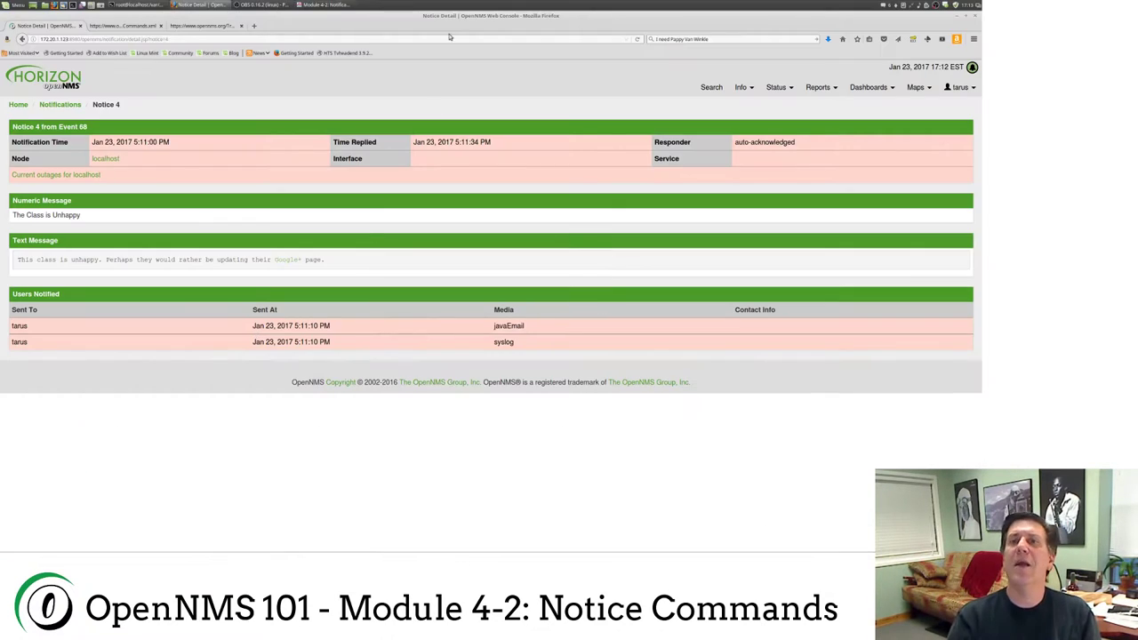
Step: Reload notice 4's detail page to confirm it is still auto-acknowledged
click(637, 39)
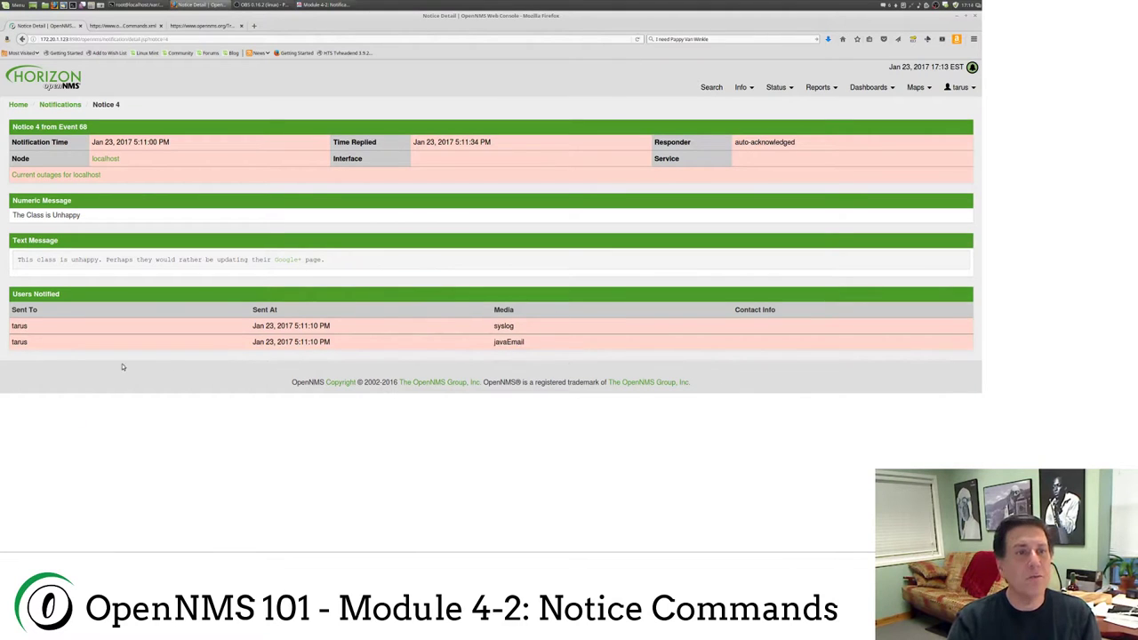